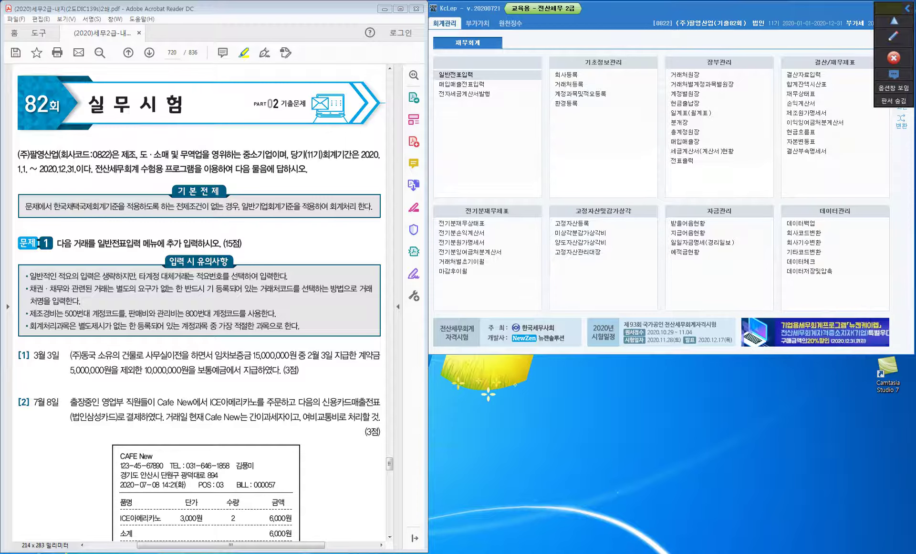
Highlight the company name and code, 일반기업회계기준을 and 일반전표입력 in the exam PDF, and open 일반전표입력 in KcLep
drag(18, 155, 113, 155)
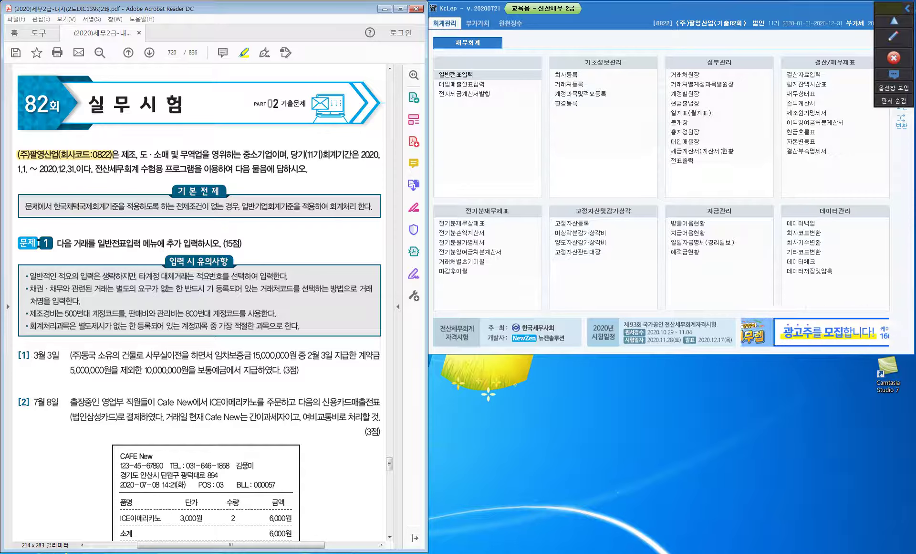
drag(243, 206, 303, 206)
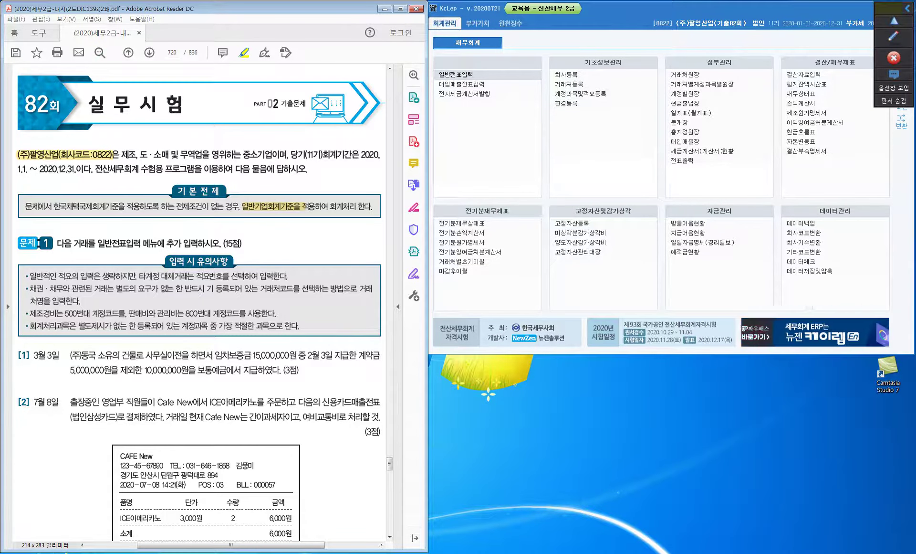
scroll(199, 302, down, 5)
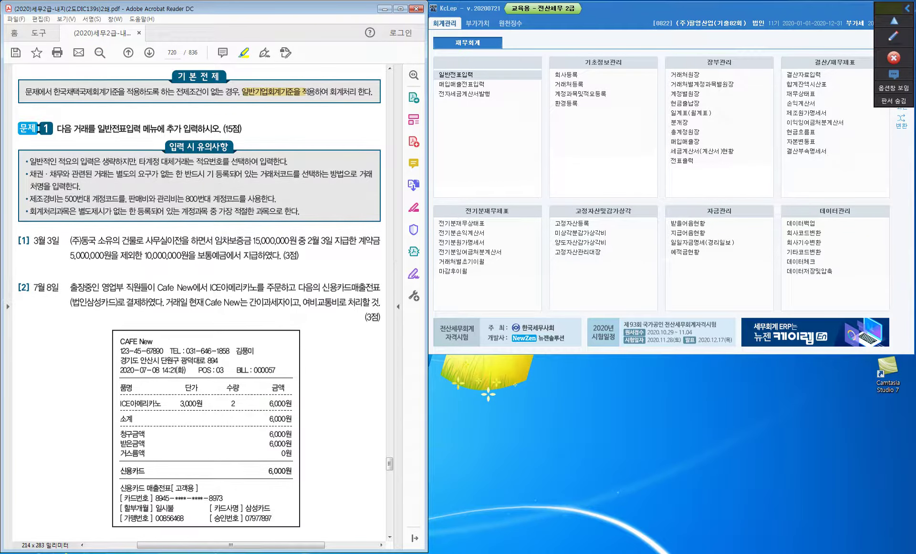
scroll(199, 303, down, 1)
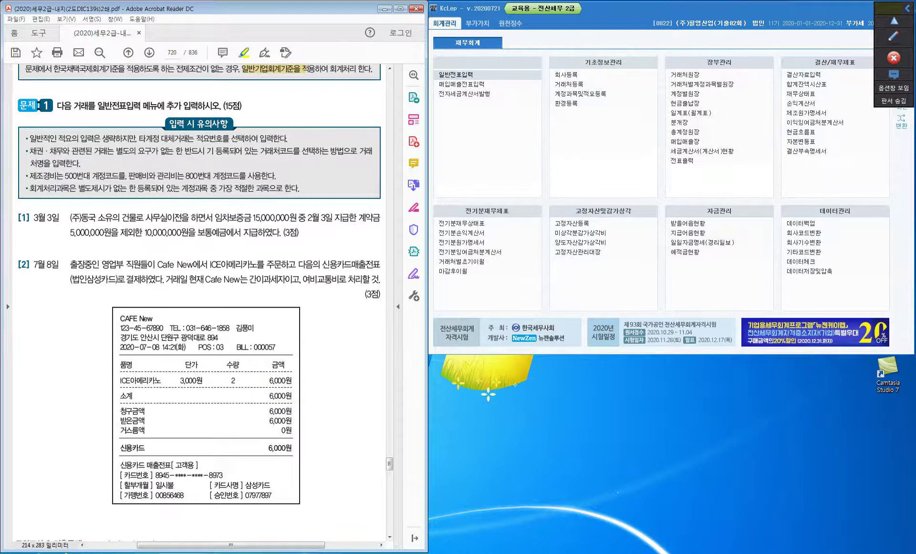
drag(97, 105, 141, 106)
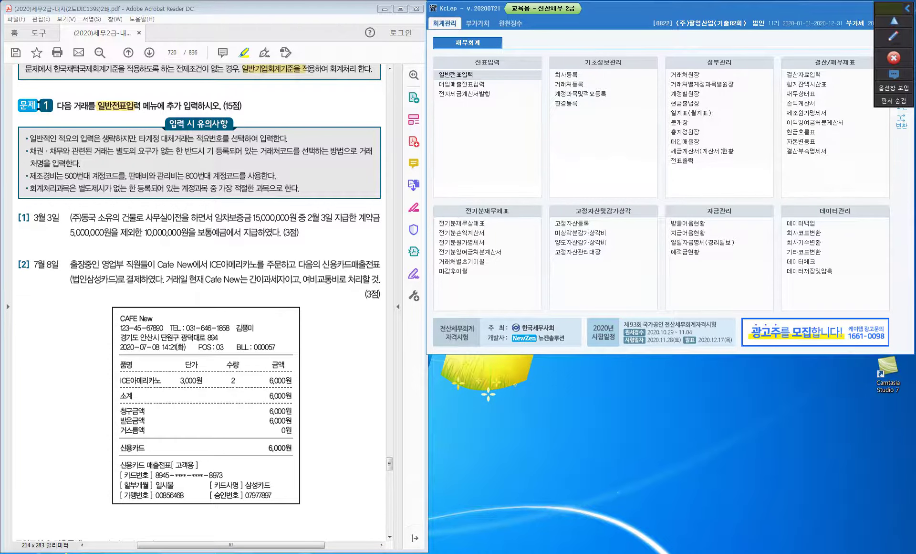
key(Return)
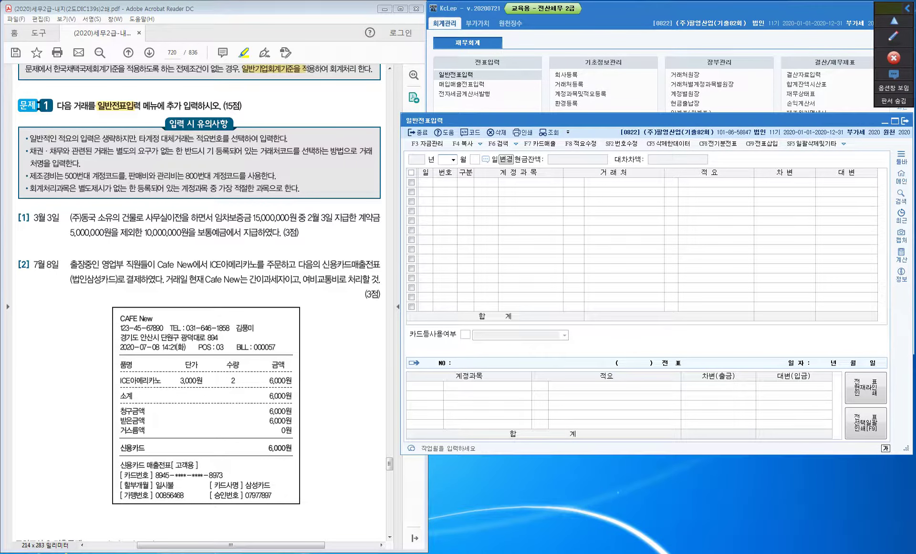
Highlight 타계정 대체거래는 적요번호를, 기 등록되어 있는 거래처코드를, 500번대 and 800번대 in the exam PDF's entry notes
drag(138, 138, 229, 139)
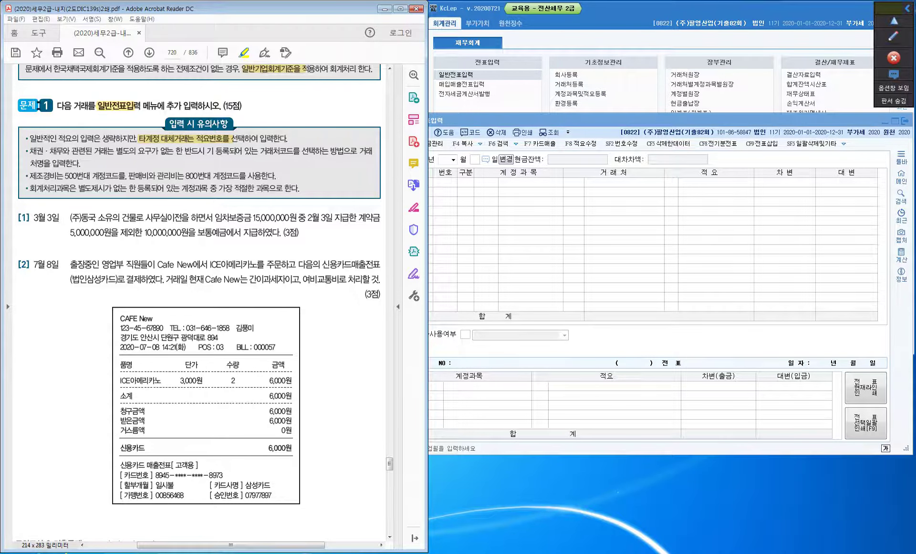
drag(206, 151, 300, 151)
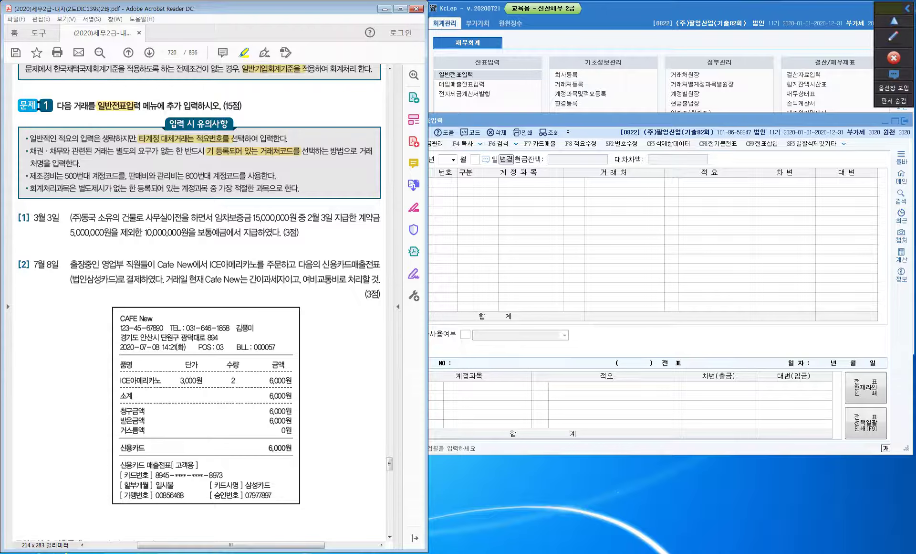
drag(65, 177, 91, 176)
drag(185, 176, 213, 176)
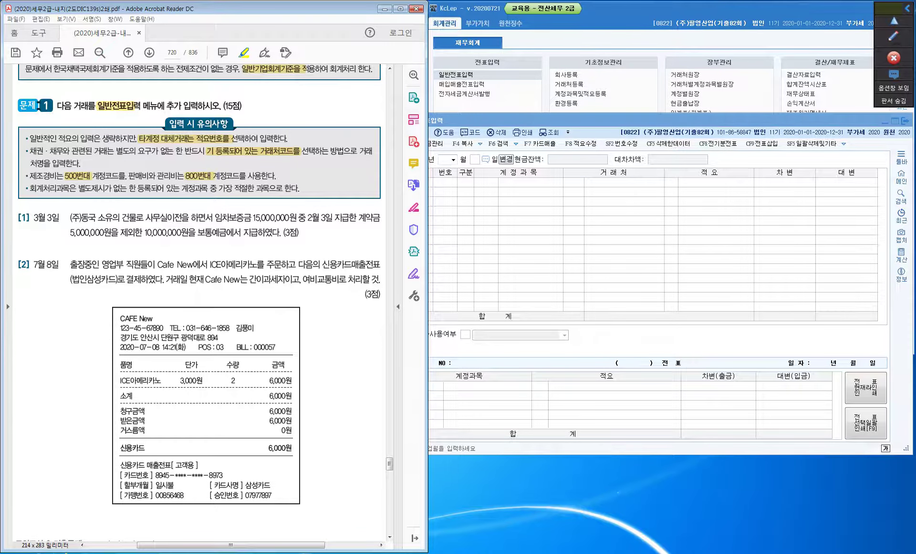
Move the 일반전표입력 window clear of the exam PDF and highlight 임차보증금 and 계약금 in question 1
scroll(199, 303, up, 2)
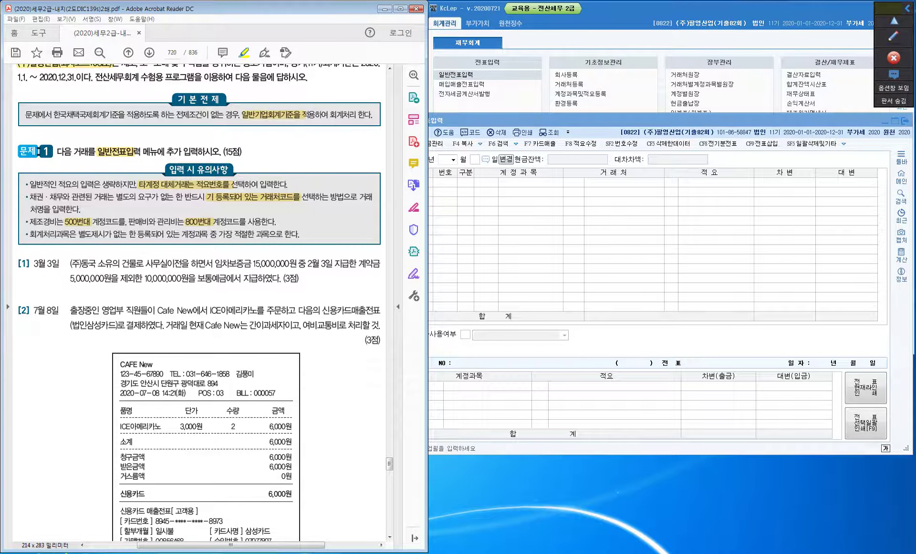
scroll(199, 303, down, 4)
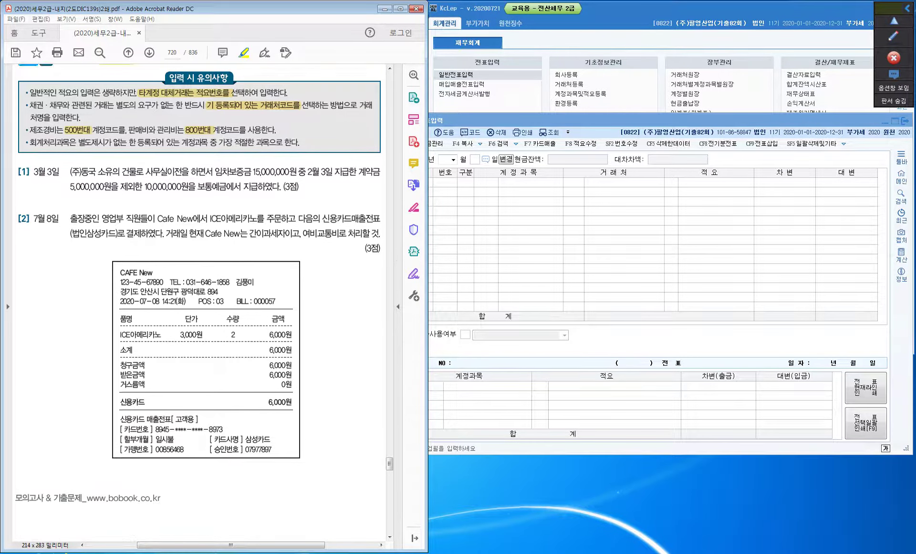
scroll(199, 303, down, 3)
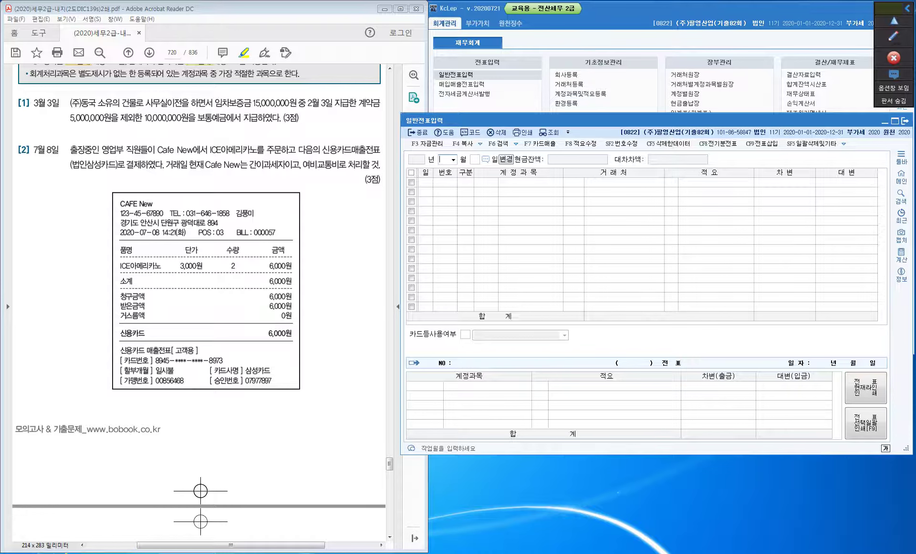
drag(477, 120, 506, 122)
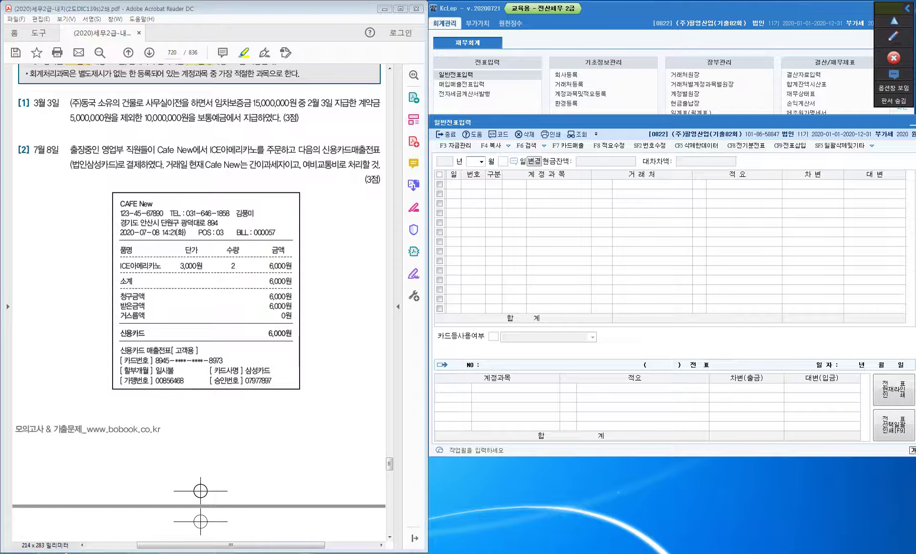
drag(215, 103, 252, 102)
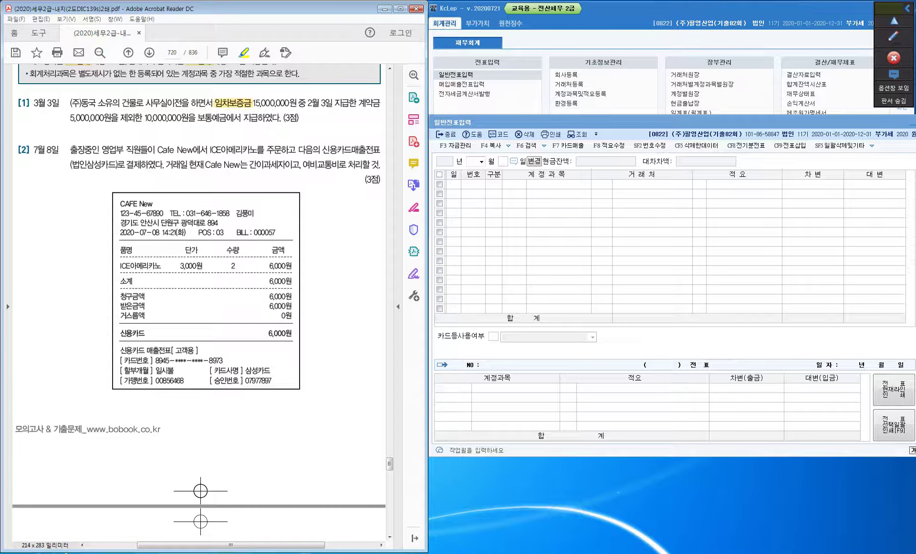
mouse_move(366, 102)
mouse_down()
mouse_move(381, 102)
mouse_move(367, 102)
mouse_up()
Annotate question 1 with the red pen: check marks at 임차보증금 and 보통예금, and 선급금 written above 계약금
click(892, 34)
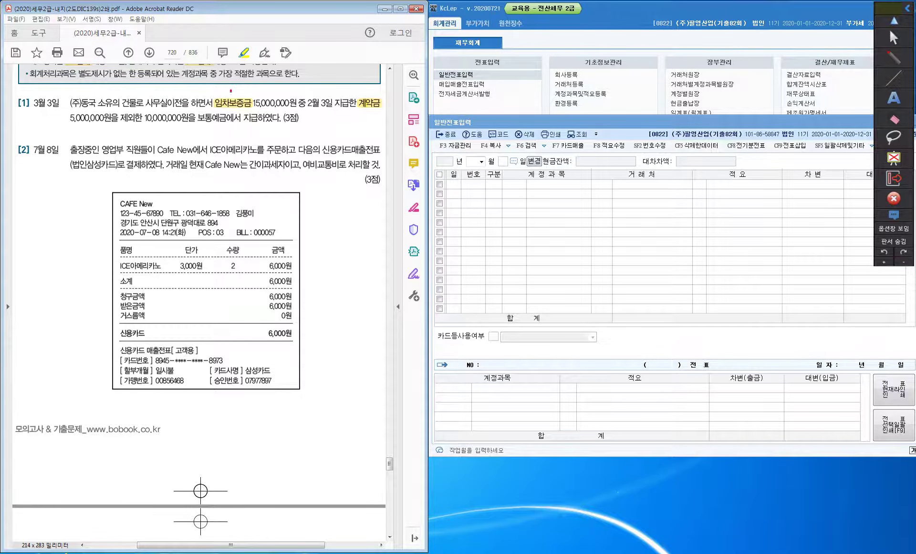
drag(231, 91, 238, 89)
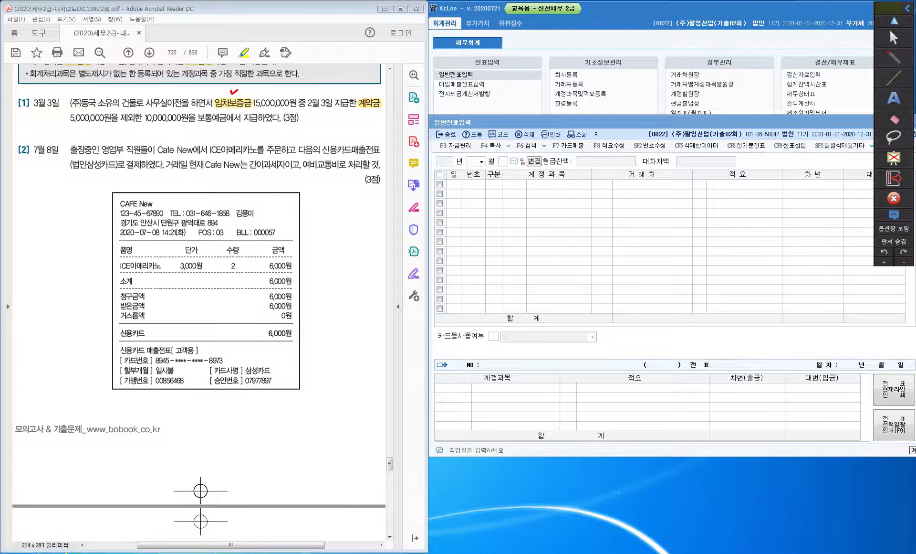
drag(362, 96, 368, 80)
mouse_move(370, 84)
mouse_down()
mouse_move(373, 72)
mouse_move(383, 86)
mouse_move(402, 72)
mouse_move(402, 82)
mouse_up()
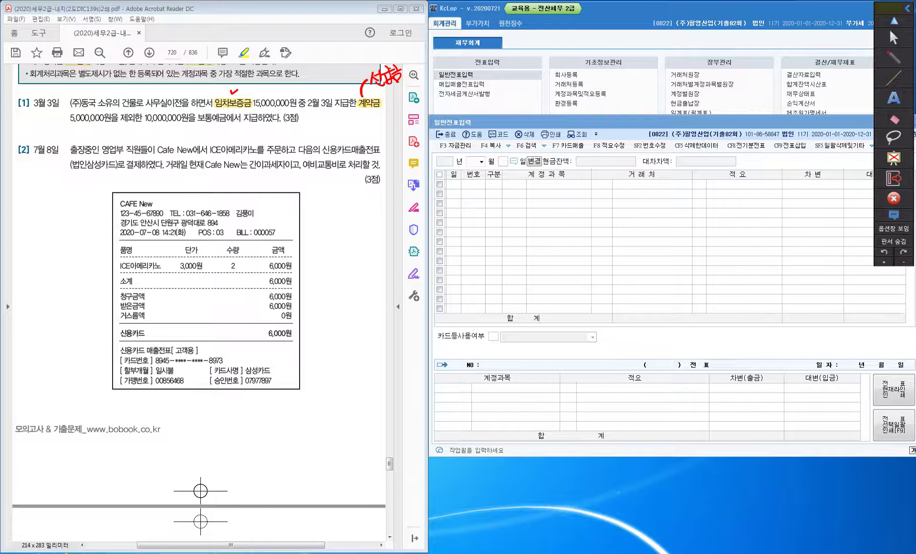
mouse_move(209, 109)
mouse_down()
mouse_move(213, 118)
mouse_move(219, 105)
mouse_up()
click(890, 27)
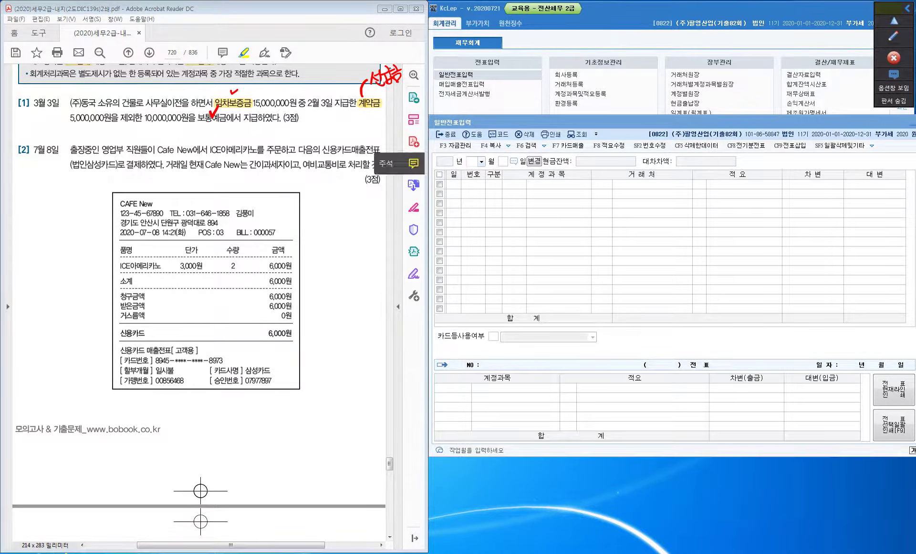
Set the voucher date in 일반전표입력 to March 3, 2020
click(482, 161)
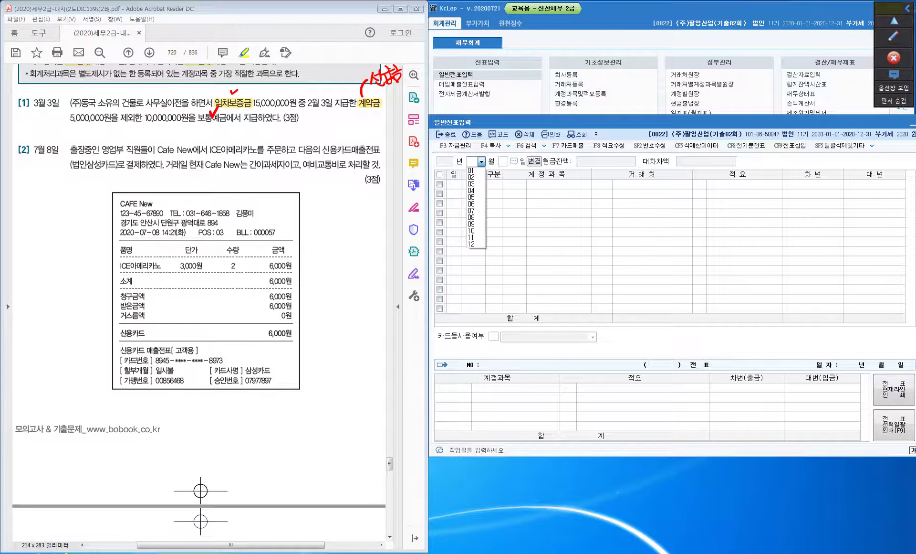
click(471, 184)
text(3)
key(Return)
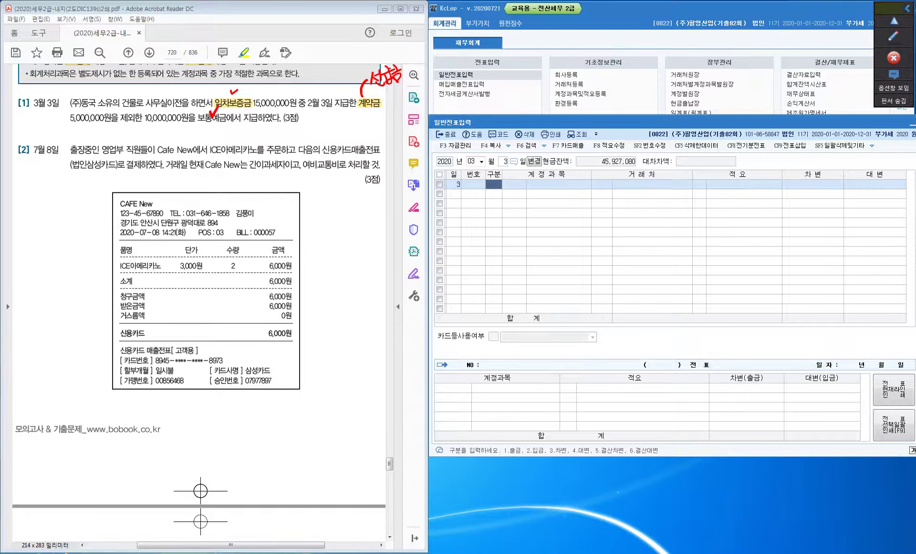
Start a debit (차변) line with the account 0232 임차보증금
text(3)
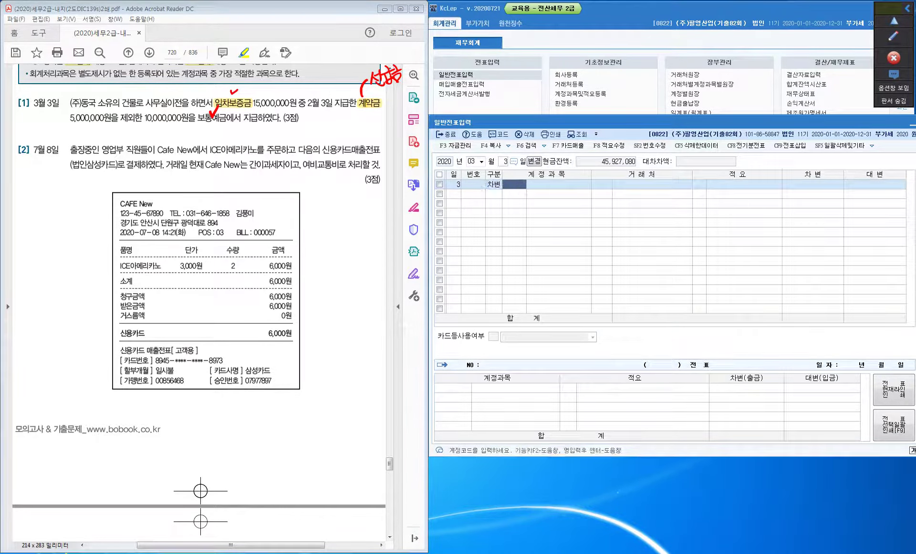
text(임차보)
key(Return)
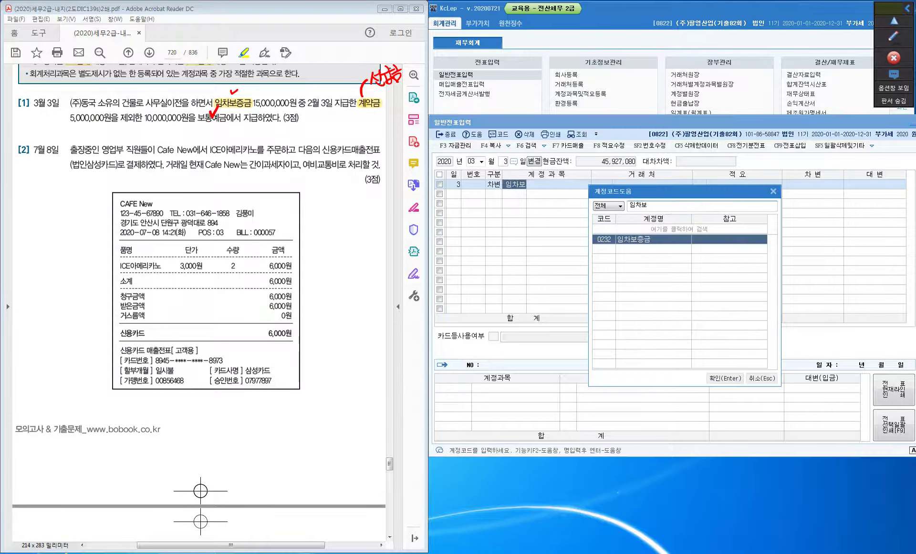
key(Return)
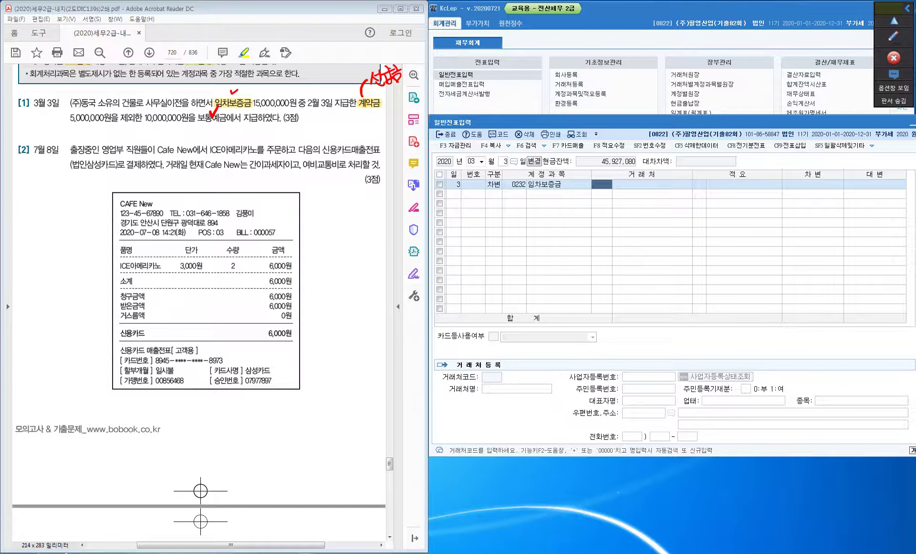
Highlight (주)동국 in question 1, and complete the debit line with (주)동국 as 거래처 and an amount of 15,000,000
drag(70, 102, 98, 103)
key(alt+Tab)
text(동국)
key(Return)
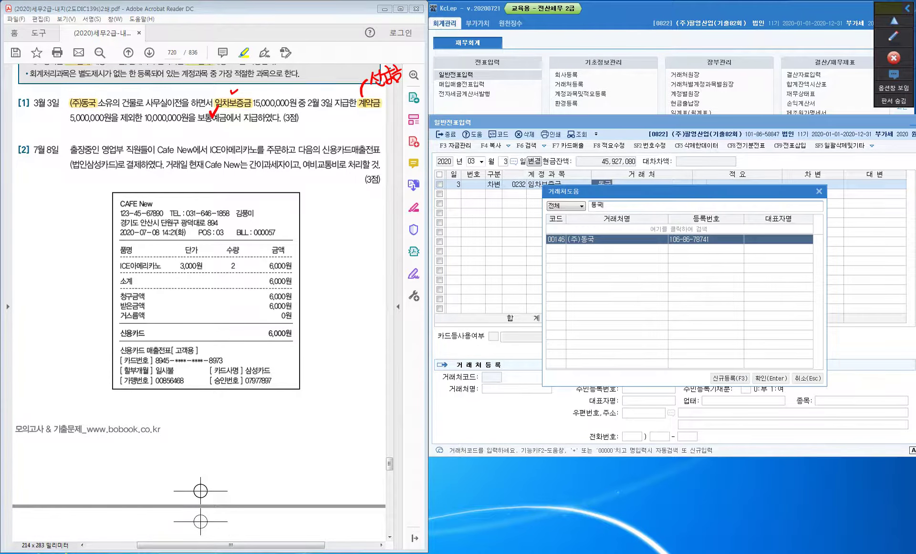
key(Return)
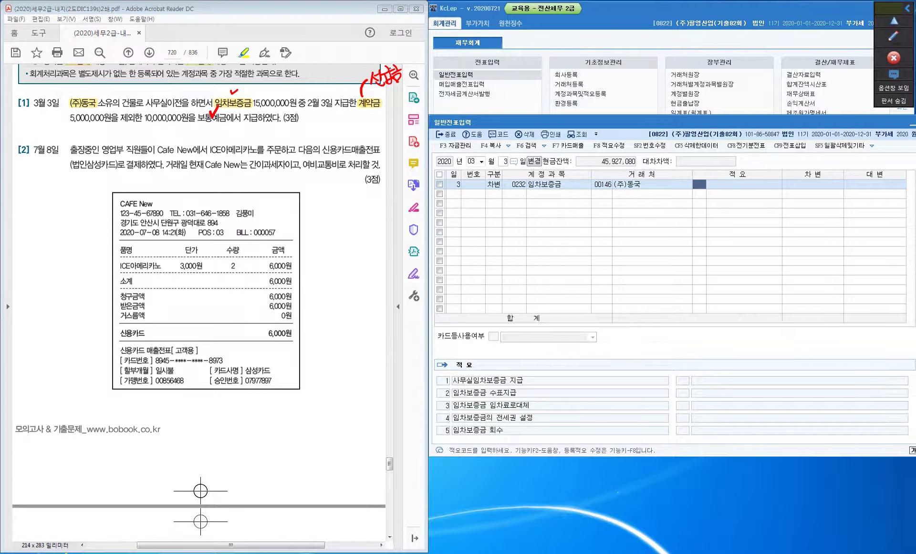
key(Return)
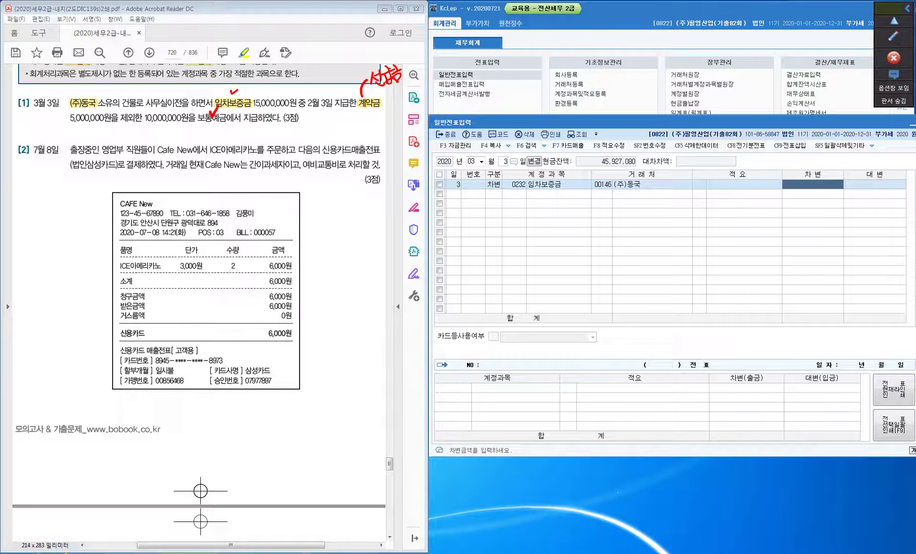
text(15000000)
key(Return)
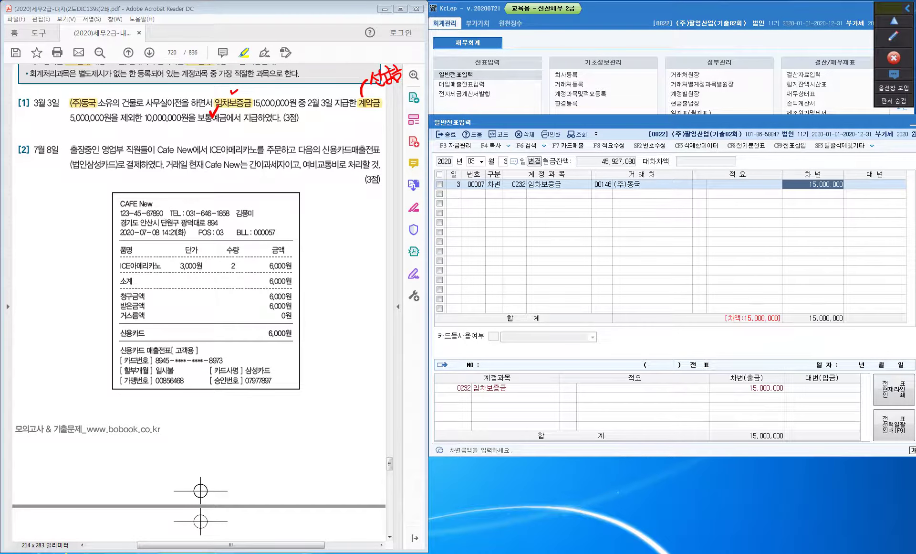
Add a credit (대변) line for account 0131 선급금 with (주)동국 as 거래처 and an amount of 5,000,000
text(4)
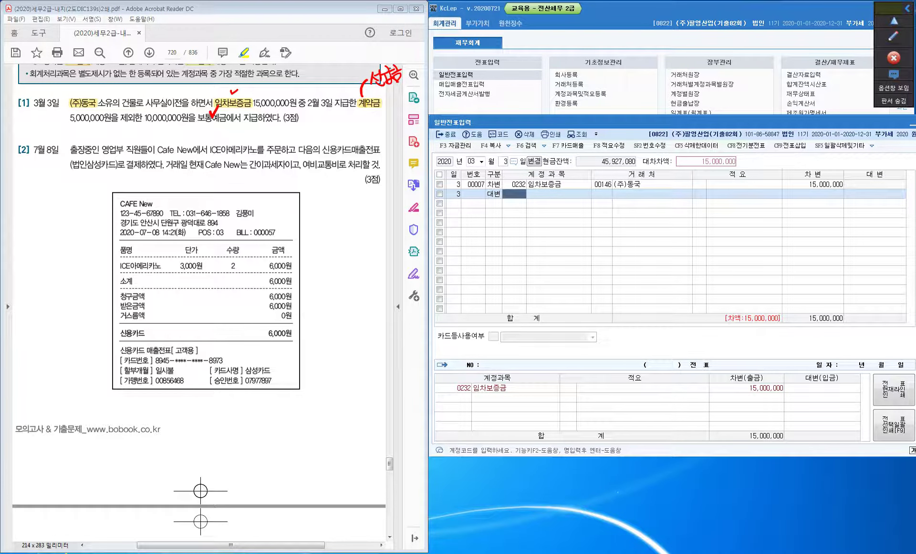
text(131)
key(Return)
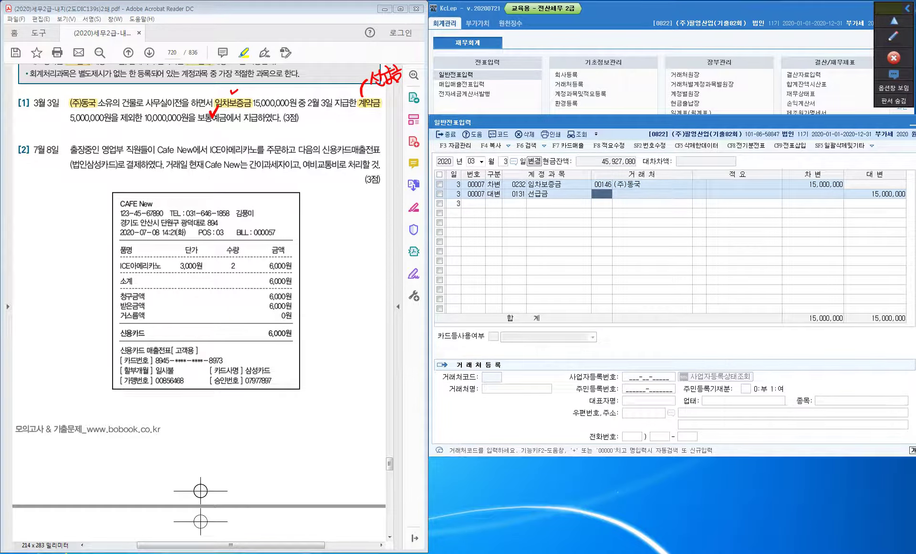
text(146)
key(Return)
key(Return)
text(5000000)
key(Return)
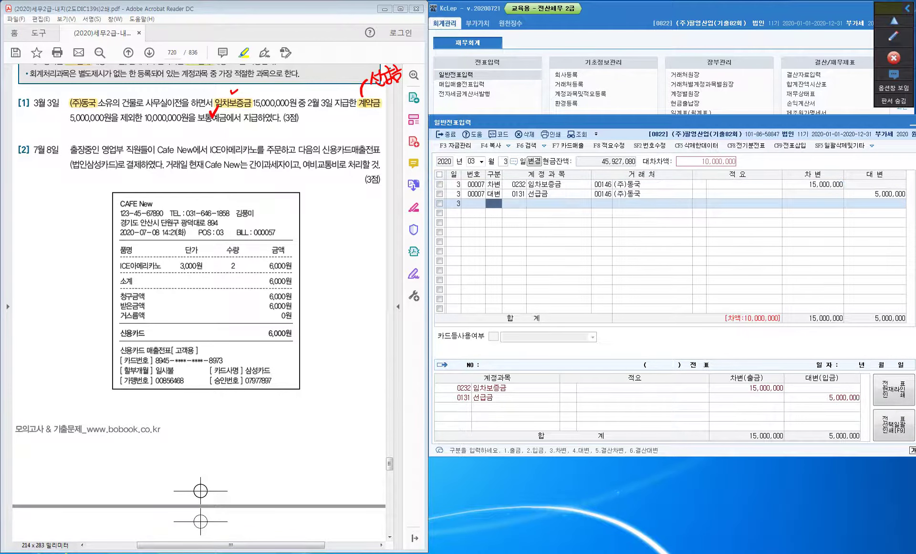
Add a credit (대변) line for account 0103 보통예금 with the balancing 10,000,000 and no 거래처 or 적요
text(4)
key(Return)
text(103)
key(Return)
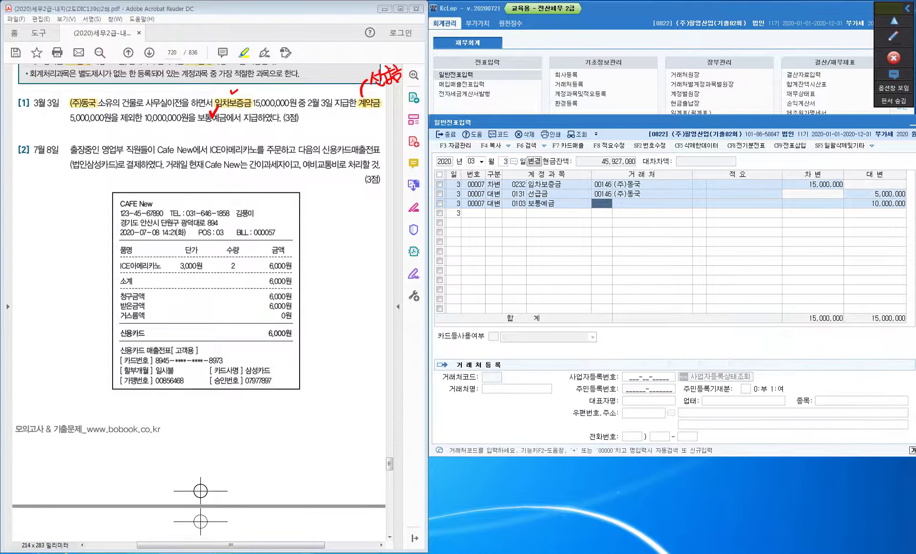
key(Return)
key(Return)
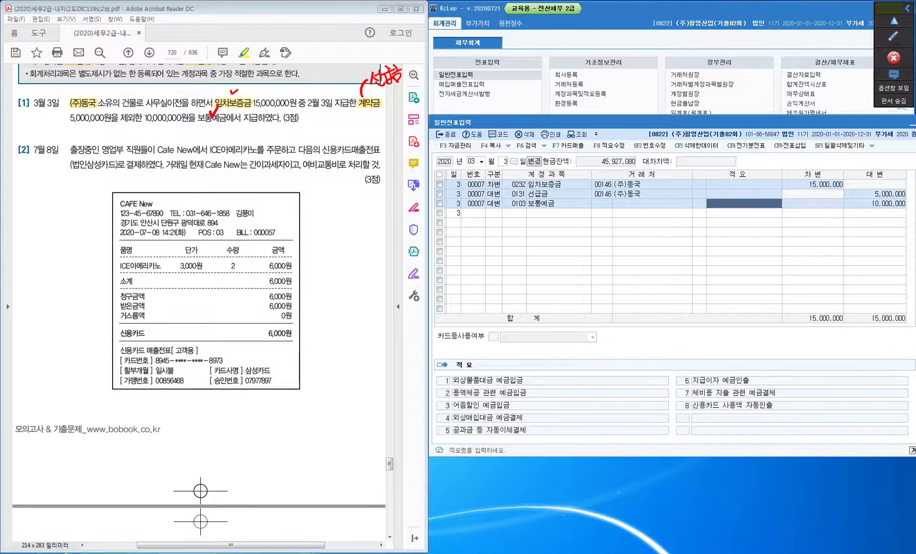
key(Return)
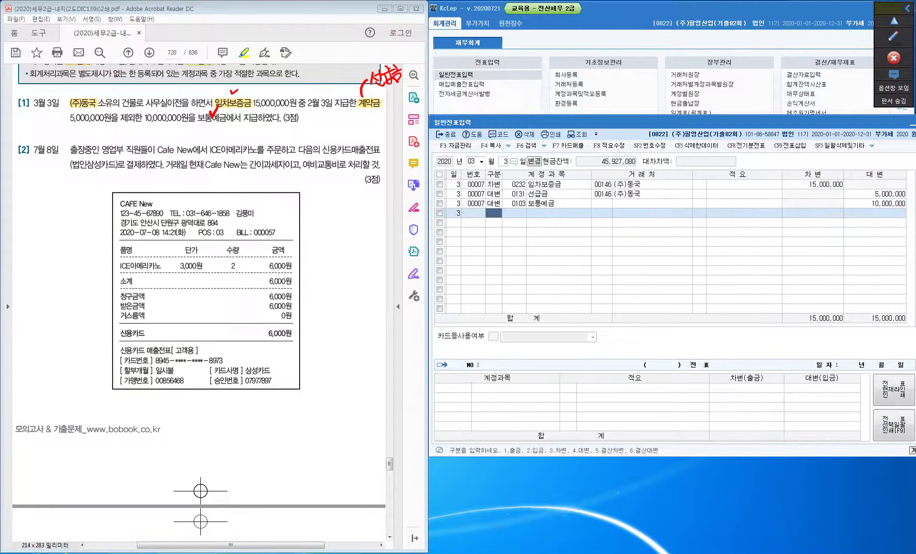
Enter (주)동국 as the 거래처 name, without a code, on the 보통예금 credit line
click(493, 203)
click(602, 203)
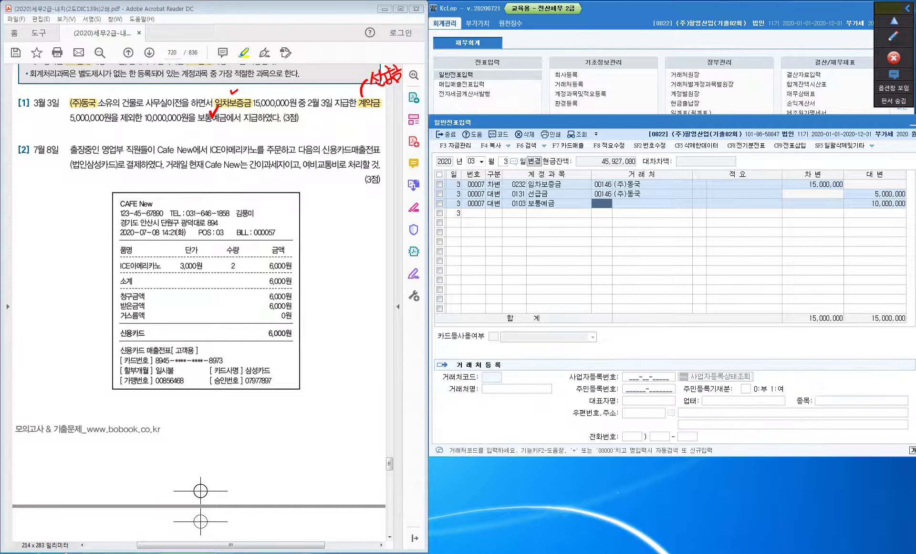
key(Return)
key(Return)
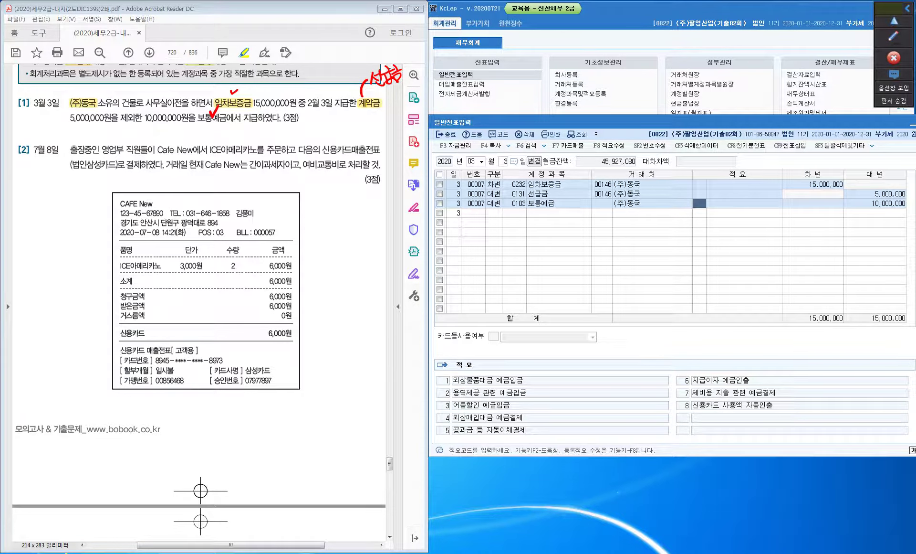
Try to clear the (주)동국 거래처 name from the 보통예금 credit line and move on through the line
click(602, 196)
click(652, 203)
key(Delete)
key(Return)
click(652, 203)
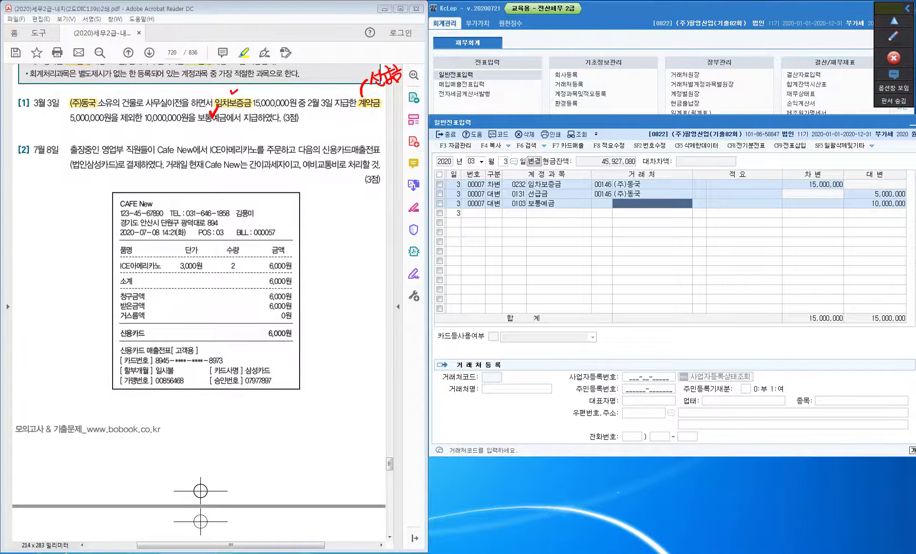
key(Return)
key(Return)
key(Return)
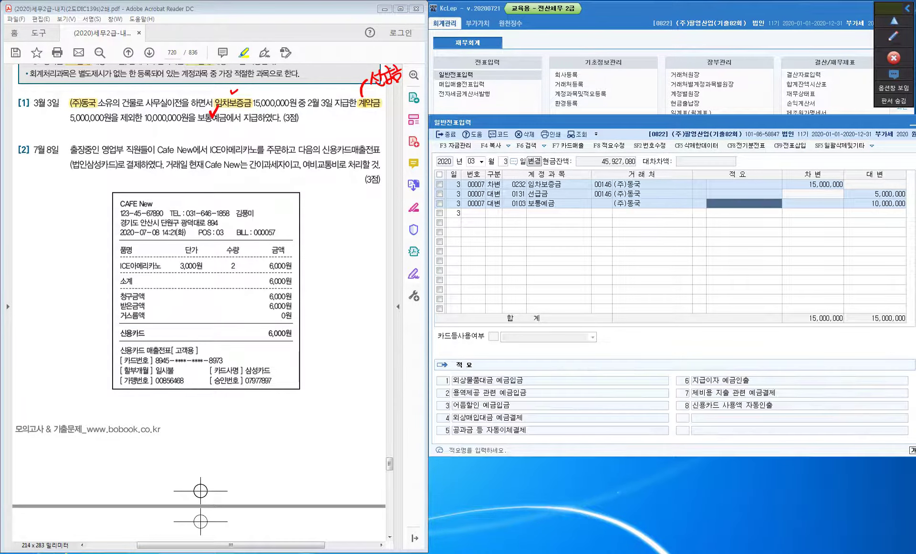
Remove the (주)동국 거래처 name from the 보통예금 credit line and finish the March 3 voucher
key(Left)
key(Left)
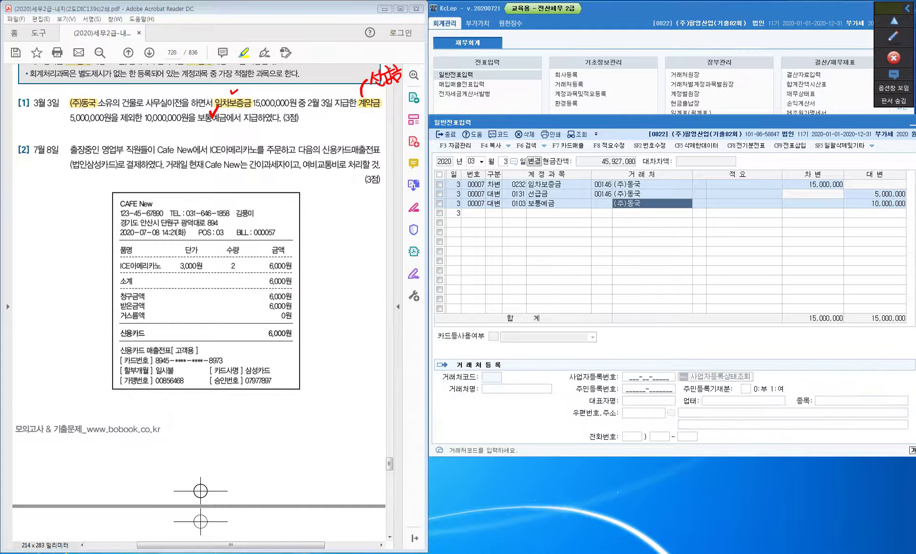
key(BackSpace)
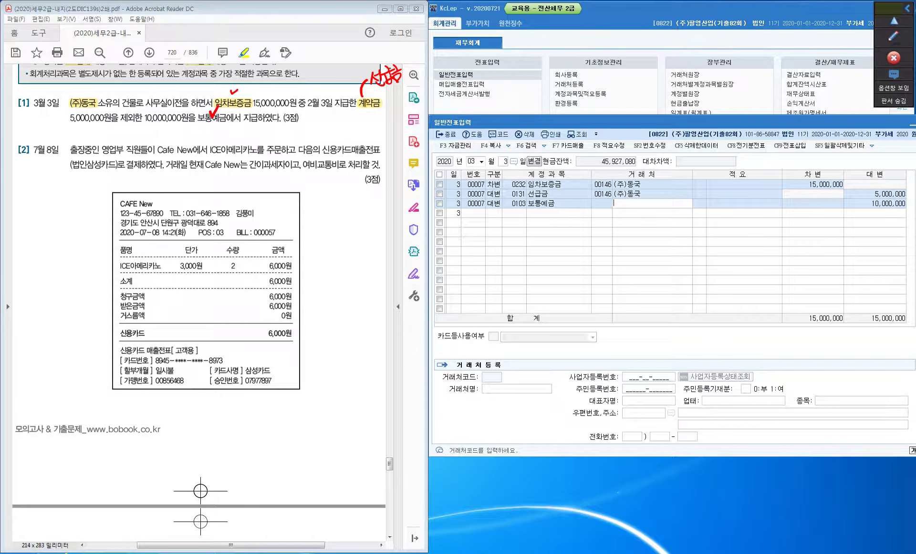
key(Return)
key(Return)
key(Return)
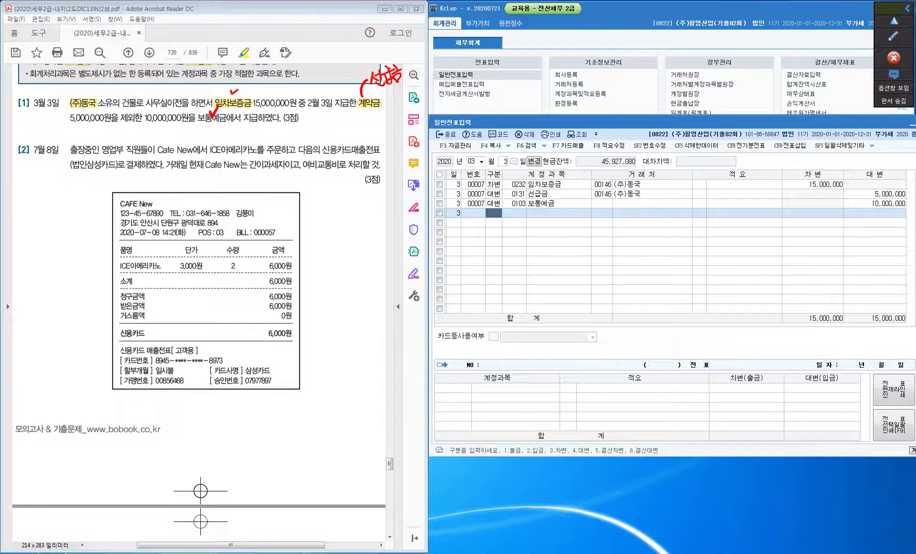
Mark up question 2 with the pen: a slash after 주문하고, an underlined and ticked 삼성카드, and (차) under the quoted 여비교통비
click(893, 36)
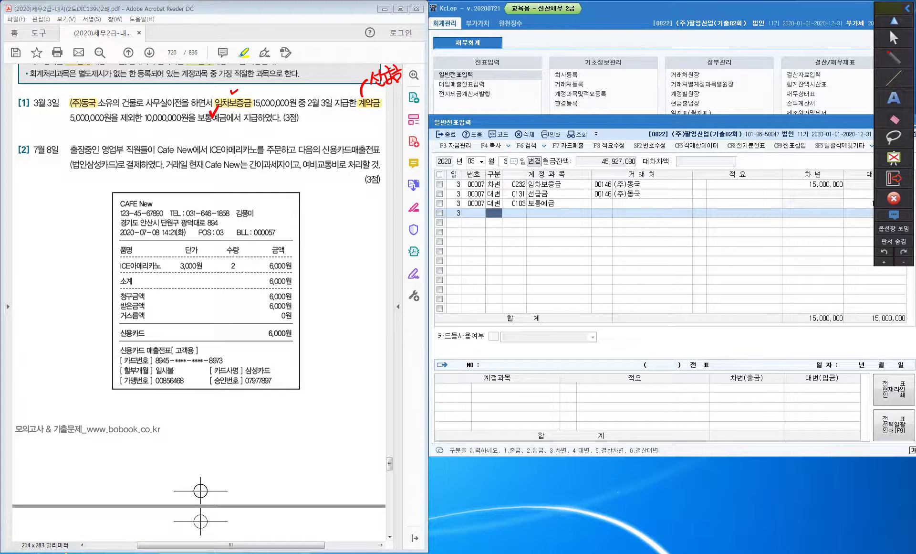
drag(297, 139, 293, 163)
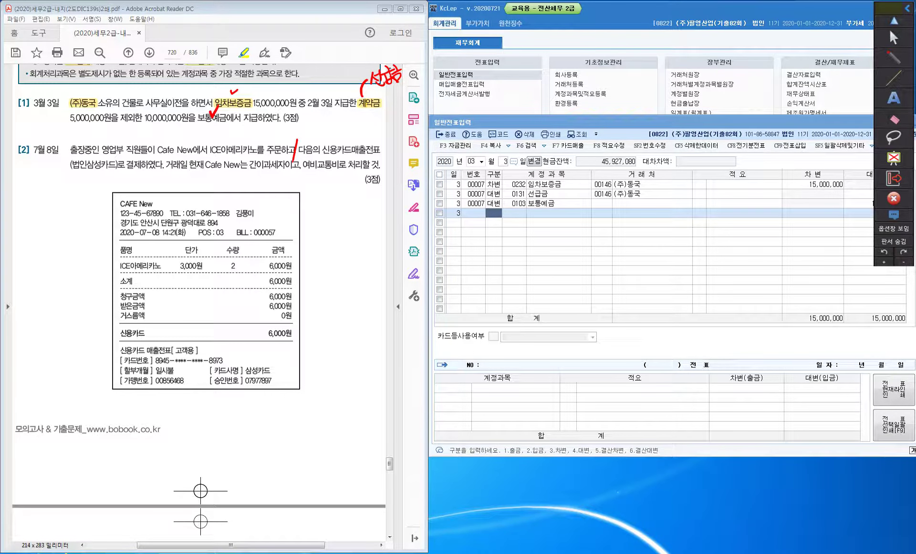
mouse_move(94, 155)
mouse_down()
mouse_move(99, 163)
mouse_move(105, 149)
mouse_move(116, 170)
mouse_up()
mouse_move(302, 156)
mouse_down()
mouse_move(298, 164)
mouse_move(340, 163)
mouse_move(320, 172)
mouse_move(342, 168)
mouse_move(312, 192)
mouse_move(321, 179)
mouse_up()
drag(314, 181, 322, 184)
drag(325, 176, 329, 192)
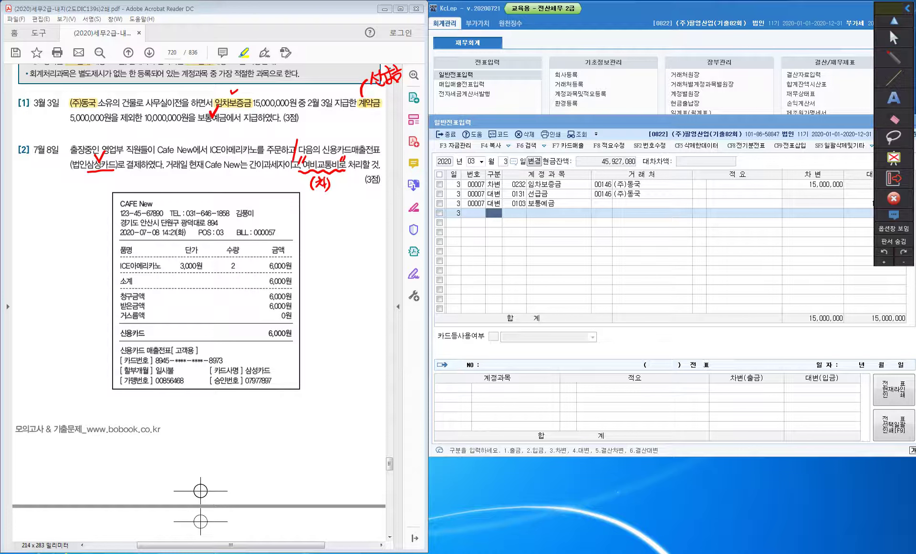
Write 미지급금 under 삼성카드, then circle the 신용카드 amount and tick the ICE아메리카노 amount on question 2's receipt
mouse_move(98, 181)
mouse_down()
mouse_move(110, 192)
mouse_move(125, 174)
mouse_move(124, 187)
mouse_up()
mouse_move(125, 171)
mouse_down()
mouse_move(130, 180)
mouse_move(134, 173)
mouse_up()
drag(123, 180, 134, 187)
mouse_move(295, 340)
mouse_down()
mouse_move(284, 347)
mouse_move(261, 325)
mouse_move(296, 317)
mouse_move(293, 341)
mouse_up()
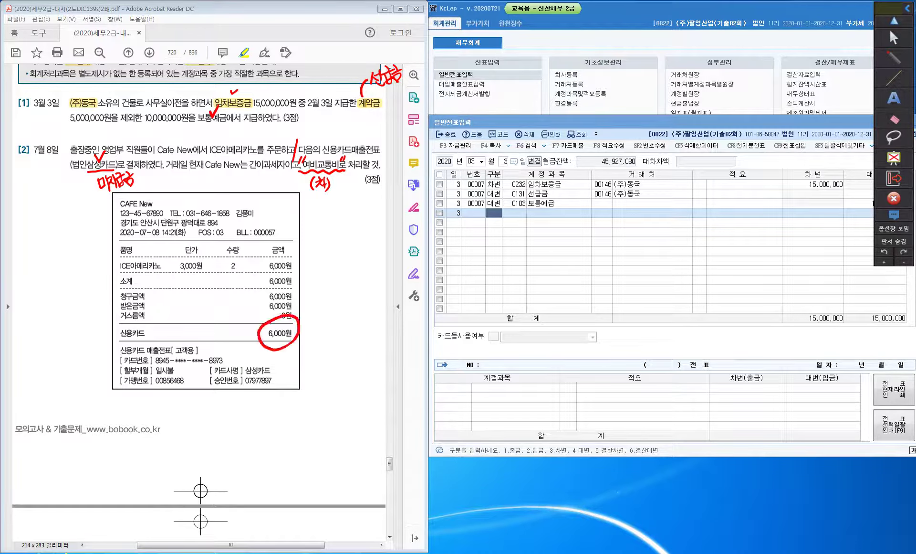
drag(292, 262, 301, 260)
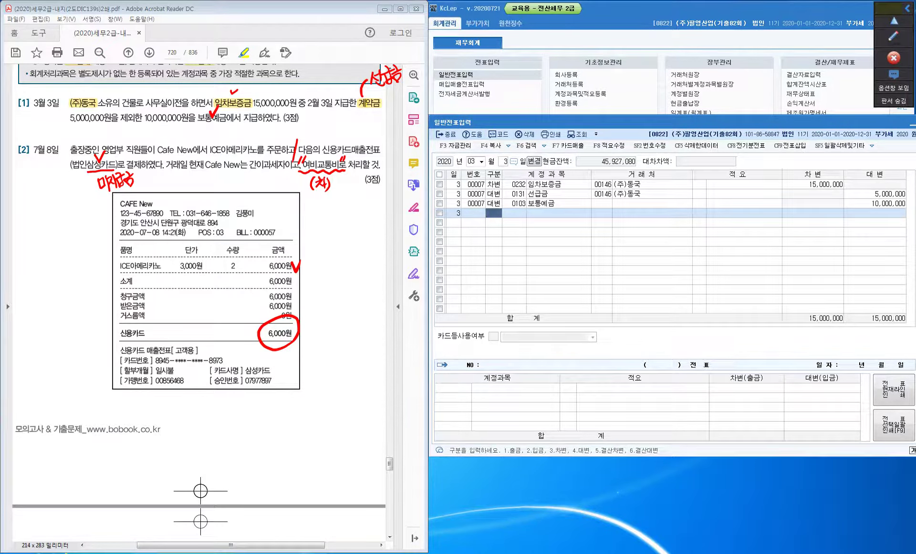
Set the general voucher entry date to month 07, day 8
click(482, 161)
key(Down)
key(Down)
key(Down)
key(Down)
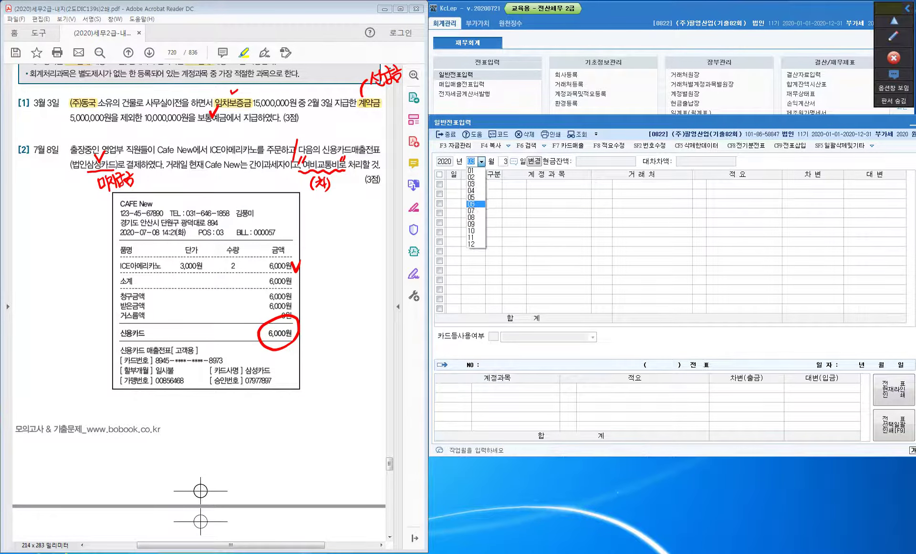
key(Return)
text(8)
key(Return)
Start a debit (차변) line with account 0812 여비교통비 (판매관리비), and highlight 영업부 in question 2
text(3)
key(Return)
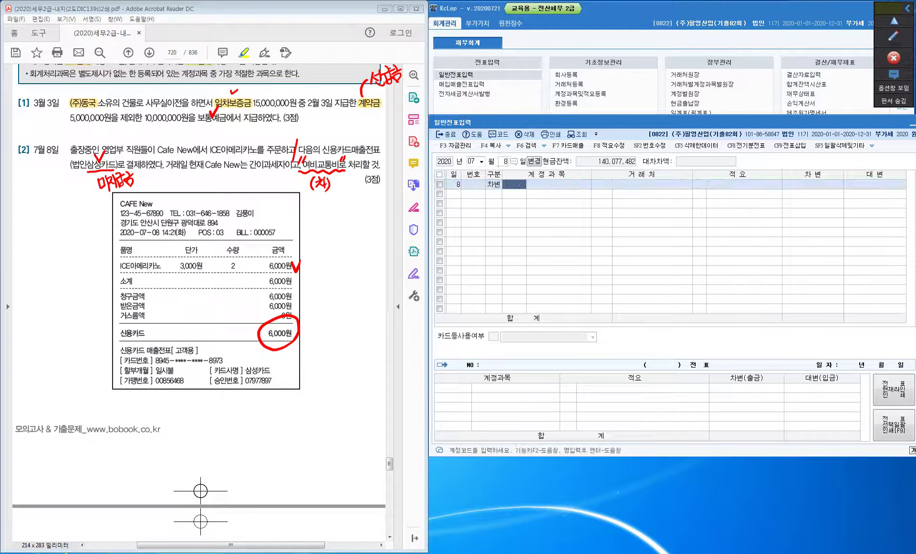
text(여비교)
text(통비)
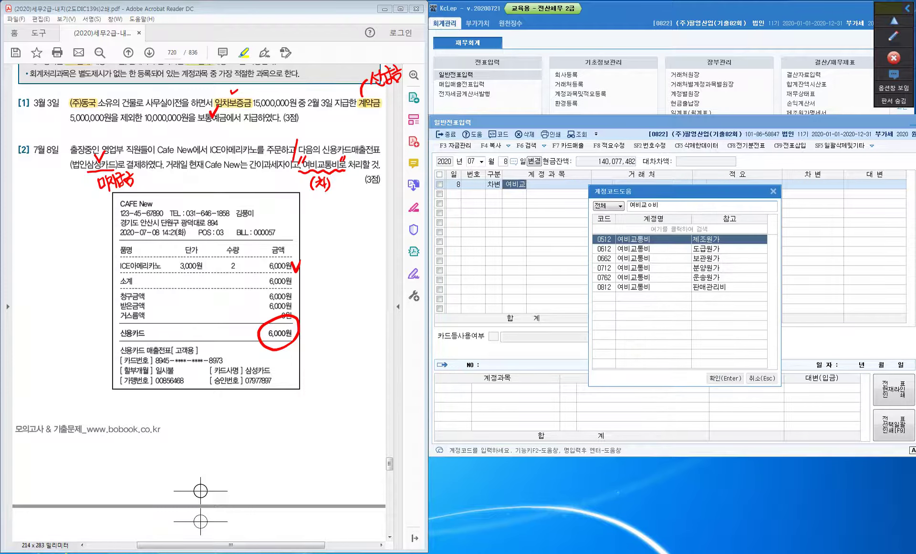
key(BackSpace)
key(BackSpace)
key(BackSpace)
drag(101, 150, 125, 150)
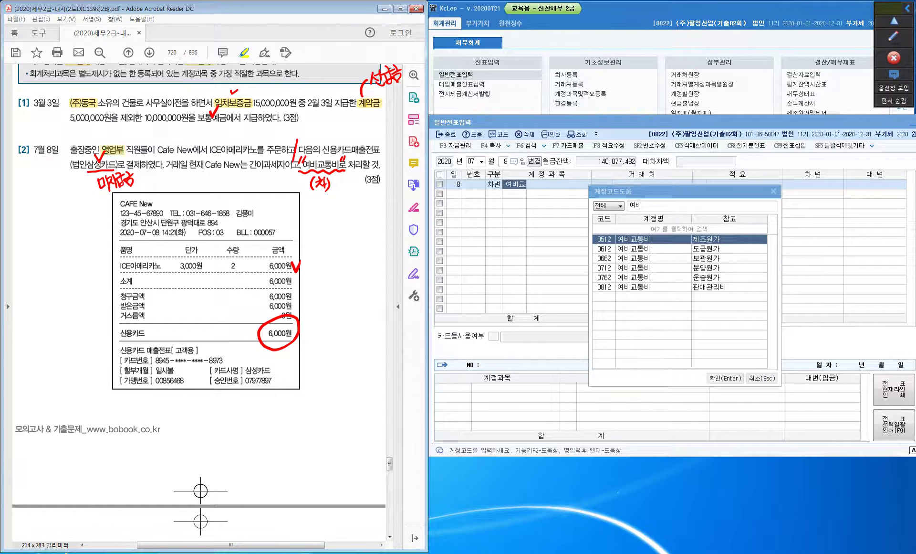
click(630, 287)
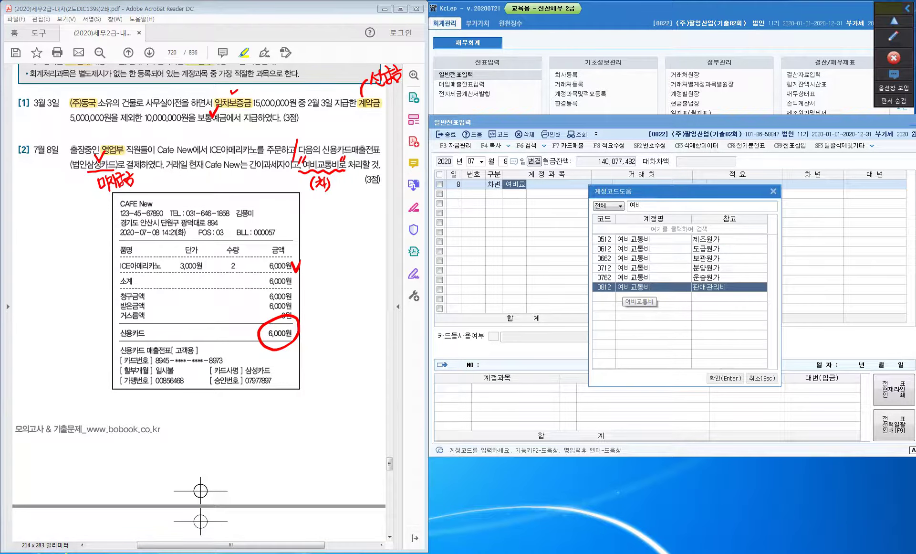
key(Return)
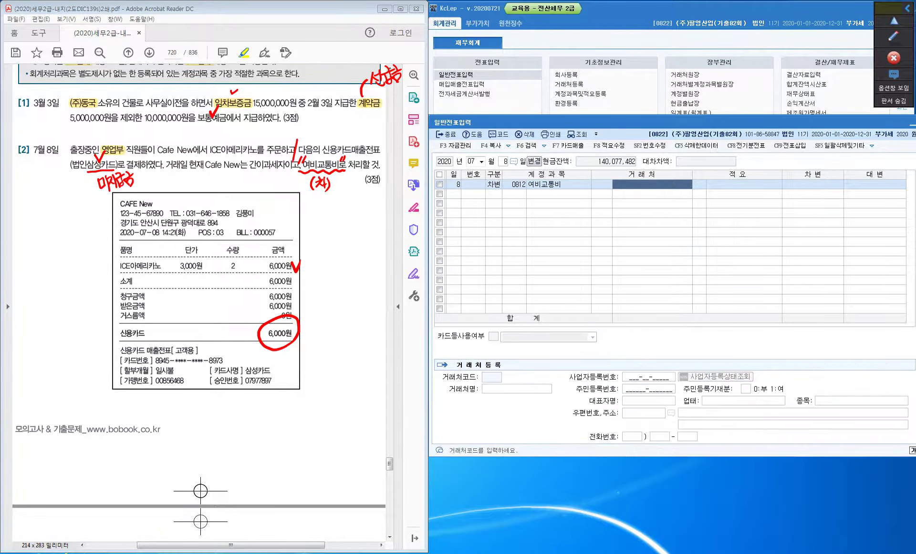
Complete the 여비교통비 debit line with an amount of 6,000 and no 거래처 or 적요
key(Return)
key(Return)
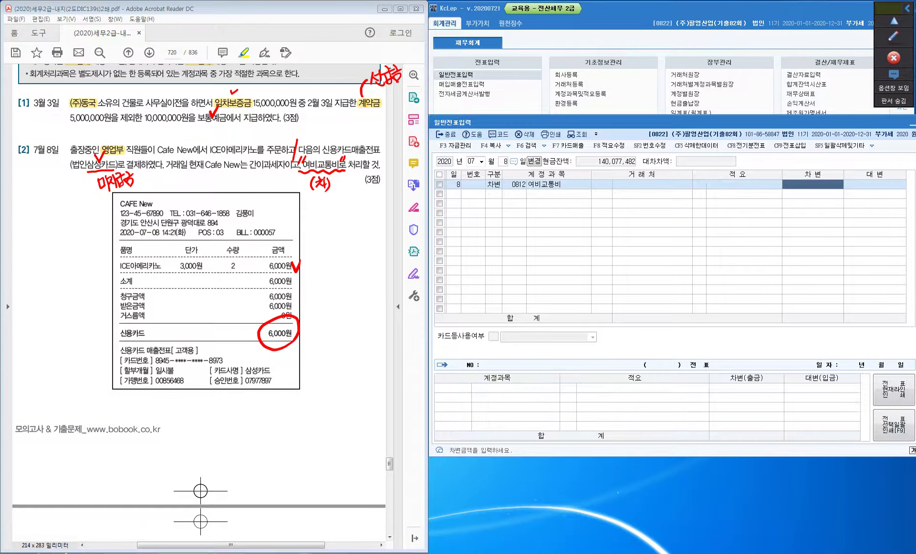
text(6000)
key(Return)
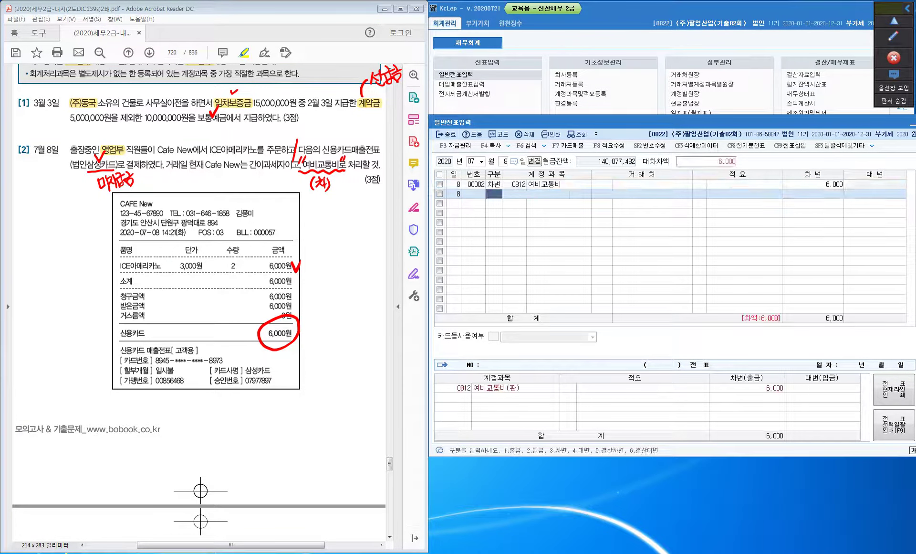
Add a credit (대변) line for account 0253 미지급금 with 삼성카드 as 거래처 and an amount of 6,000
key(Return)
text(253)
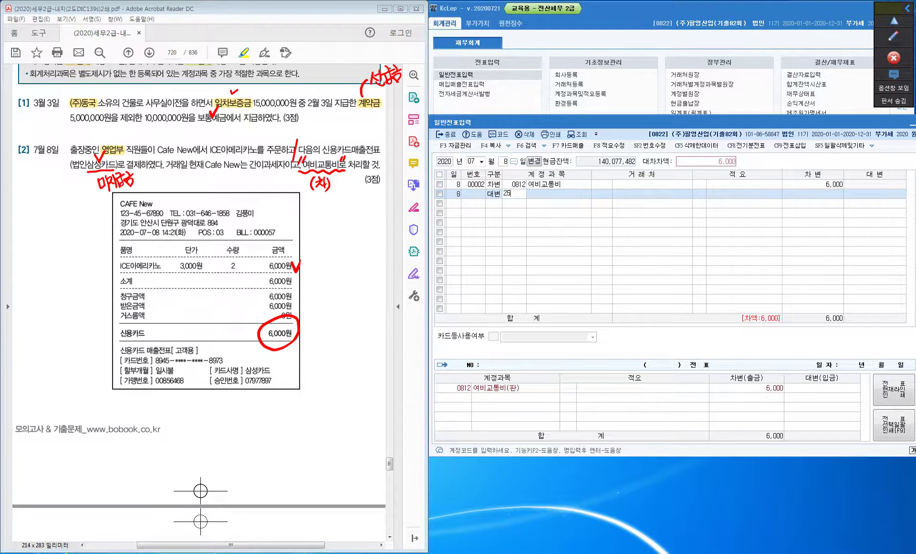
key(Return)
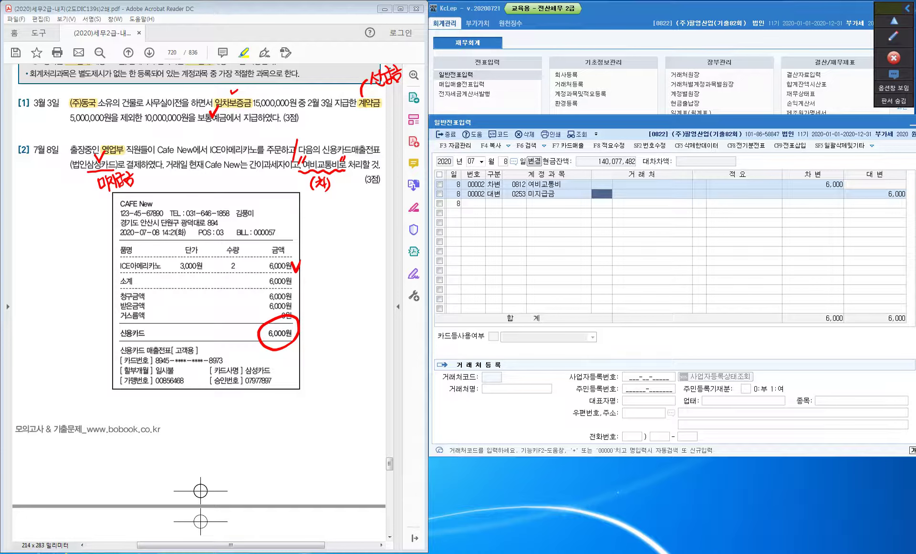
text(삼성)
key(Return)
key(Return)
key(Return)
click(494, 193)
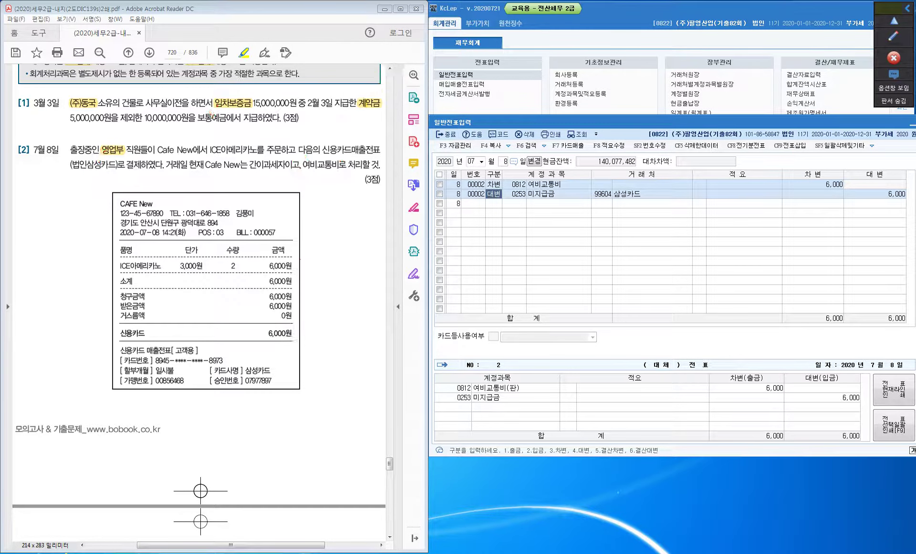
Go to question 3 (7월 25일) and mark it with the pen: tick and underline 미지급세금, and underline 보통예금
scroll(199, 290, down, 10)
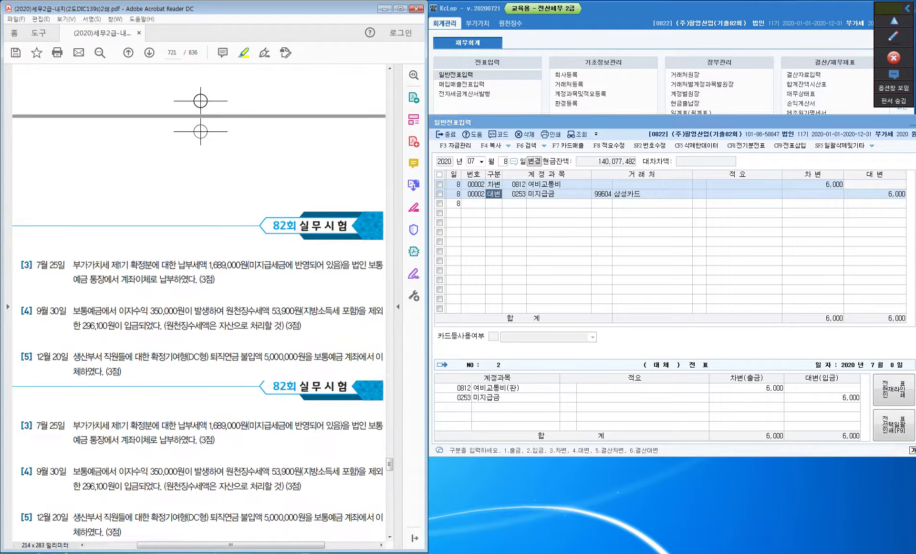
scroll(199, 302, down, 4)
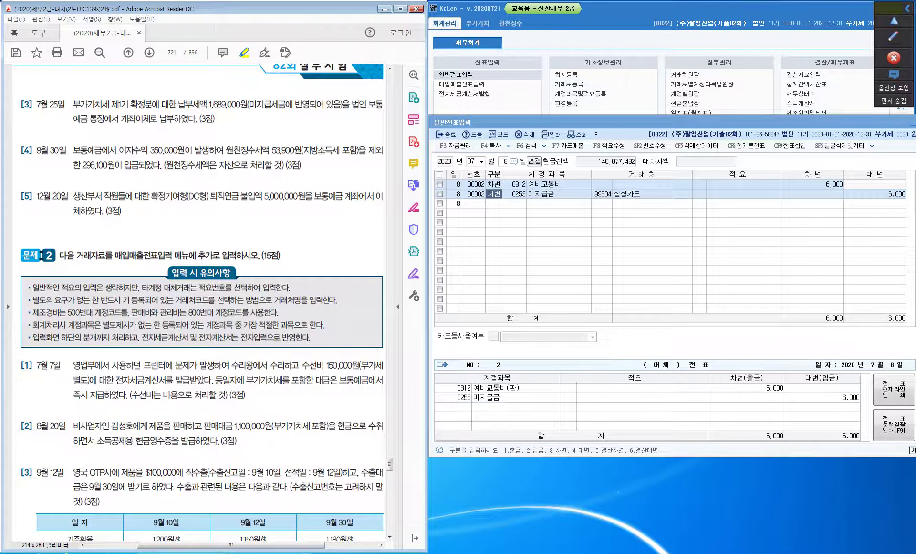
key(alt)
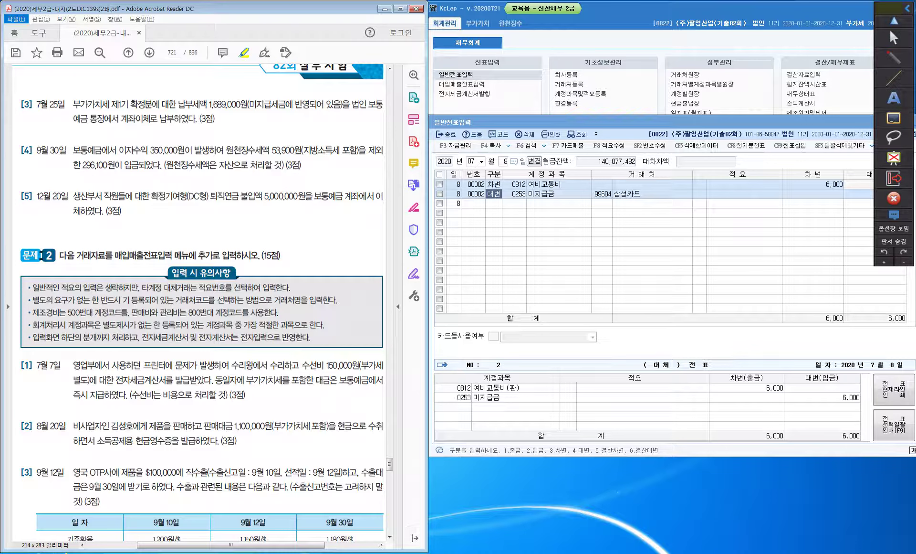
mouse_move(267, 89)
mouse_down()
mouse_move(276, 87)
mouse_move(263, 111)
mouse_move(289, 110)
mouse_up()
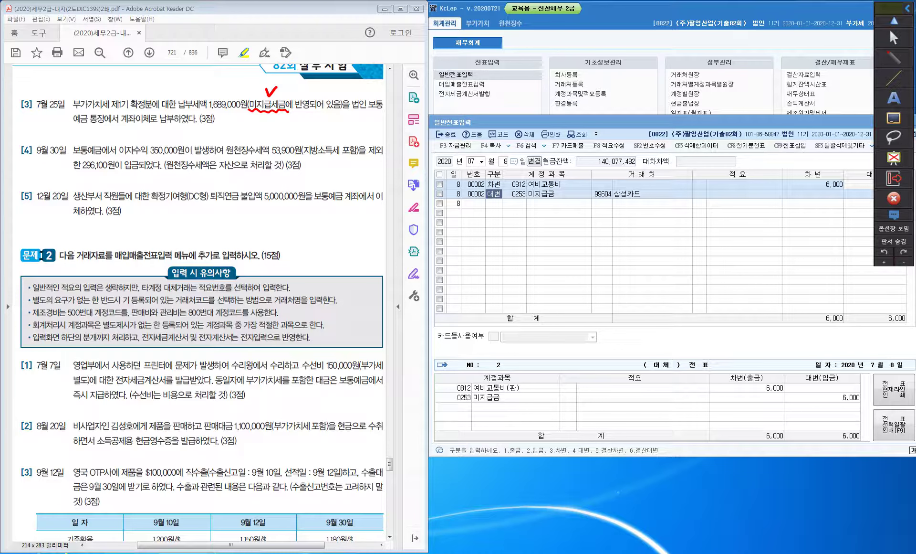
drag(368, 109, 383, 108)
drag(72, 125, 88, 123)
Write the quarter-end dates 3/31, 6/30, 9/30 and 12/31 by hand above question 3
mouse_move(153, 27)
mouse_down()
mouse_move(155, 37)
mouse_move(171, 35)
mouse_up()
click(176, 34)
drag(187, 20, 193, 32)
drag(195, 20, 196, 29)
drag(205, 18, 205, 19)
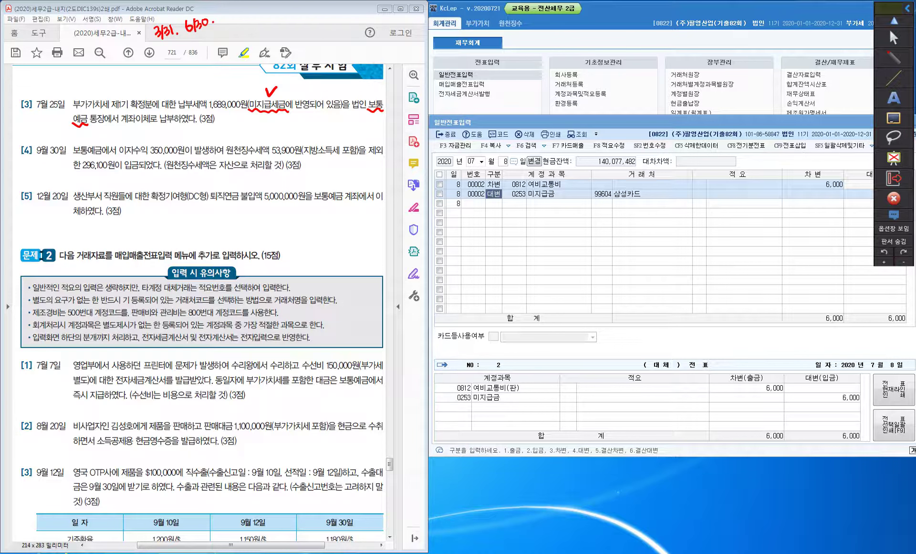
mouse_move(166, 45)
mouse_down()
mouse_move(169, 58)
mouse_move(201, 46)
mouse_up()
click(184, 47)
drag(202, 36, 205, 48)
drag(212, 32, 212, 42)
drag(221, 30, 222, 40)
Draw a line under the quarter-end dates and write 부.대 과 부.예 상계 beneath it
drag(165, 72, 234, 29)
mouse_move(181, 65)
mouse_down()
mouse_move(184, 73)
mouse_move(204, 66)
mouse_up()
mouse_move(209, 55)
mouse_down()
mouse_move(210, 69)
mouse_move(218, 58)
mouse_up()
drag(213, 54, 218, 62)
mouse_move(221, 51)
mouse_down()
mouse_move(224, 60)
mouse_move(243, 46)
mouse_up()
drag(234, 50, 245, 48)
drag(246, 35, 249, 40)
mouse_move(253, 29)
mouse_down()
mouse_move(254, 40)
mouse_move(264, 33)
mouse_up()
drag(267, 27, 273, 27)
drag(273, 24, 282, 29)
drag(283, 23, 287, 28)
drag(292, 16, 292, 30)
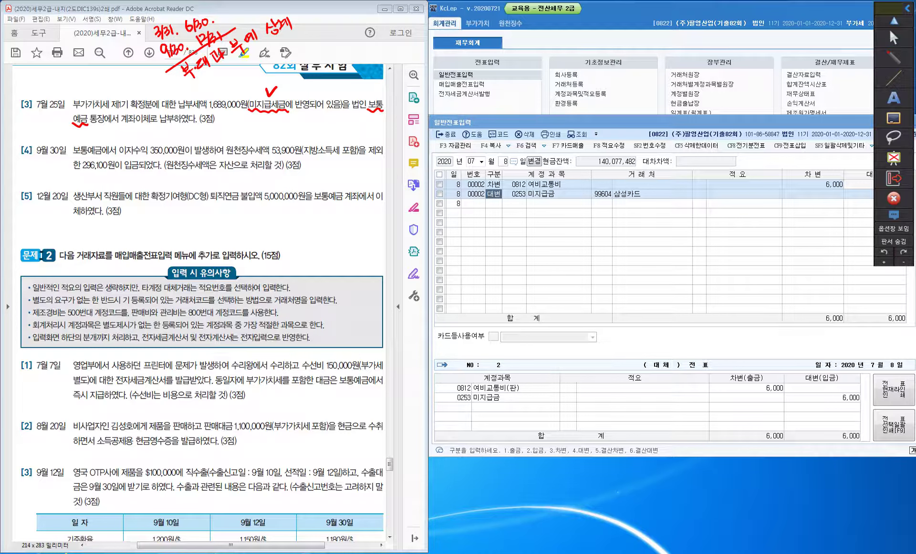
Add a downward arrow under the 상계 note and write 미지급세금 계상 beside it
drag(233, 59, 232, 75)
drag(227, 67, 241, 65)
drag(286, 42, 292, 55)
drag(291, 49, 297, 55)
drag(298, 42, 309, 52)
drag(309, 37, 316, 48)
drag(311, 44, 320, 54)
drag(317, 35, 333, 46)
mouse_move(329, 31)
mouse_down()
mouse_move(341, 44)
mouse_move(350, 39)
mouse_up()
mouse_move(349, 30)
mouse_down()
mouse_move(357, 39)
mouse_move(364, 25)
mouse_up()
drag(365, 22, 364, 32)
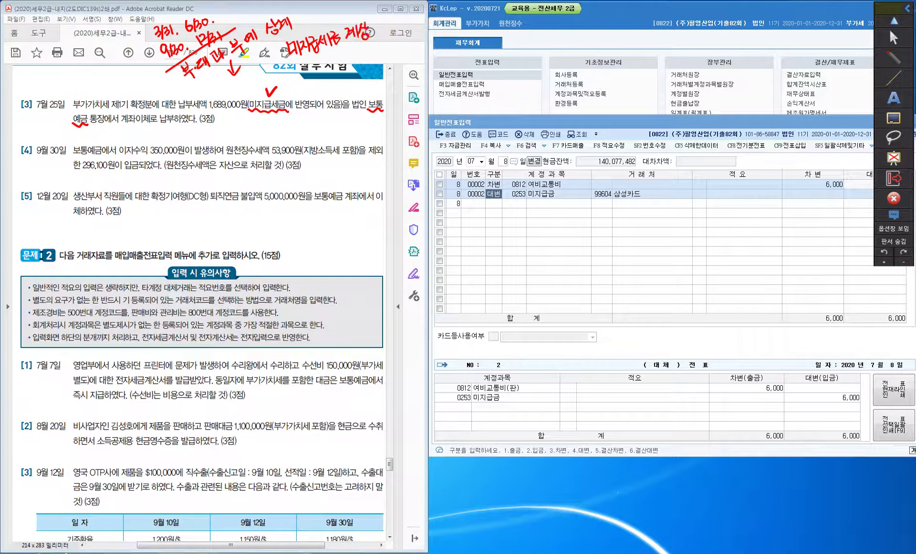
Write the payment dates 4/25, 7/25, 10/25 and 1/25 under the notes, and an arrow from 계상 down to 상계
drag(198, 89, 223, 97)
mouse_move(228, 82)
mouse_down()
mouse_move(244, 88)
mouse_move(282, 72)
mouse_up()
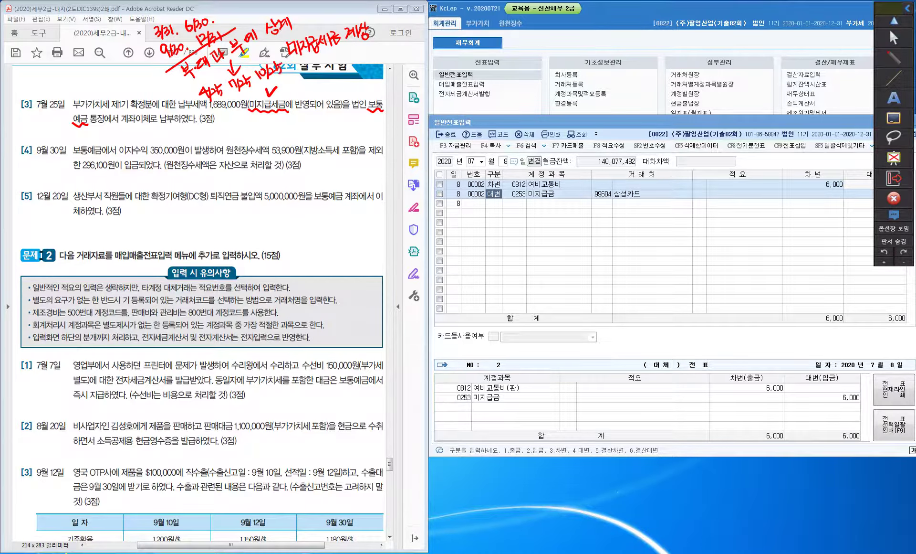
mouse_move(292, 59)
mouse_down()
mouse_move(299, 73)
mouse_move(318, 68)
mouse_up()
drag(363, 40, 365, 55)
drag(359, 55, 370, 71)
drag(368, 54, 384, 67)
Circle [3] and underline 7월 25일 in question 3, and write 6/30 회계처리 확인 beneath 미지급세금 with an arrow
mouse_move(33, 115)
mouse_down()
mouse_move(21, 117)
mouse_move(64, 109)
mouse_up()
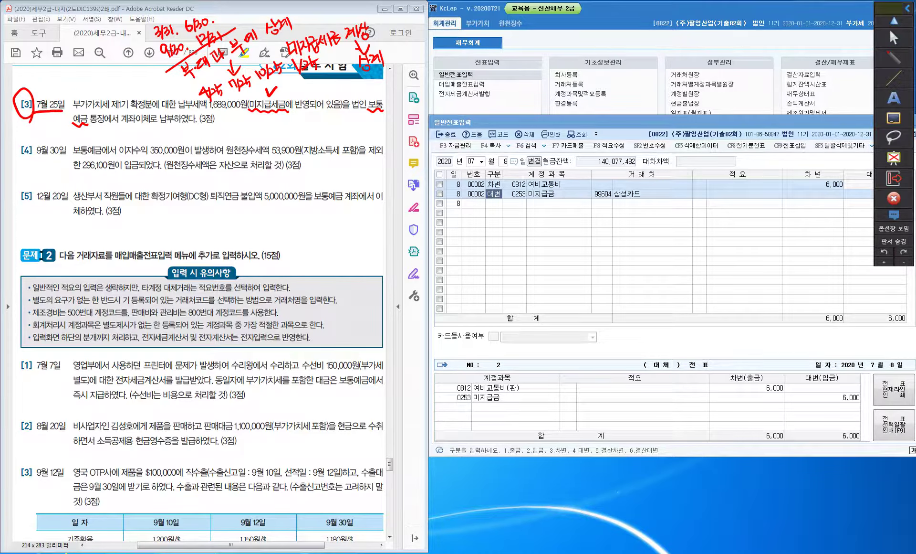
mouse_move(268, 113)
mouse_down()
mouse_move(235, 125)
mouse_move(231, 109)
mouse_move(288, 113)
mouse_move(279, 130)
mouse_move(291, 134)
mouse_move(298, 125)
mouse_move(319, 134)
mouse_move(361, 128)
mouse_up()
drag(361, 115, 365, 133)
drag(363, 115, 371, 125)
drag(367, 126, 375, 129)
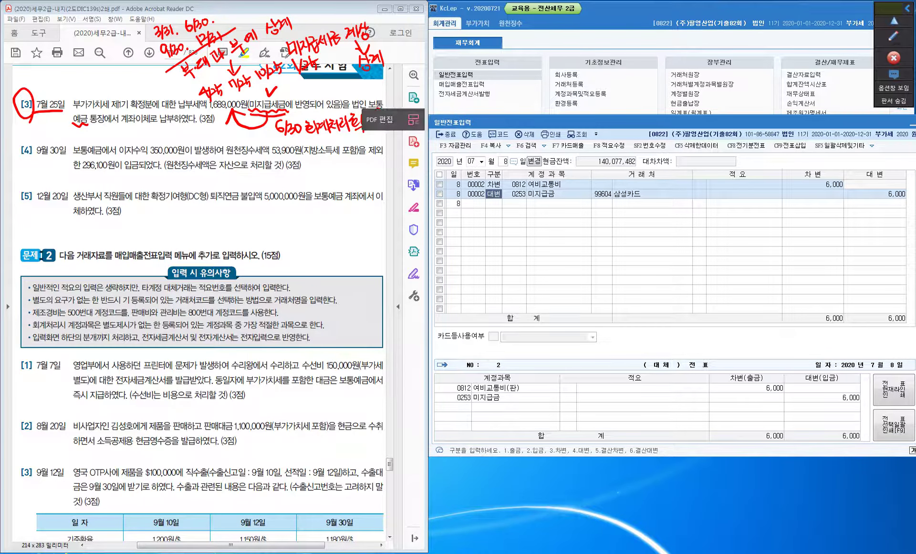
Display the general vouchers for month 06, day 30, and select the 부가세예수금 line to examine its entry
click(471, 161)
click(482, 161)
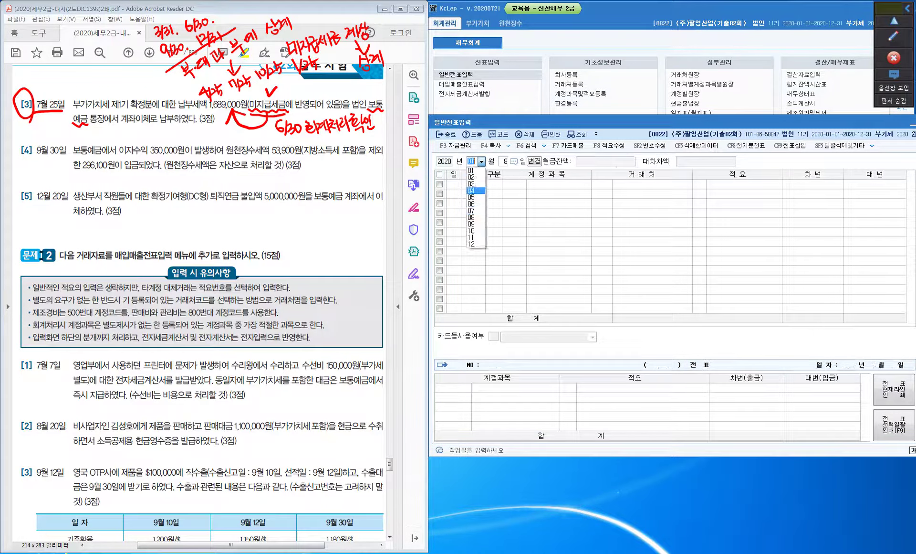
click(476, 204)
text(30)
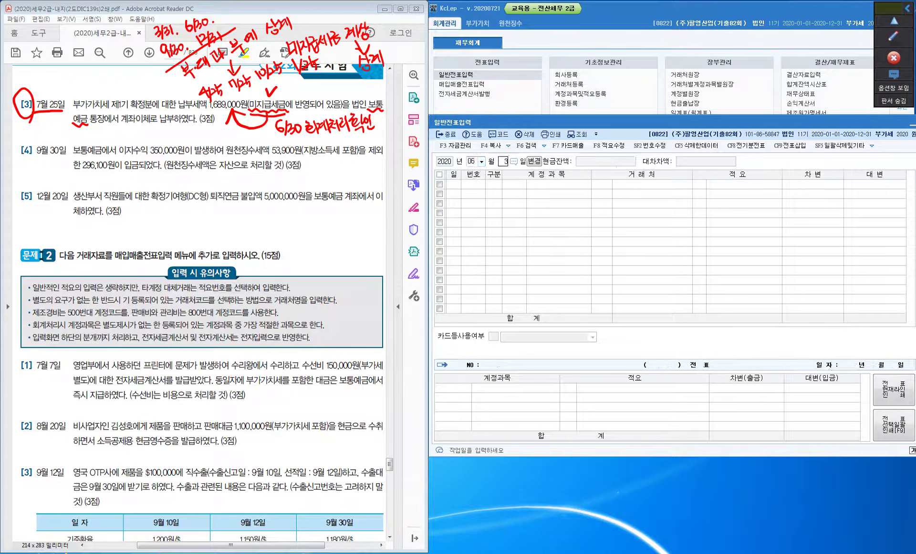
key(Return)
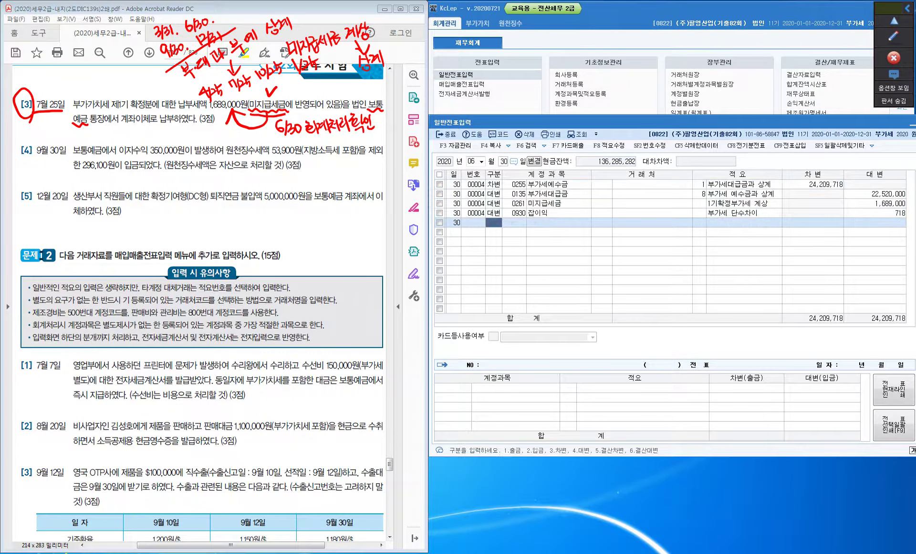
click(515, 183)
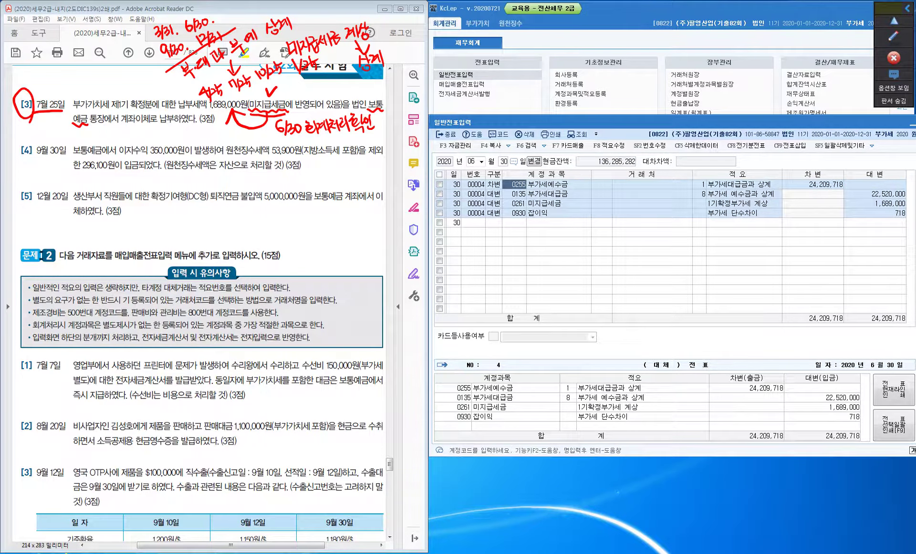
Examine the 부가세대급금, 잡이익 and 미지급세금 lines of the June 30 voucher
click(519, 193)
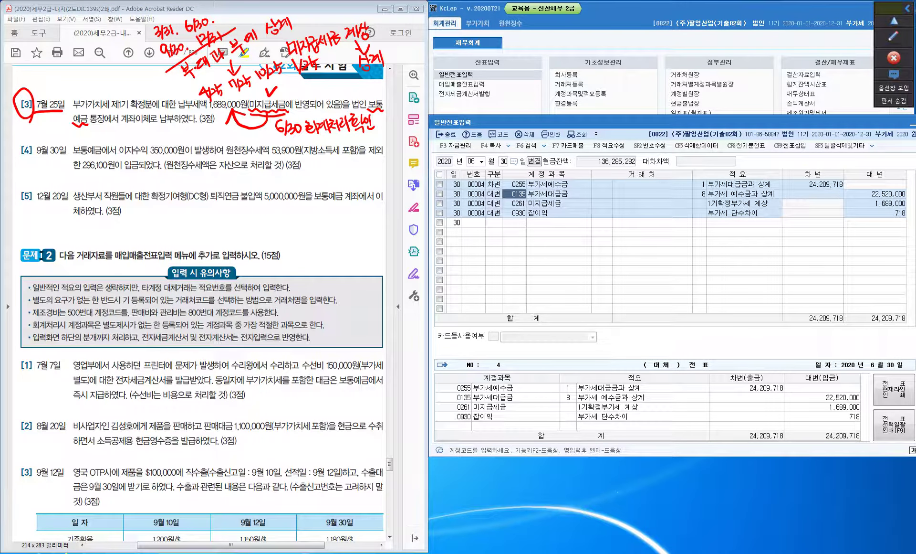
click(519, 212)
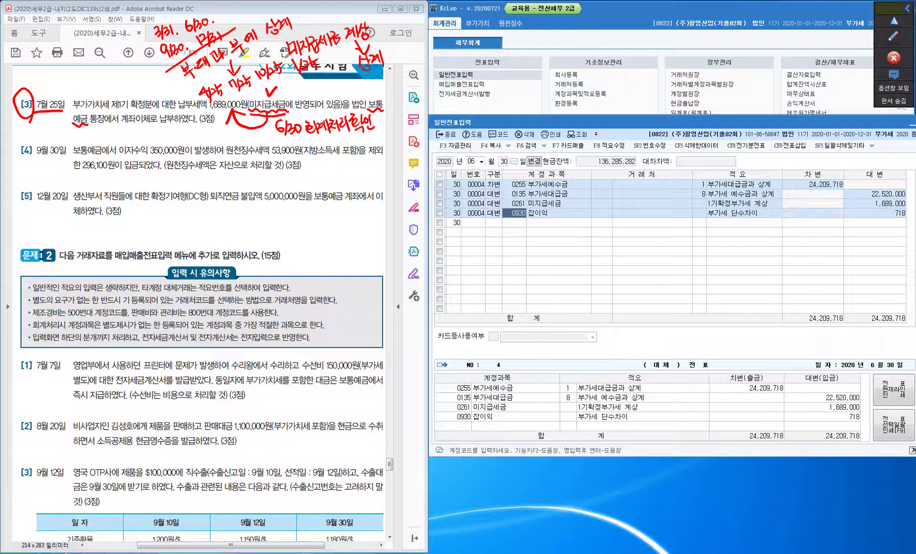
click(518, 203)
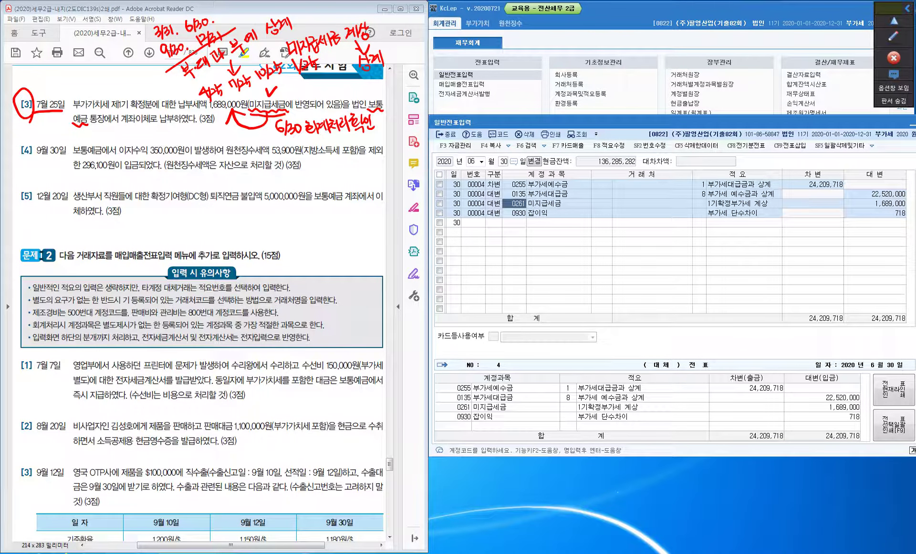
Display the general vouchers for month 07, day 25
click(481, 162)
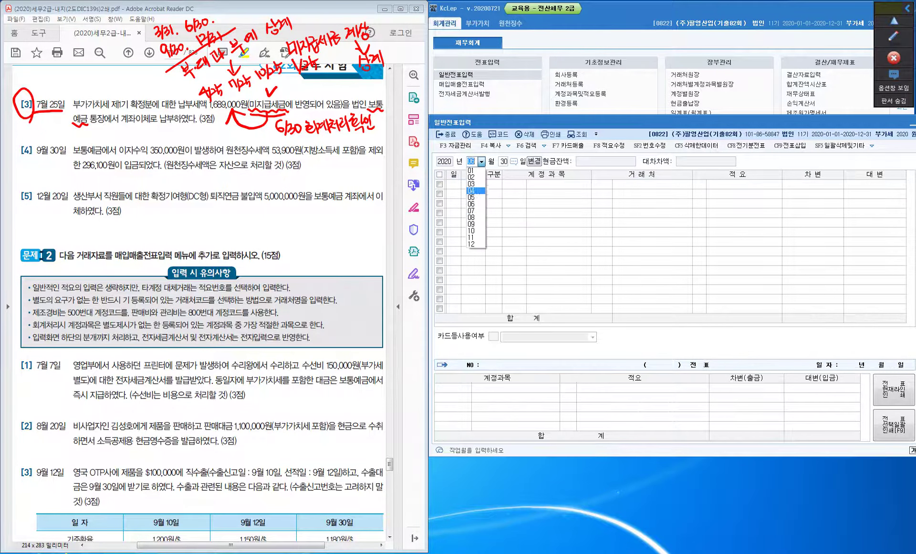
key(Up)
key(Return)
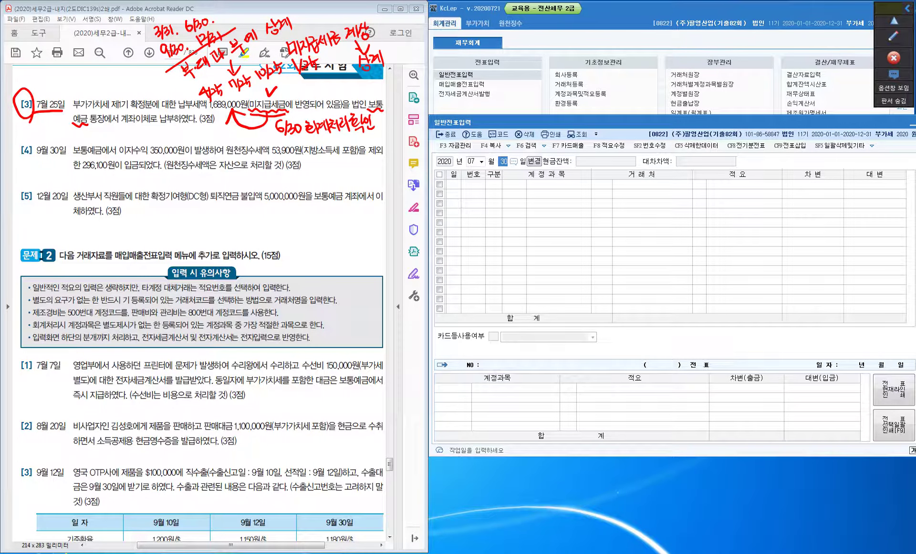
text(25)
key(Return)
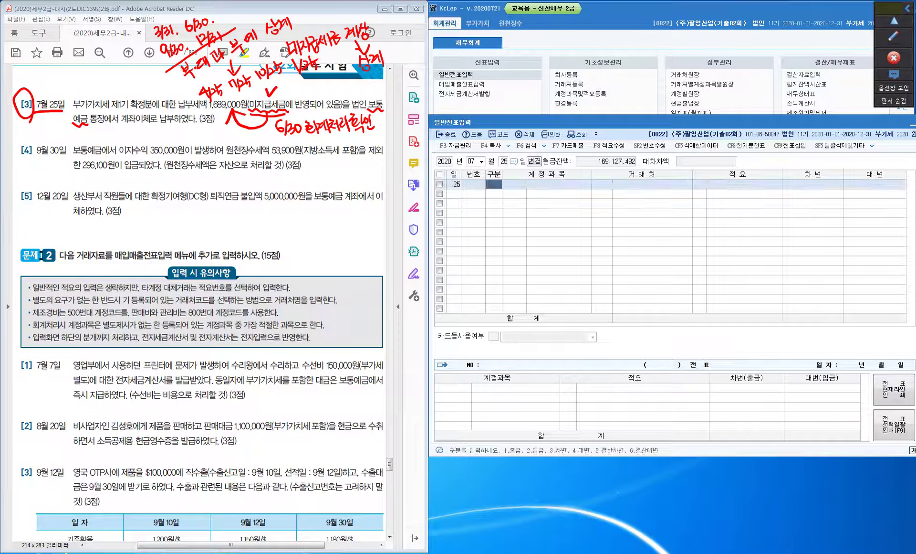
Enter a debit line for account 0261 미지급세금 with the amount 1,689,000 and no customer or description
text(3)
key(Return)
text(262)
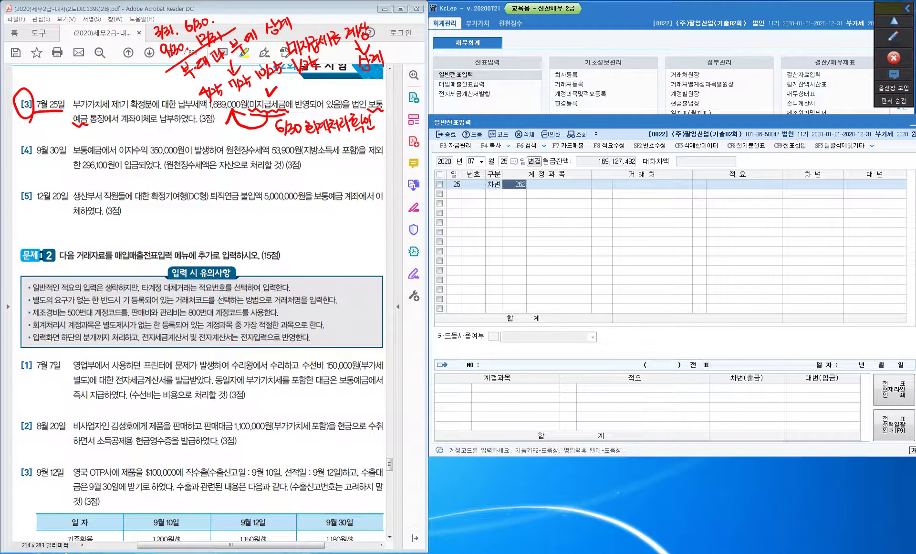
key(Return)
key(Left)
text(261)
key(Return)
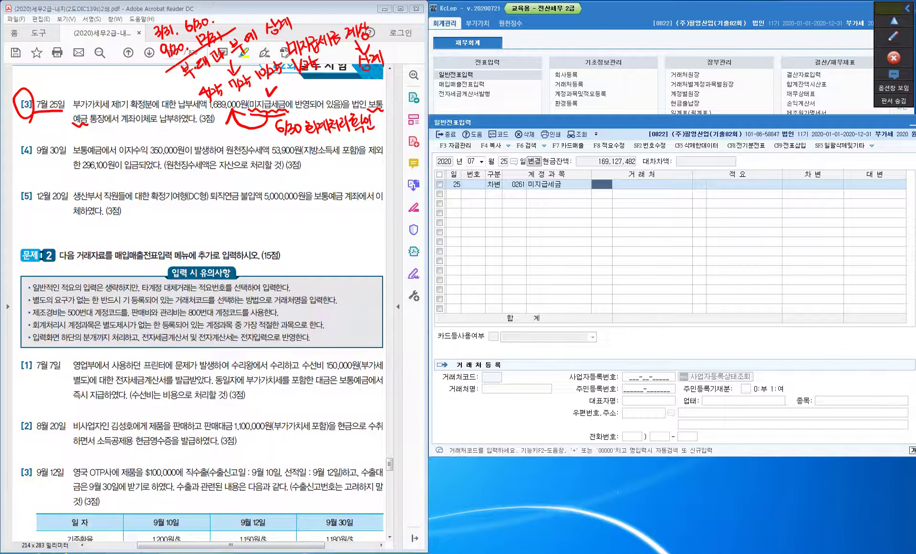
key(Return)
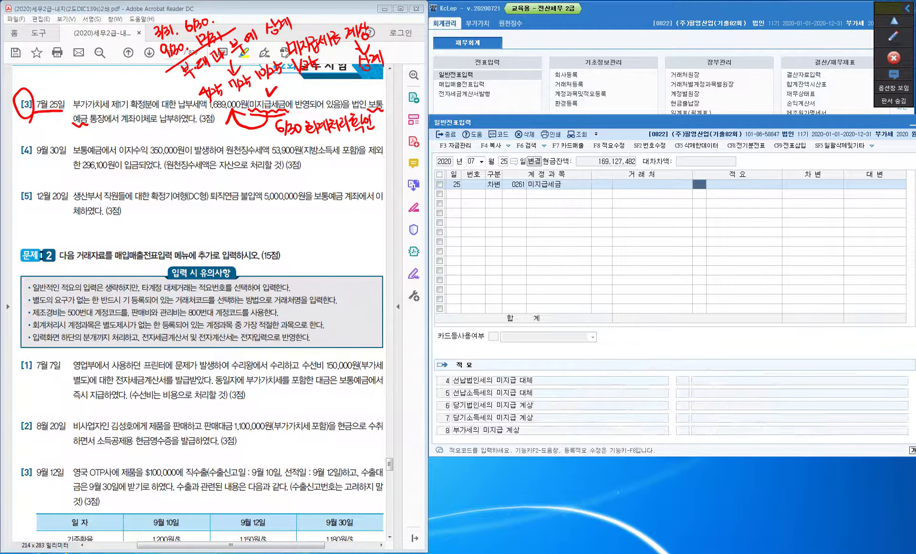
key(Return)
text(1689000)
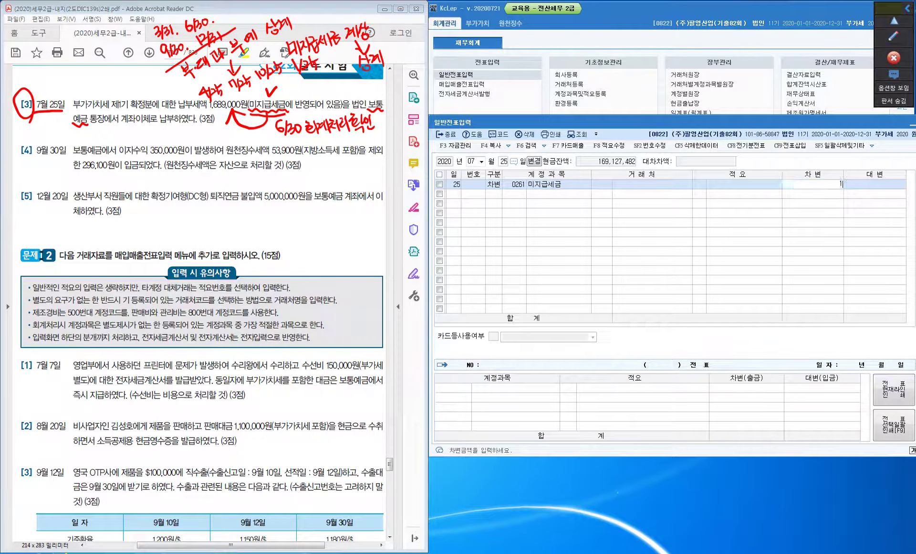
key(Return)
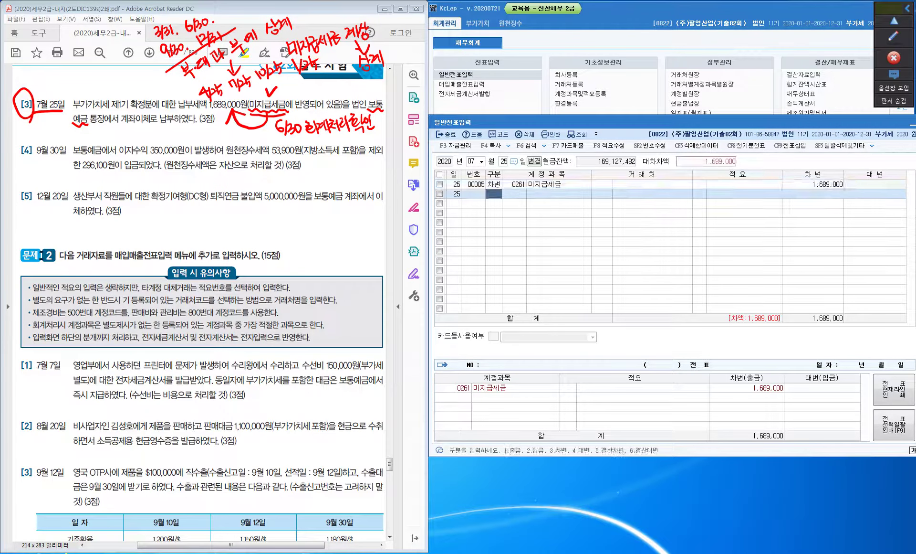
Add a balancing credit line of 1,689,000 for account 0103 보통예금 to the July 25 voucher
text(4)
key(Return)
text(103)
key(Return)
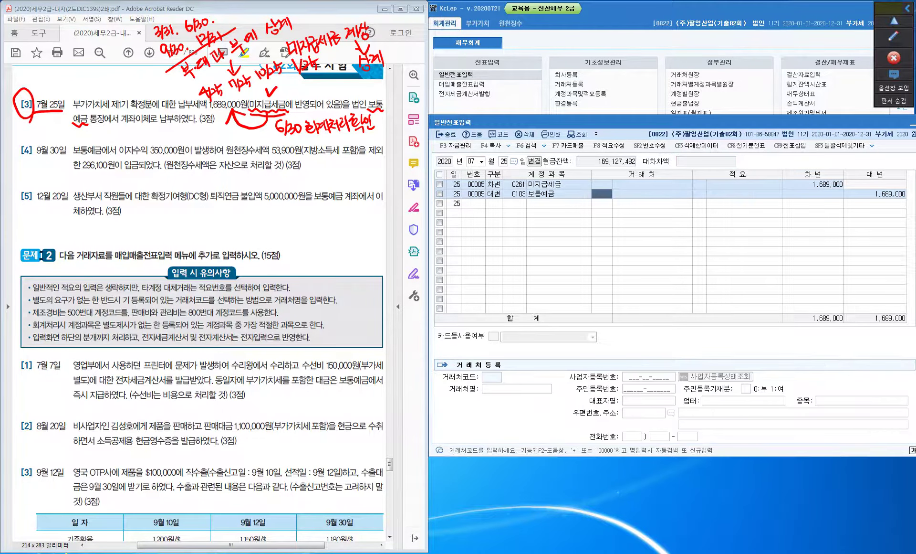
key(Return)
key(Return)
key(Return)
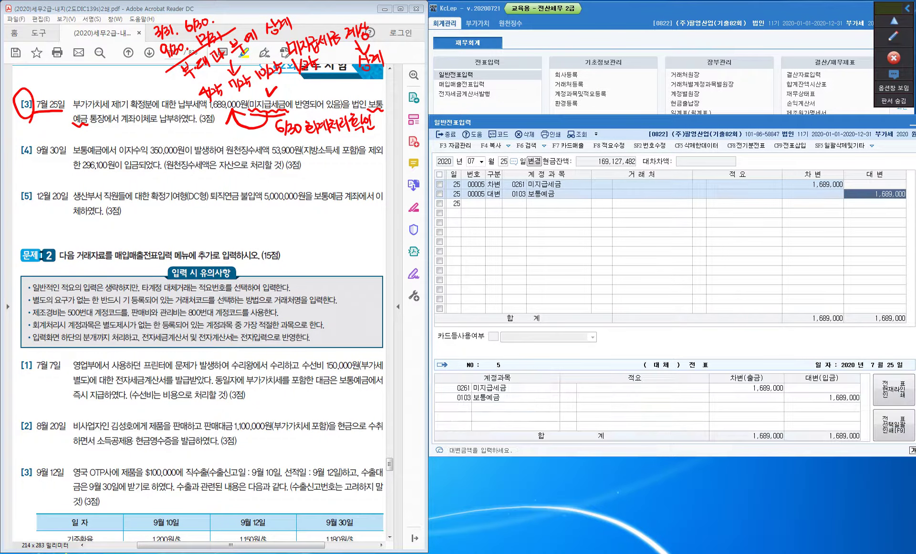
key(Return)
click(494, 193)
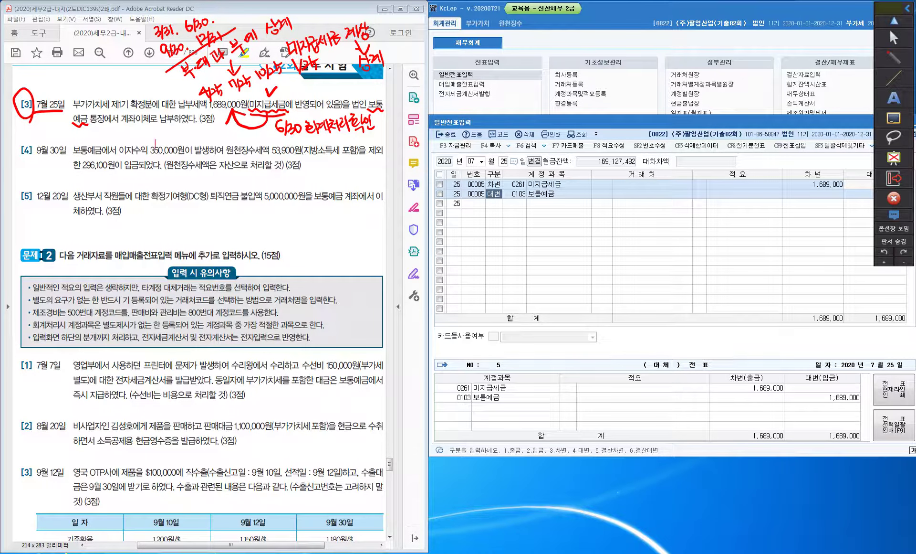
Underline 이자수익 350,000원 in question 4 with a wavy line and write (대) above it
drag(156, 147, 161, 165)
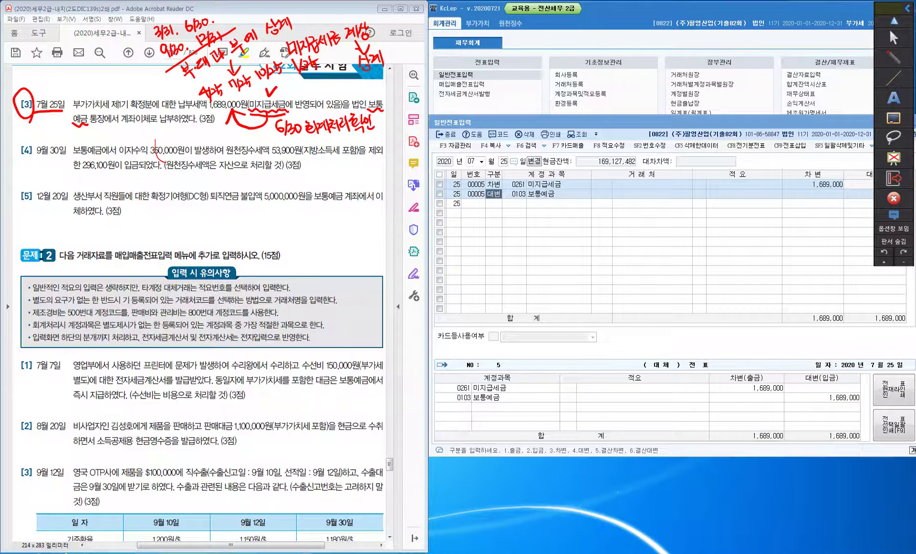
drag(118, 155, 189, 154)
drag(131, 133, 131, 139)
drag(134, 131, 137, 135)
mouse_move(138, 130)
mouse_down()
mouse_move(138, 142)
mouse_move(124, 143)
mouse_up()
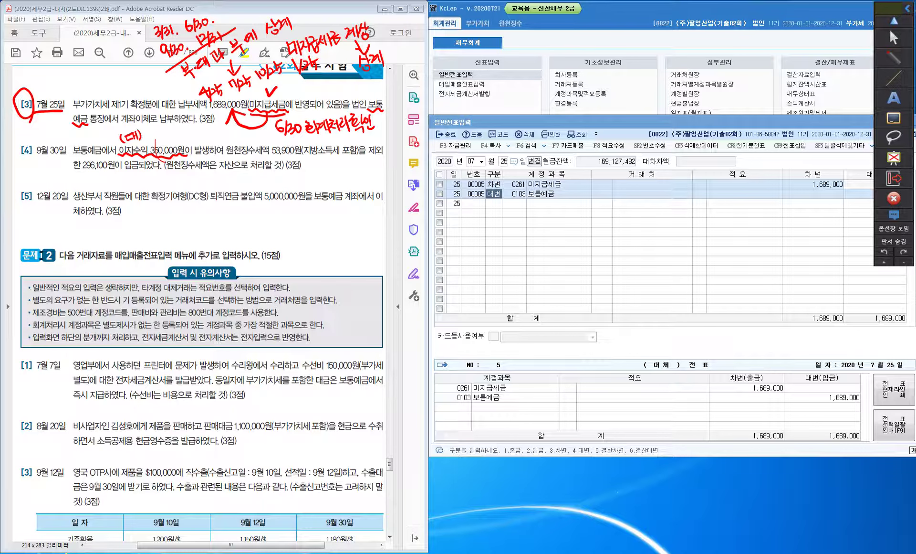
Underline 원천징수세액 53,900원, link the 296,100원 deposit to 보통예금 with an arrow, and mark 자산 with the note 선납세금
drag(226, 157, 302, 157)
mouse_move(98, 166)
mouse_down()
mouse_move(61, 165)
mouse_move(79, 131)
mouse_move(87, 143)
mouse_move(95, 136)
mouse_up()
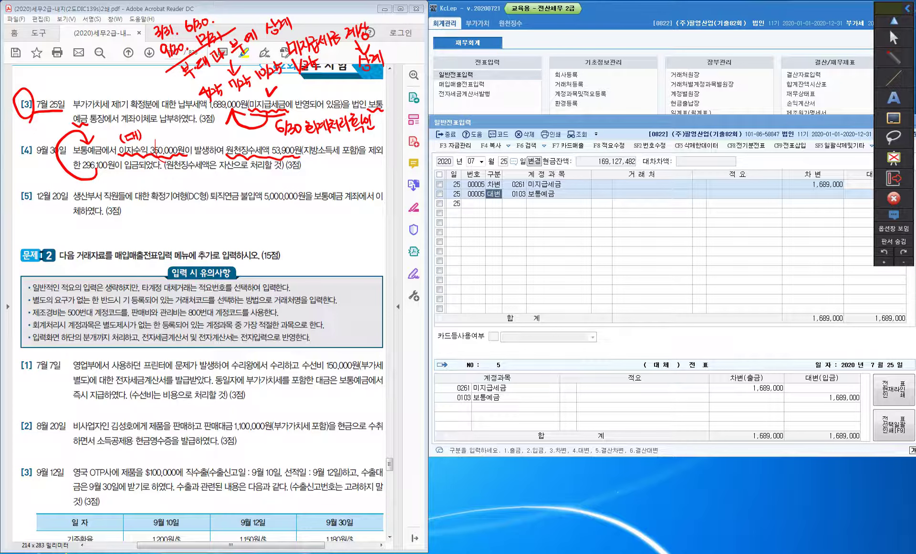
mouse_move(234, 178)
mouse_down()
mouse_move(214, 160)
mouse_move(235, 163)
mouse_move(233, 176)
mouse_move(265, 166)
mouse_move(276, 180)
mouse_up()
mouse_move(282, 176)
mouse_down()
mouse_move(284, 187)
mouse_move(324, 182)
mouse_up()
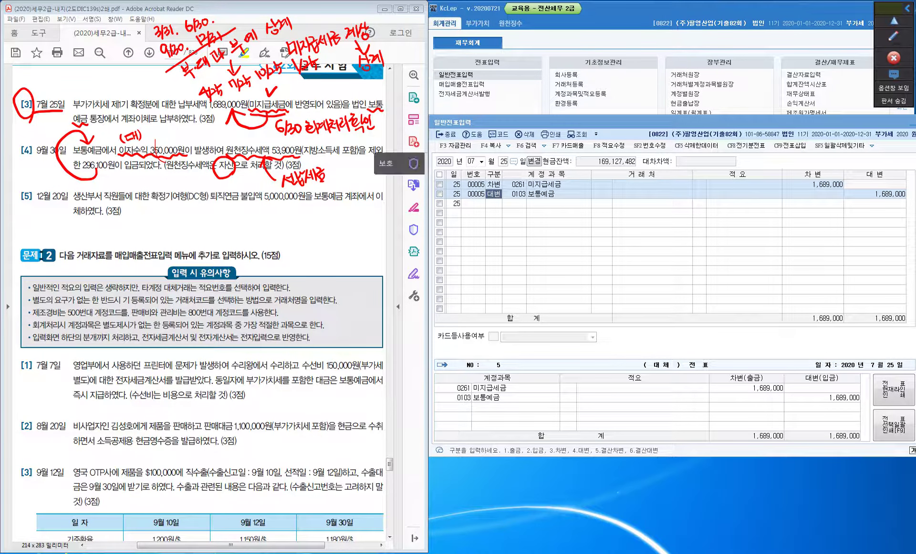
Display the general vouchers for month 09, day 30
click(479, 161)
click(482, 161)
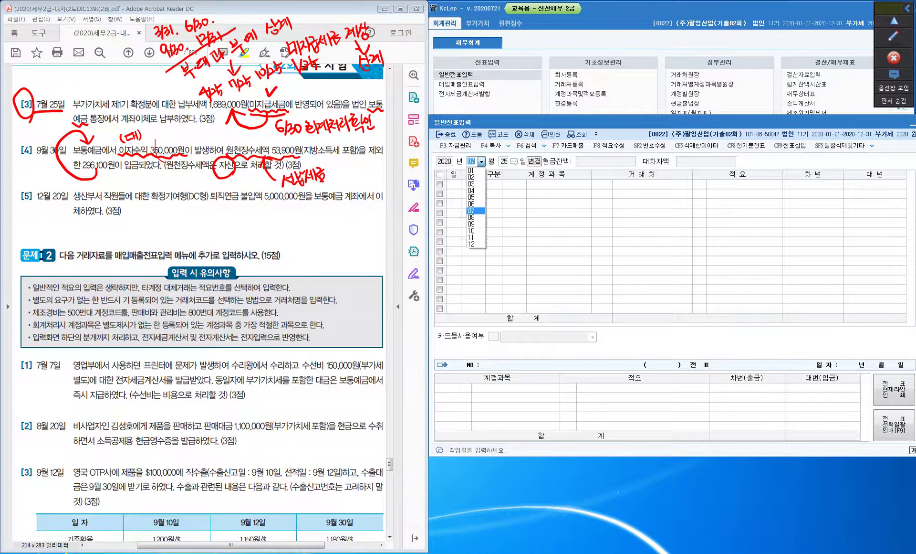
click(475, 224)
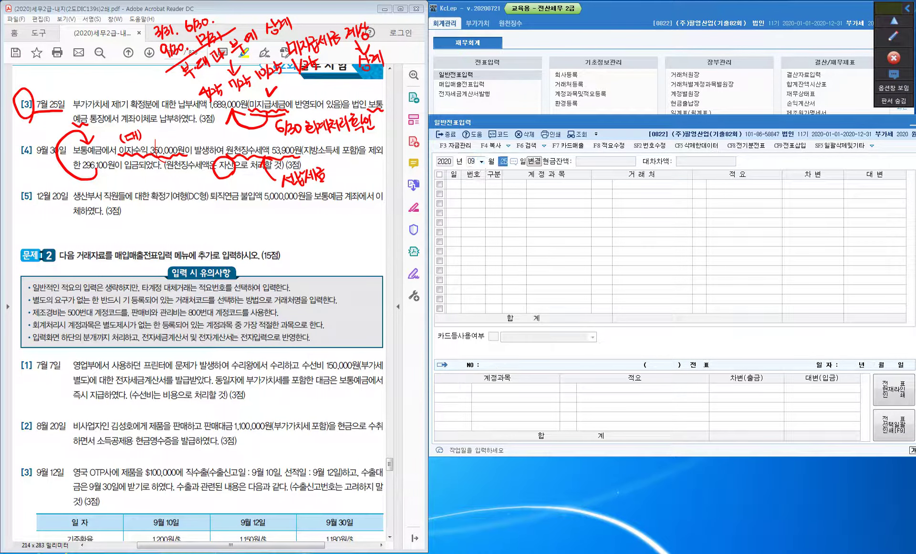
text(30)
key(Return)
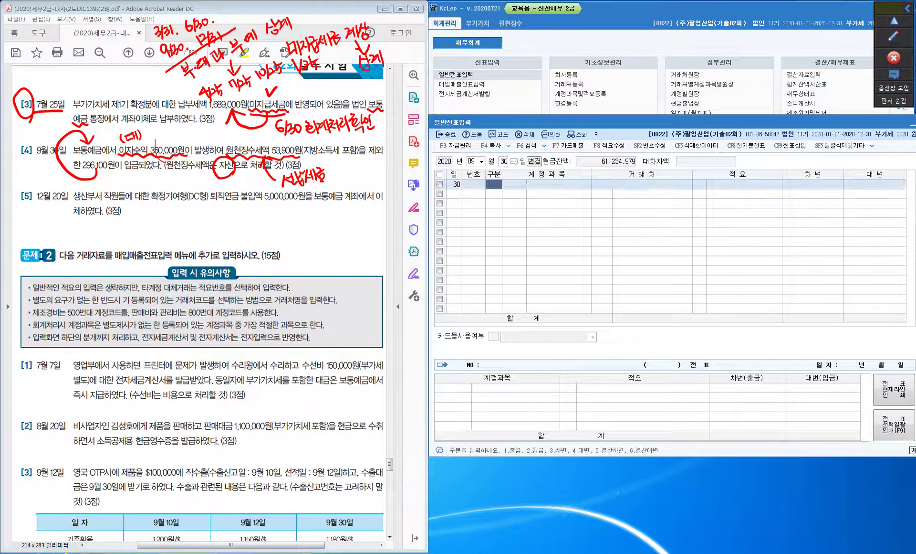
Enter a credit line for account 0901 이자수익 with the amount 350,000
text(4)
key(Return)
text(이자수)
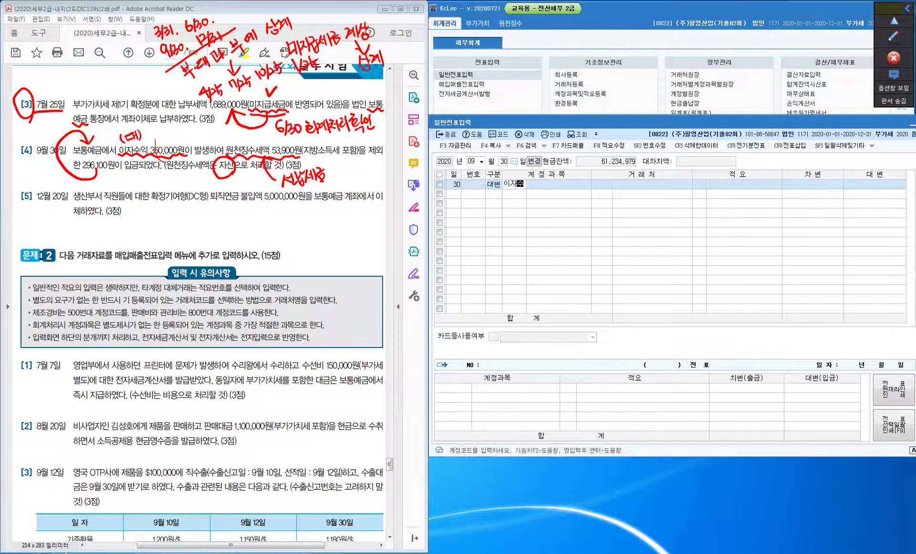
key(Return)
key(Return)
key(Return)
key(Return)
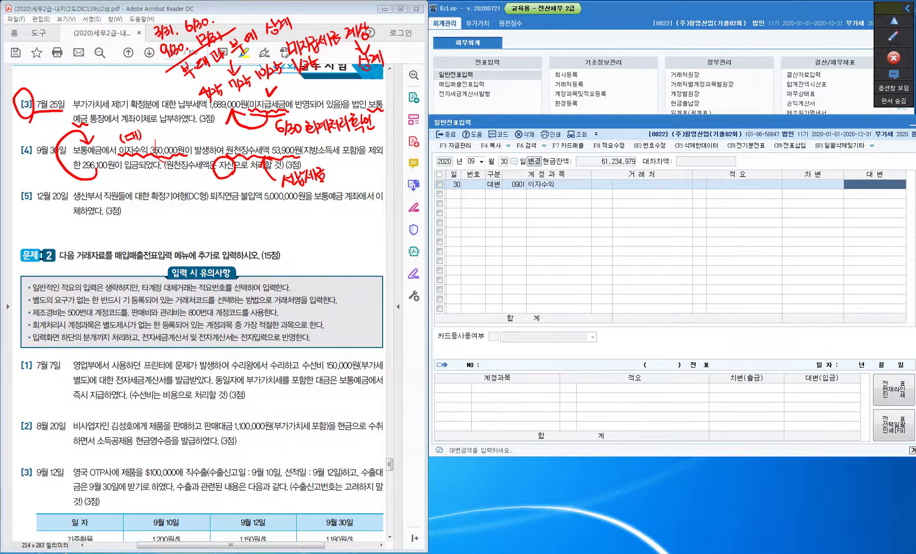
text(3500000)
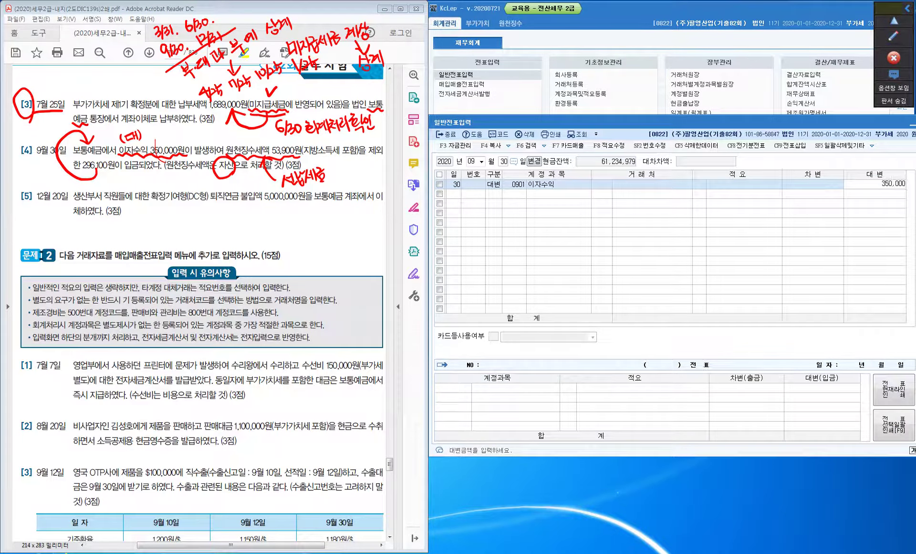
key(Return)
Add a debit line for account 0136 선납세금 with the amount 53,900
text(3)
key(Return)
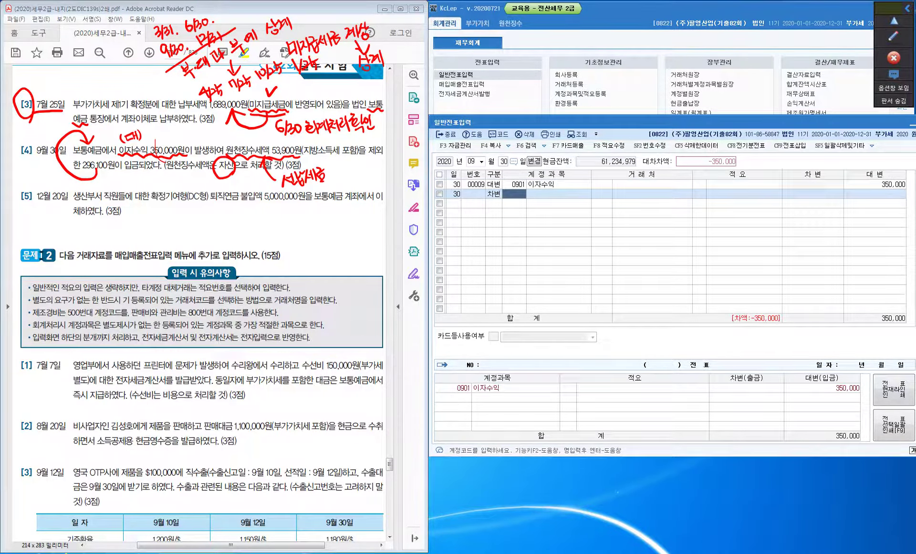
text(136)
key(Return)
key(Return)
key(Return)
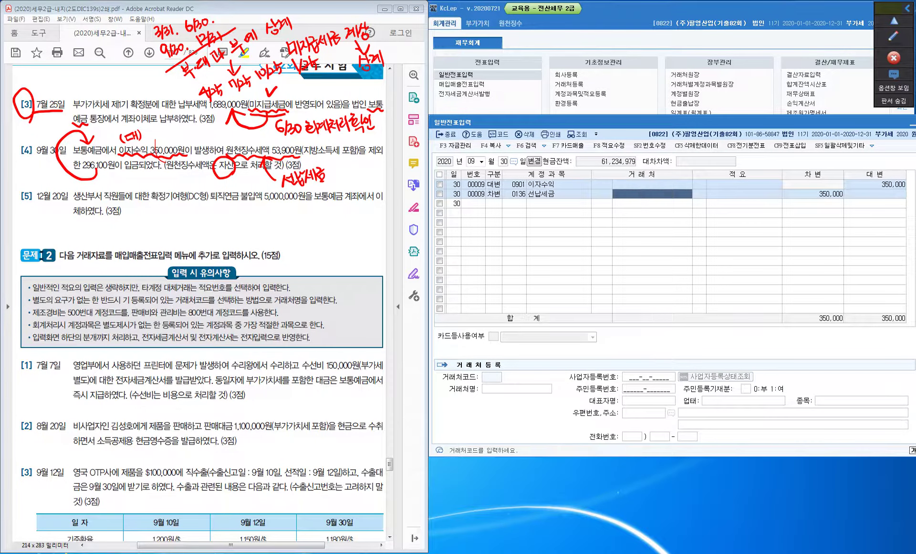
text(53900)
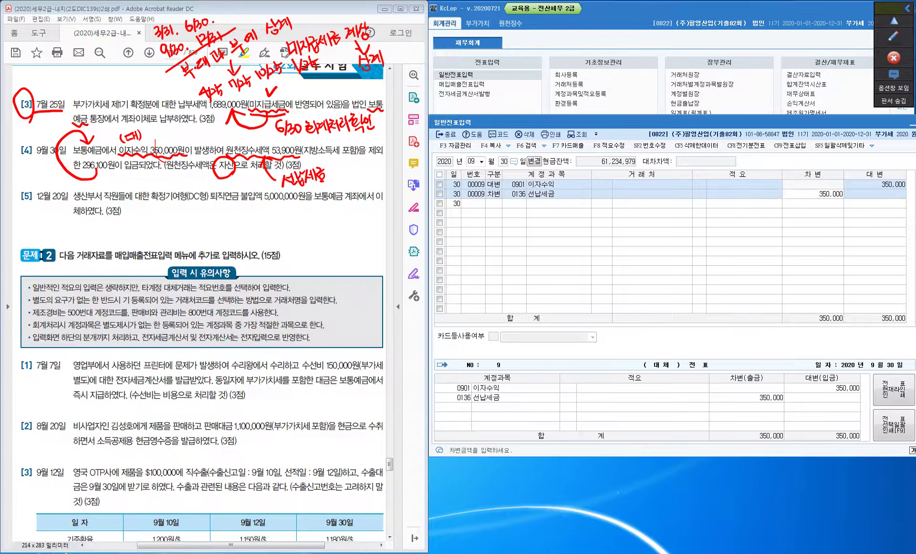
key(Return)
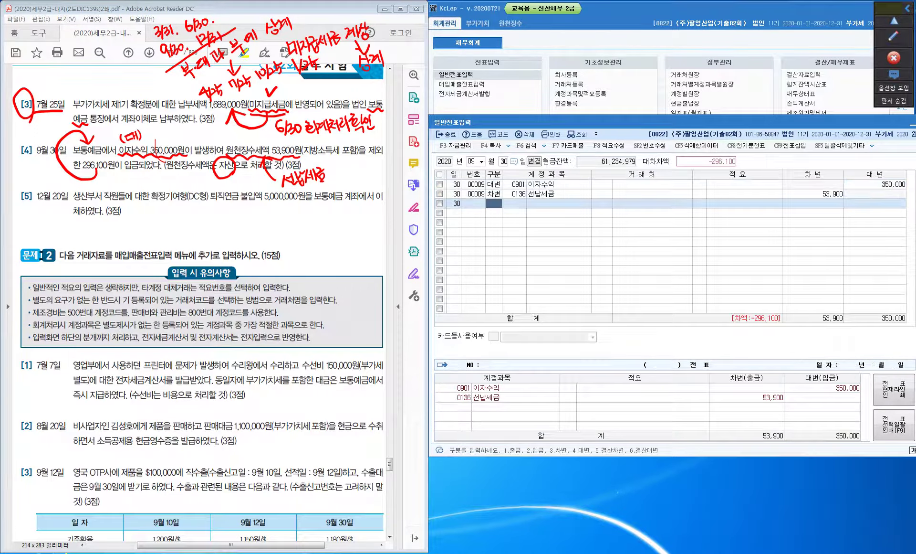
Complete the September 30 voucher with a debit line of 296,100 for account 0103 보통예금
text(3103)
key(Return)
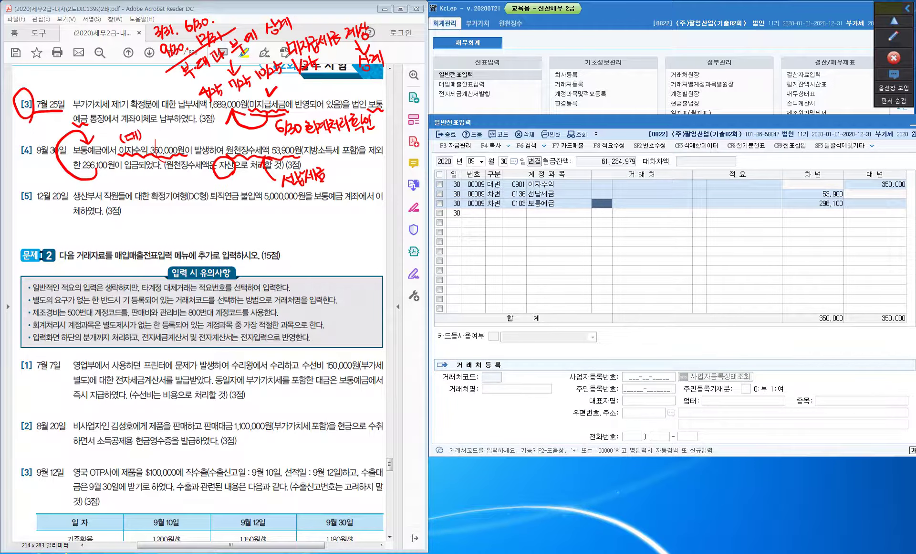
key(Return)
key(Return)
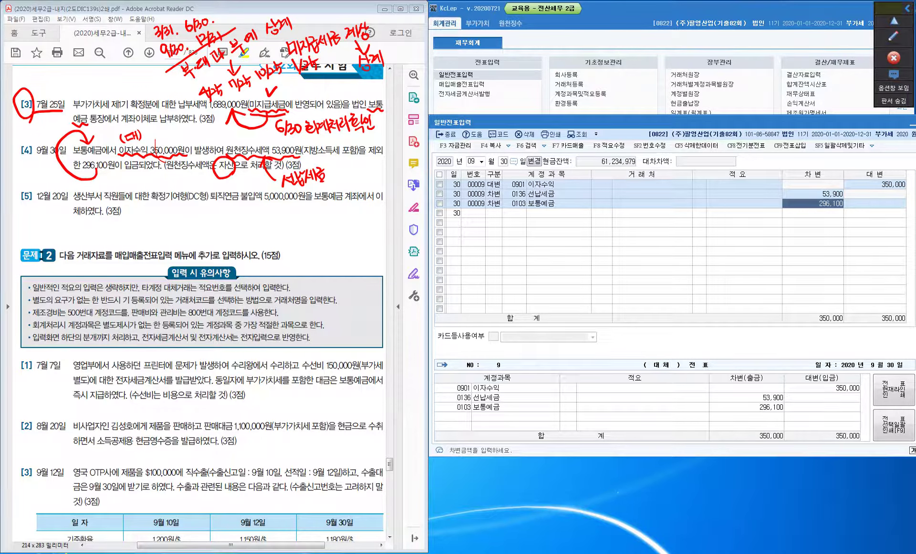
key(Return)
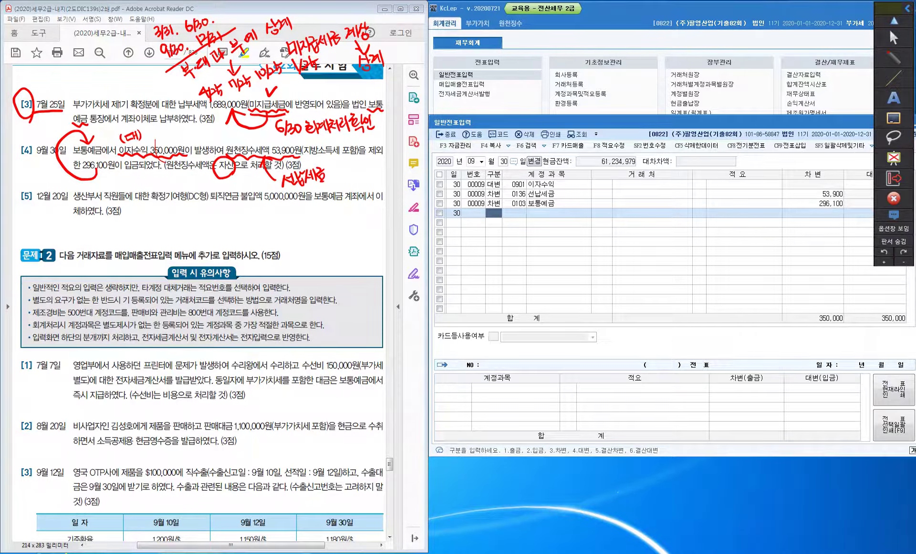
Tick 확정기여형 and put quote marks around 보통예금 in question 5, and write DC and DB beneath the text
drag(175, 182, 180, 188)
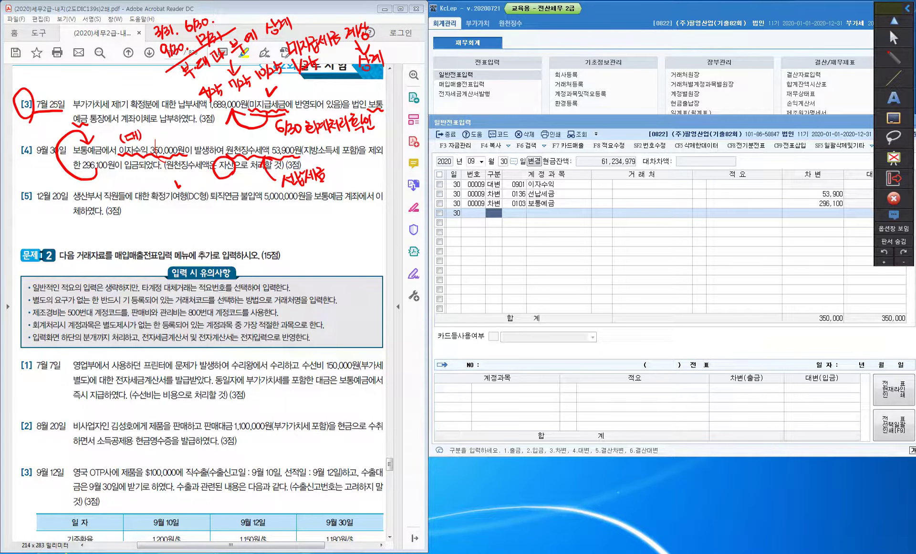
mouse_move(308, 188)
mouse_down()
mouse_move(317, 199)
mouse_move(343, 195)
mouse_up()
mouse_move(134, 204)
mouse_down()
mouse_move(135, 224)
mouse_move(149, 221)
mouse_move(137, 242)
mouse_move(145, 235)
mouse_move(146, 243)
mouse_up()
drag(147, 229, 147, 244)
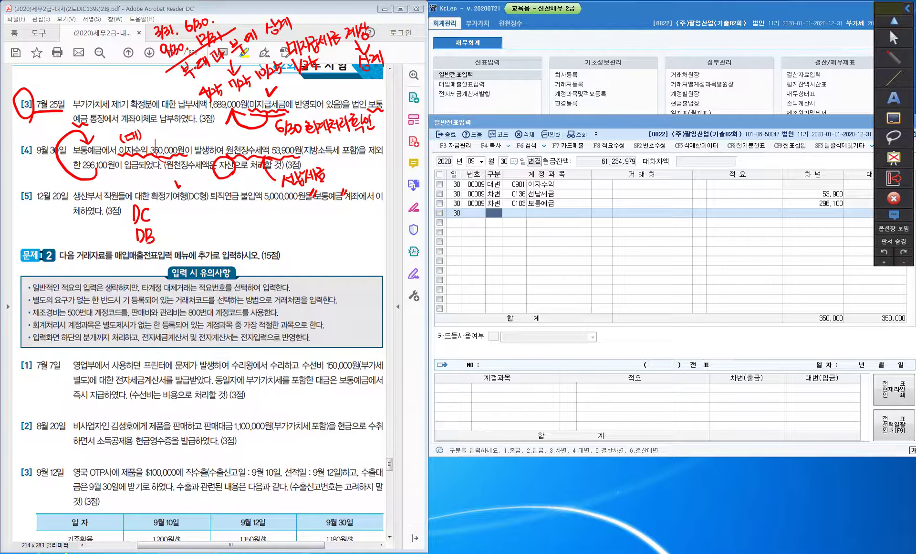
Underline 불입액 in question 5 and write : 퇴직급여 beside the DC note
drag(241, 201, 264, 202)
click(156, 216)
click(156, 220)
drag(166, 208, 173, 212)
drag(165, 215, 178, 221)
mouse_move(179, 206)
mouse_down()
mouse_move(178, 222)
mouse_move(187, 207)
mouse_up()
drag(185, 209, 186, 219)
drag(184, 216, 205, 221)
drag(204, 208, 208, 221)
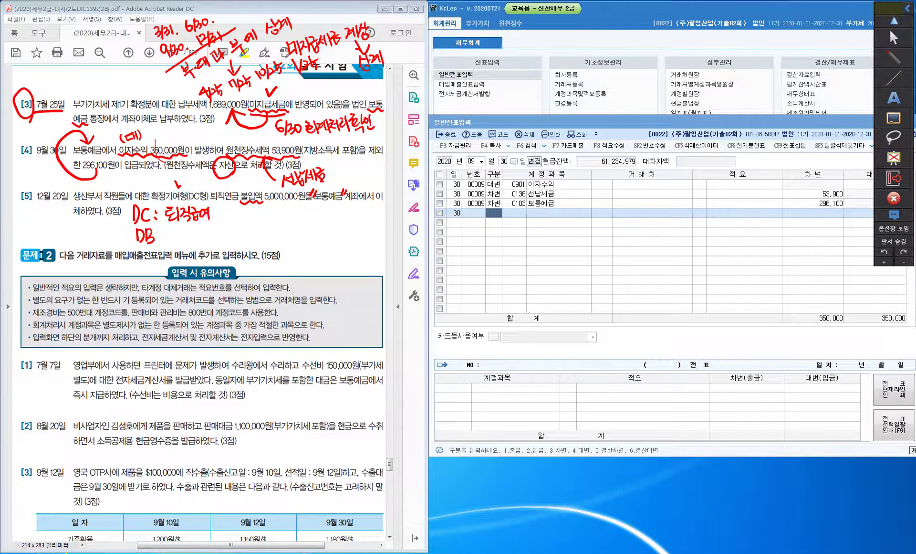
Write : 퇴직연금운용자산 beside the DB note
drag(169, 231, 177, 231)
drag(170, 234, 179, 239)
mouse_move(184, 231)
mouse_down()
mouse_move(184, 248)
mouse_move(190, 231)
mouse_up()
mouse_move(189, 233)
mouse_down()
mouse_move(184, 244)
mouse_move(193, 241)
mouse_up()
mouse_move(188, 241)
mouse_down()
mouse_move(194, 249)
mouse_move(226, 234)
mouse_move(224, 245)
mouse_move(259, 246)
mouse_up()
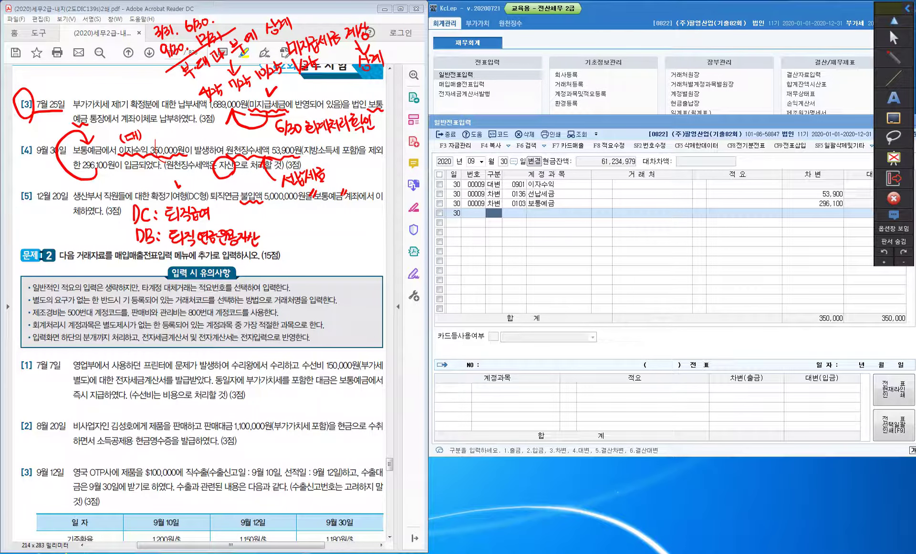
Underline DC형 and 생산부서 in question 5, write (비용) beside 퇴직급여, and add an arrow with (제) beneath the amount
drag(189, 201, 205, 202)
drag(216, 206, 237, 222)
drag(237, 206, 238, 225)
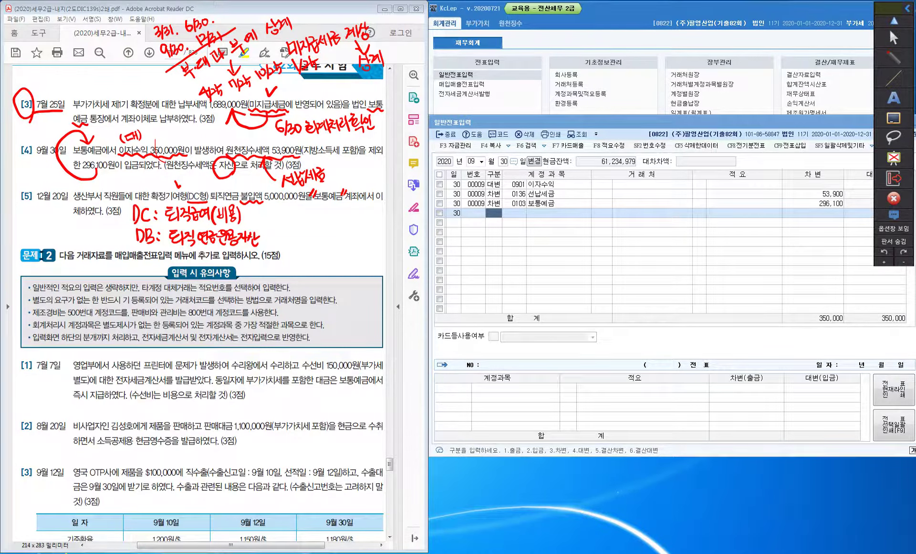
drag(71, 207, 104, 198)
mouse_move(282, 218)
mouse_down()
mouse_move(280, 200)
mouse_move(281, 233)
mouse_move(302, 230)
mouse_up()
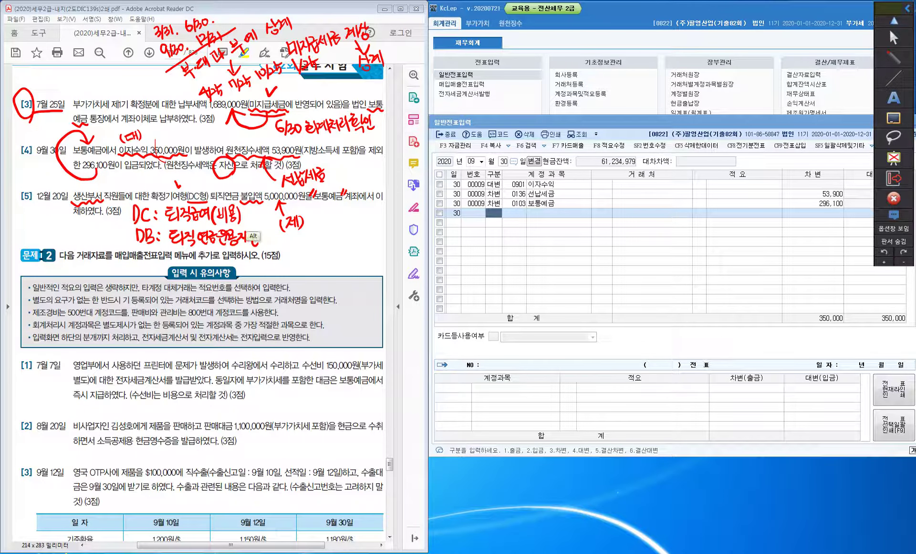
click(889, 28)
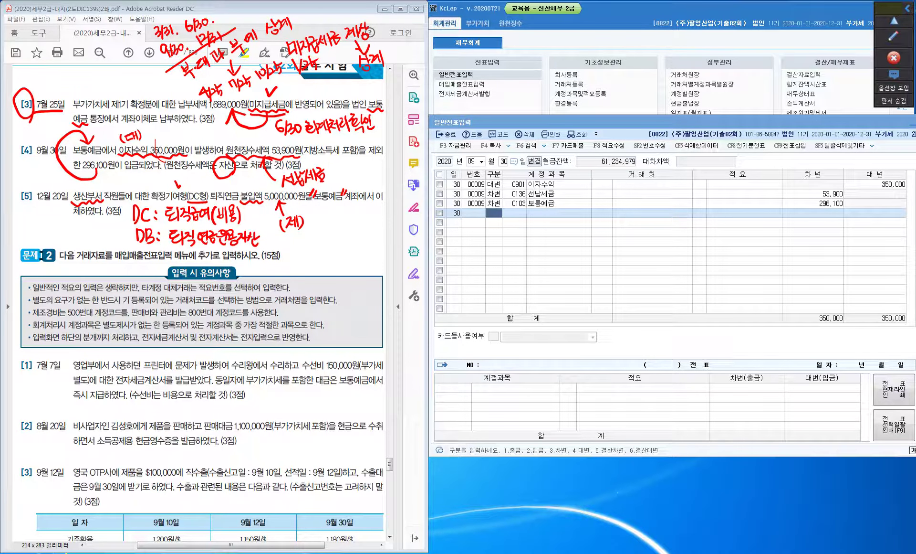
Set the general voucher date to December 20
click(481, 162)
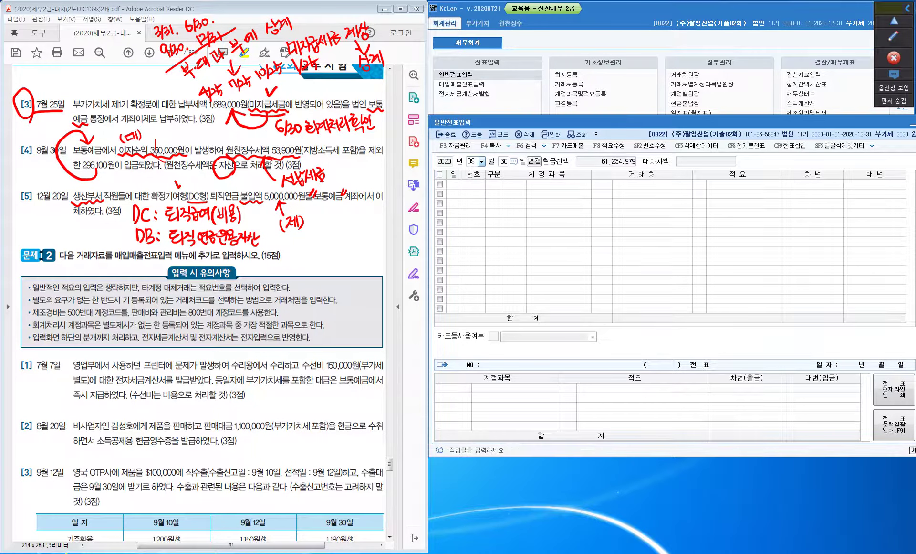
key(Return)
text(3)
text(0)
key(Return)
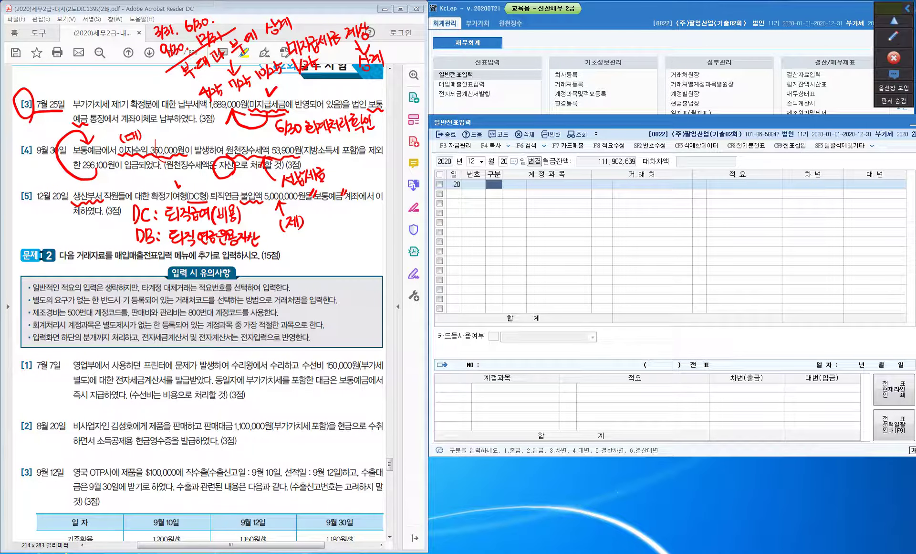
Enter a debit line of 5,000,000 for the manufacturing-cost account 0508 퇴직급여 in the December 20 voucher
text(3)
key(Return)
text(퇴직)
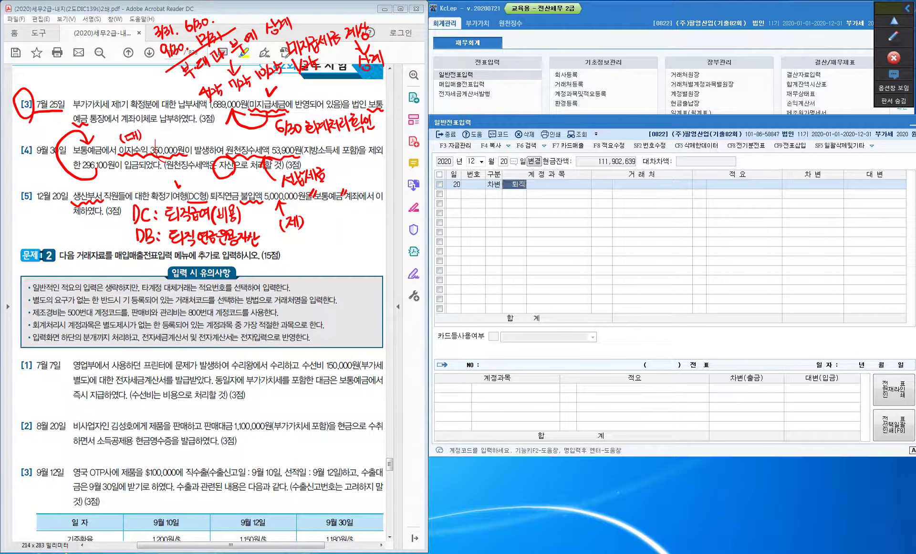
key(Return)
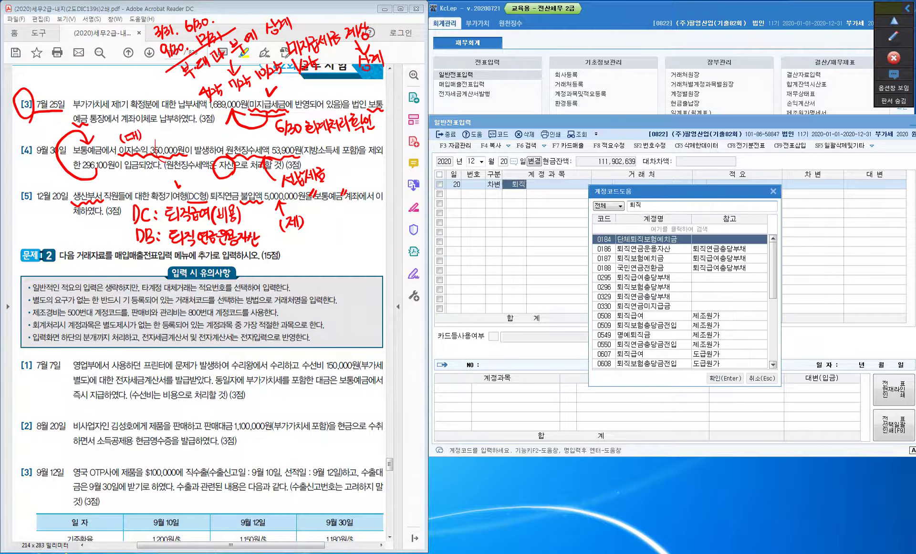
text(급)
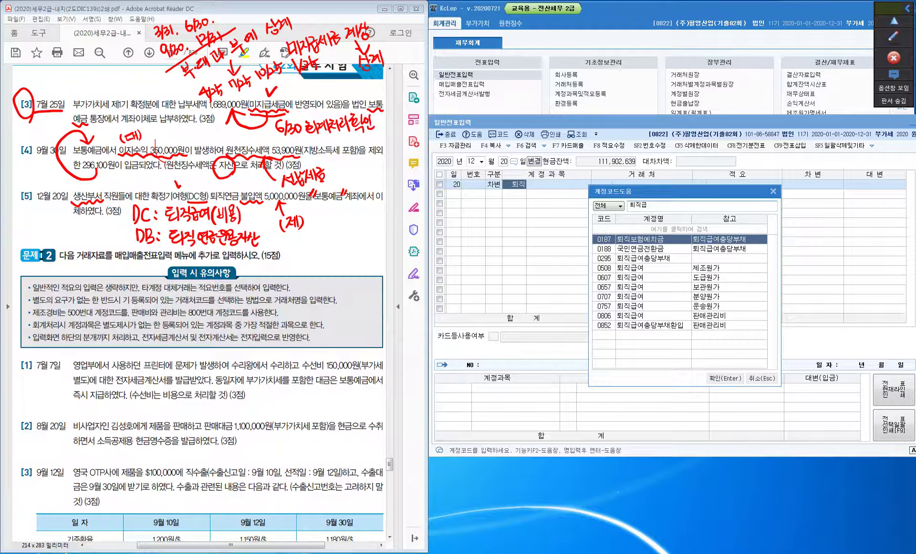
click(607, 268)
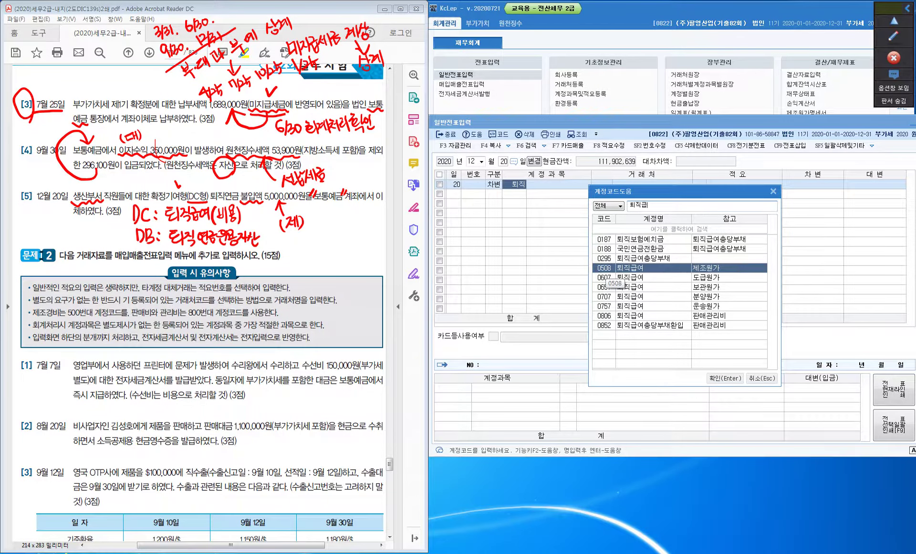
key(Return)
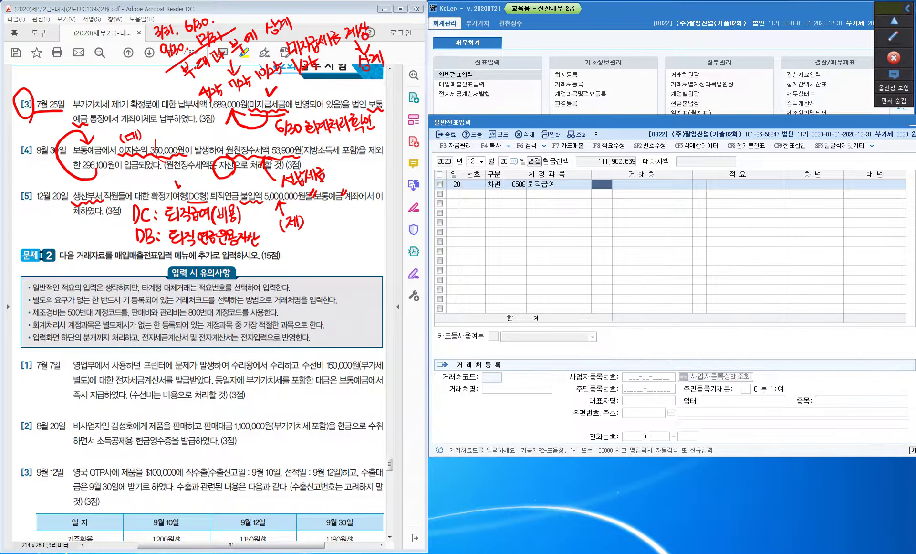
key(Return)
key(Return)
text(5000000)
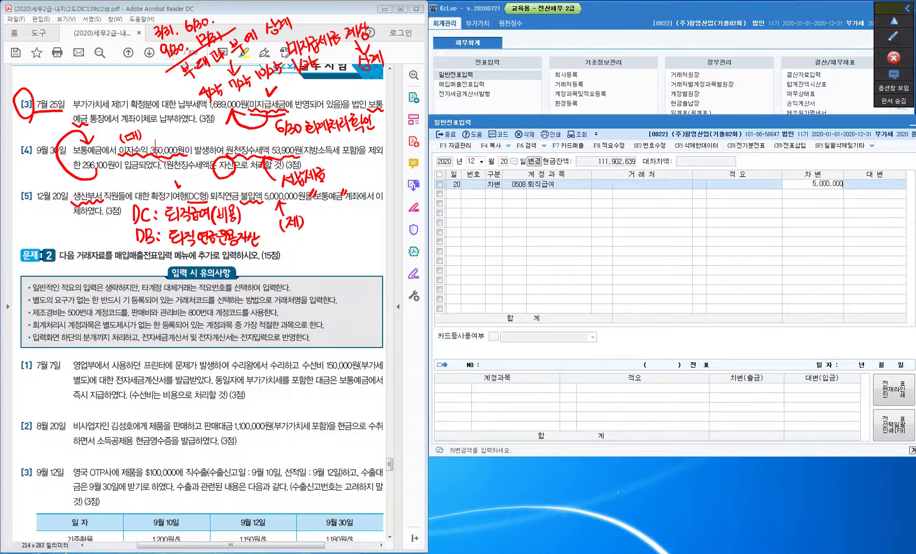
key(Return)
Complete the December 20 voucher with a credit line of 5,000,000 for account 0103 보통예금
text(4)
key(Return)
text(103)
key(Return)
key(Return)
key(Return)
key(Return)
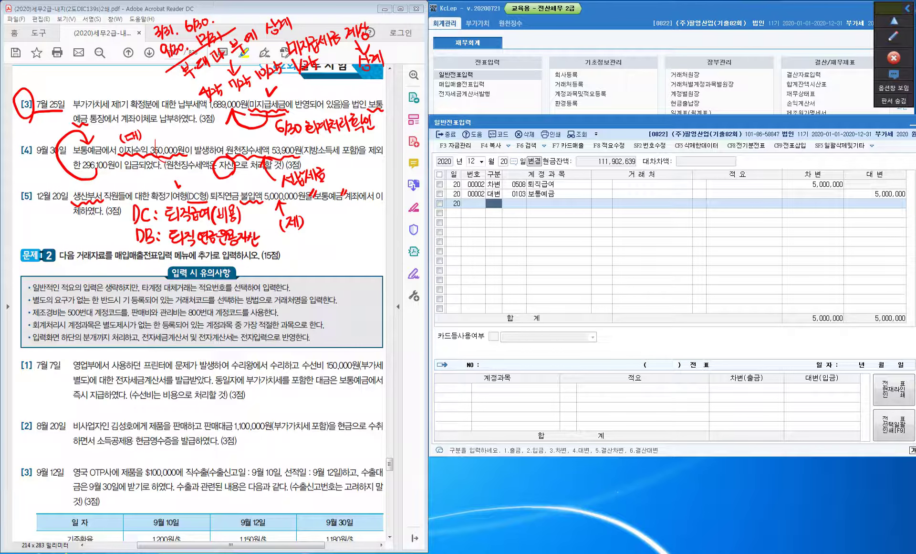
Close the general voucher entry window and clear the handwritten marks from the PDF page
key(Escape)
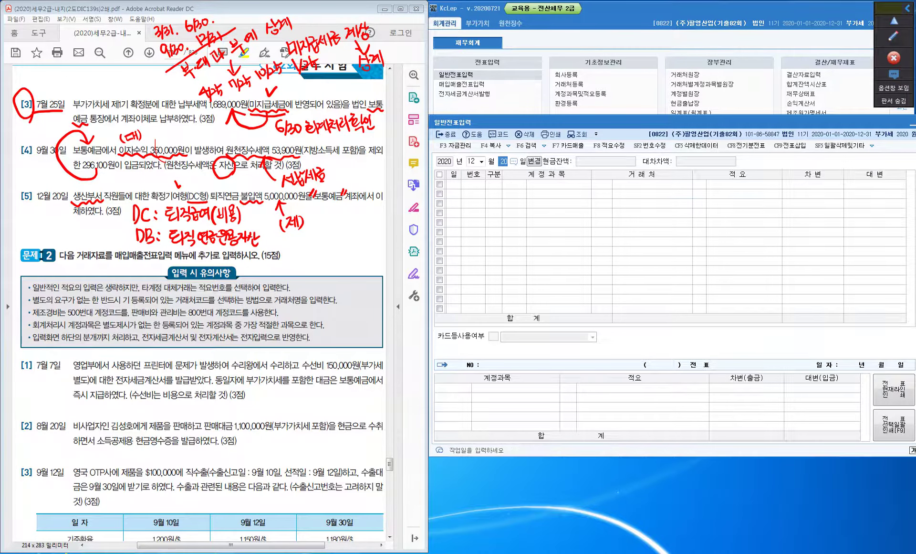
key(Escape)
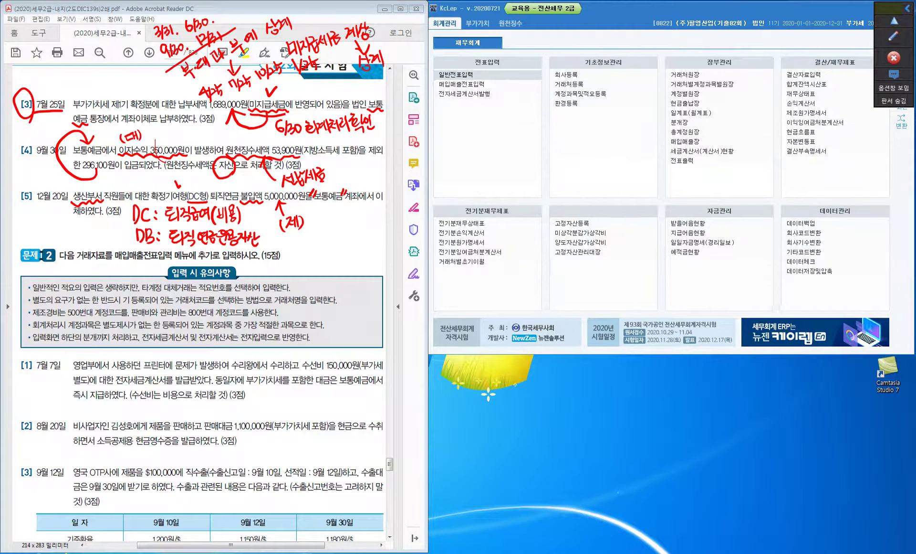
key(Escape)
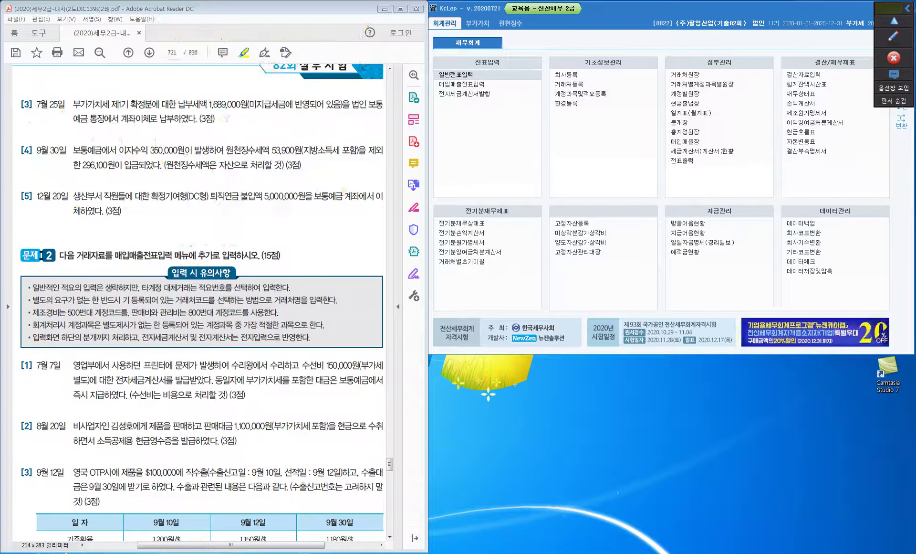
Highlight 타계정 대체거래는 적요번호를, 기 등록되어 있는 거래처코드를, 500번대, 800번대 and 전자입력으로 반영한다 in 문제 2's input notes
scroll(199, 301, down, 5)
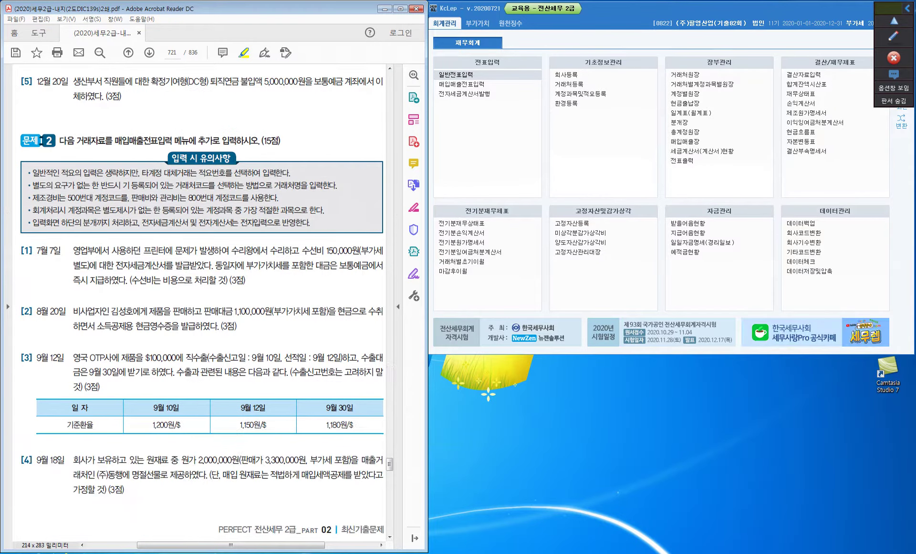
scroll(200, 535, down, 2)
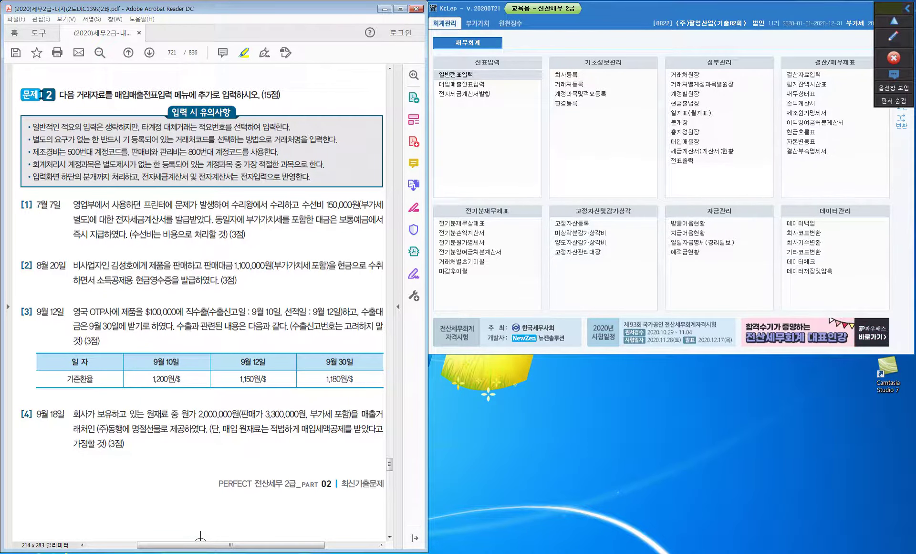
drag(142, 127, 233, 127)
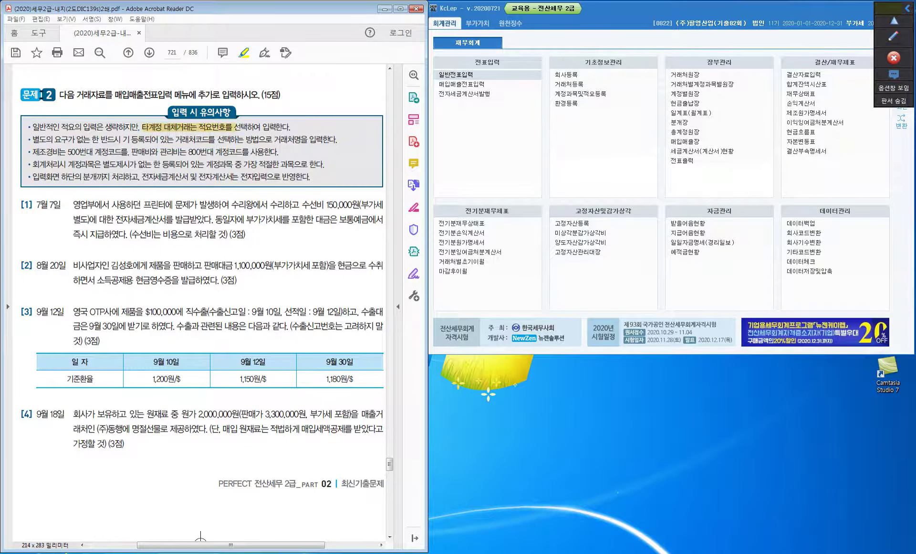
drag(124, 139, 217, 140)
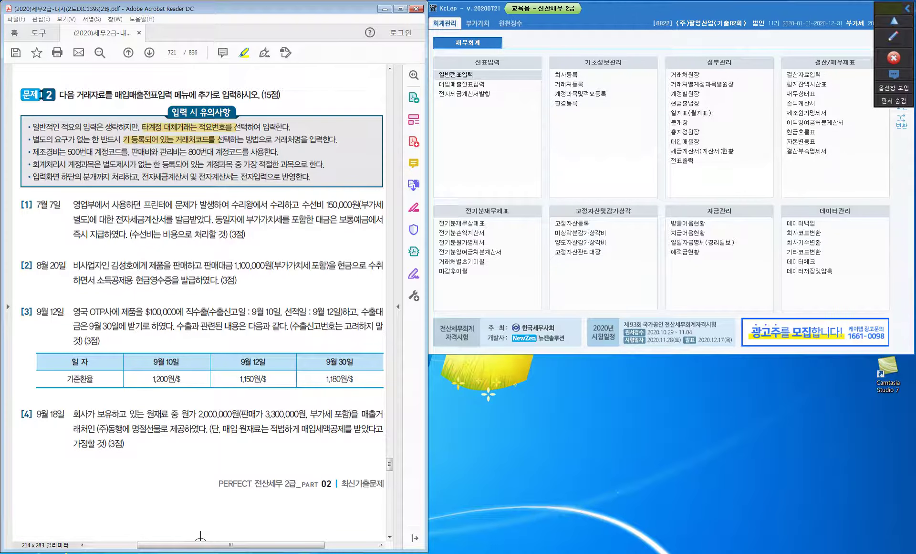
drag(68, 152, 87, 152)
drag(188, 152, 215, 152)
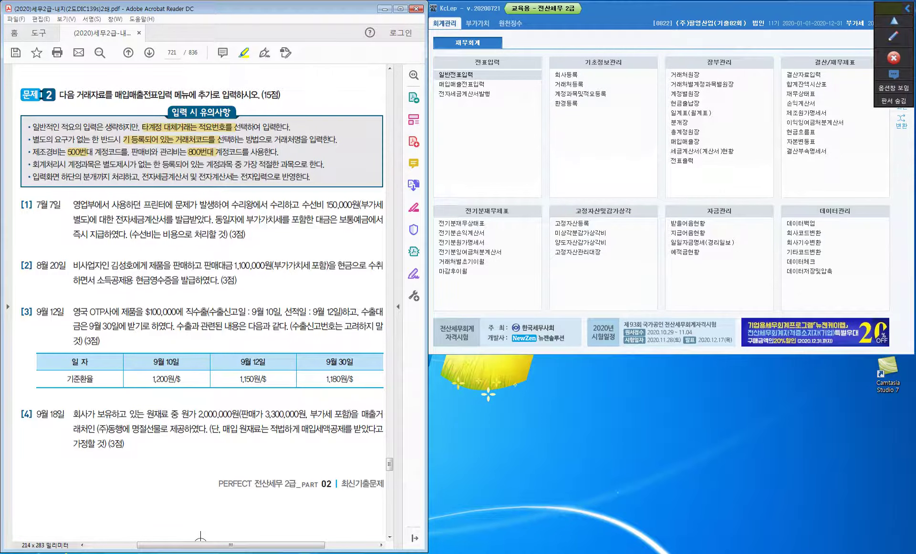
drag(241, 177, 312, 177)
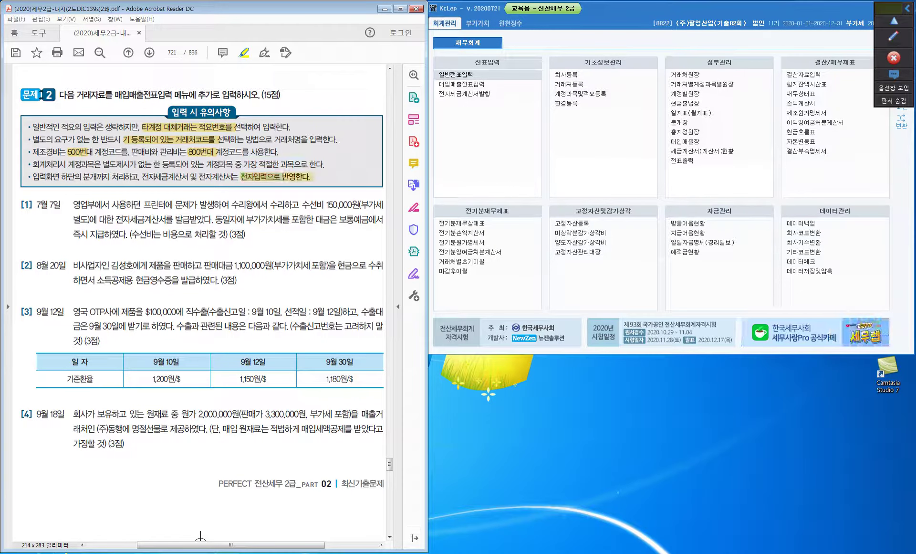
Open 매입매출전표입력 and place its window beside the PDF so that the questions stay readable
click(478, 84)
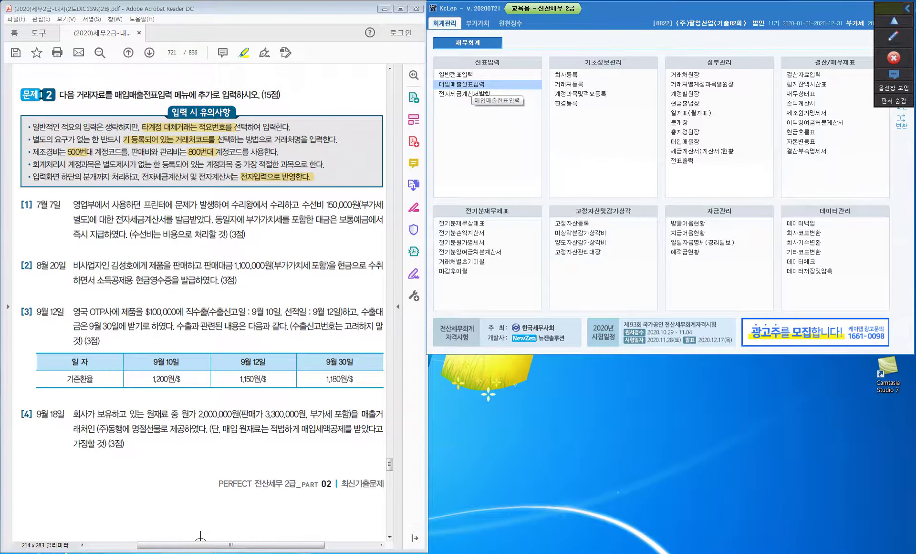
click(472, 84)
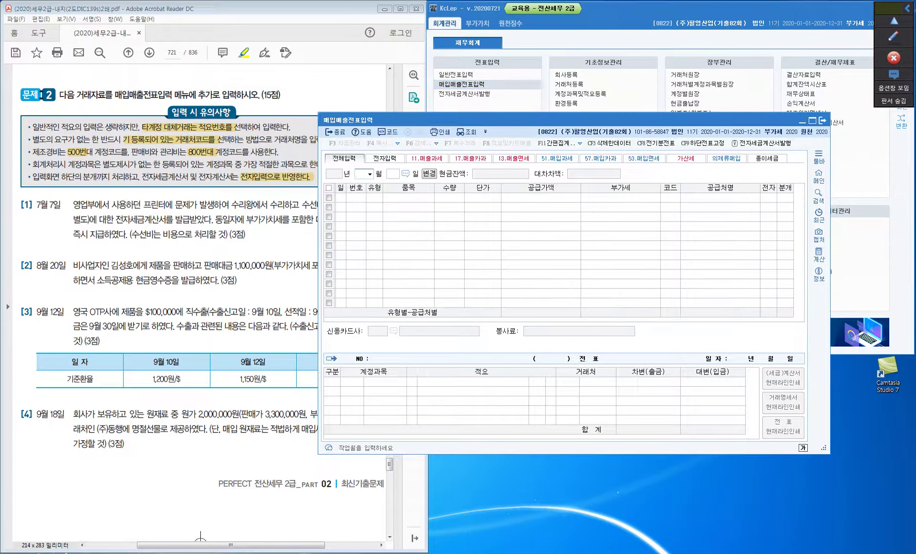
drag(430, 119, 534, 134)
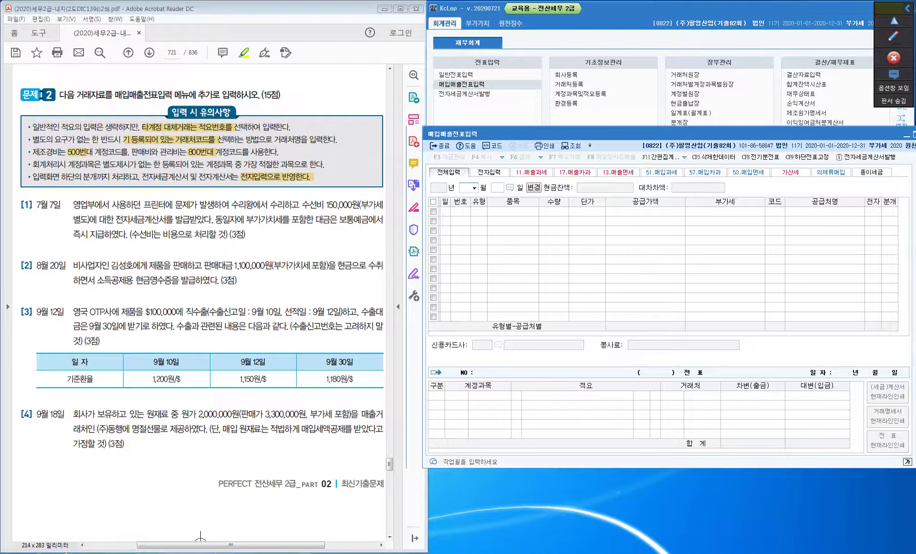
drag(534, 134, 533, 114)
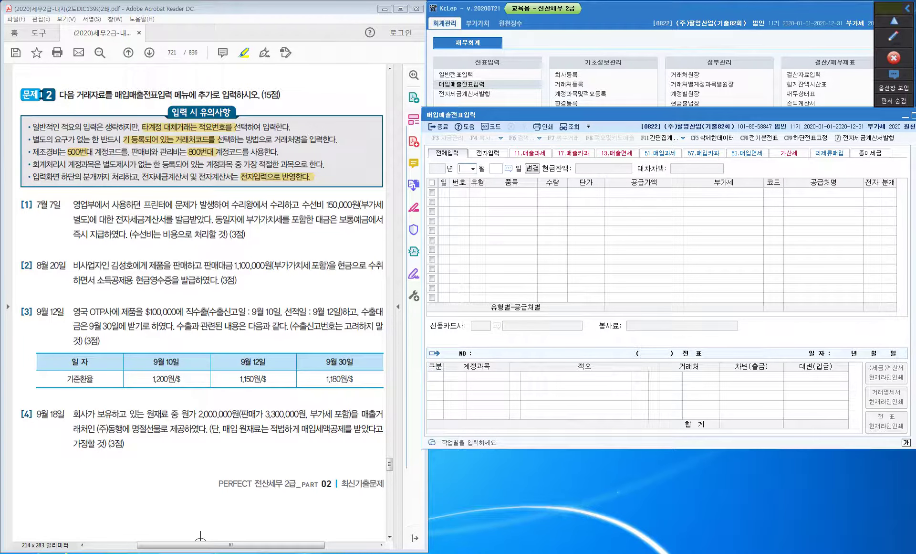
drag(532, 115, 538, 114)
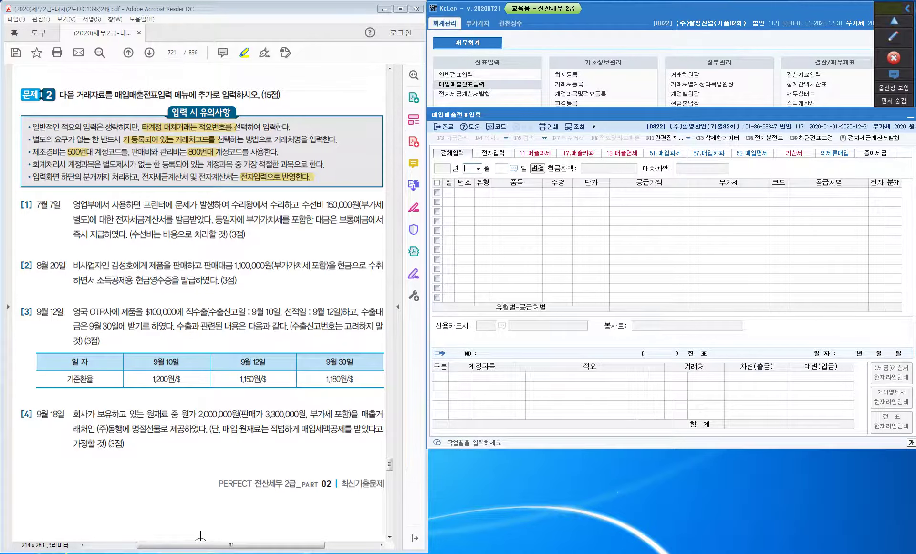
In 문제 2 question 1, tick 수리왕 and 수선비, mark 전자세금계산서 and 발급받았다, and write 51.과세 under the date
click(890, 28)
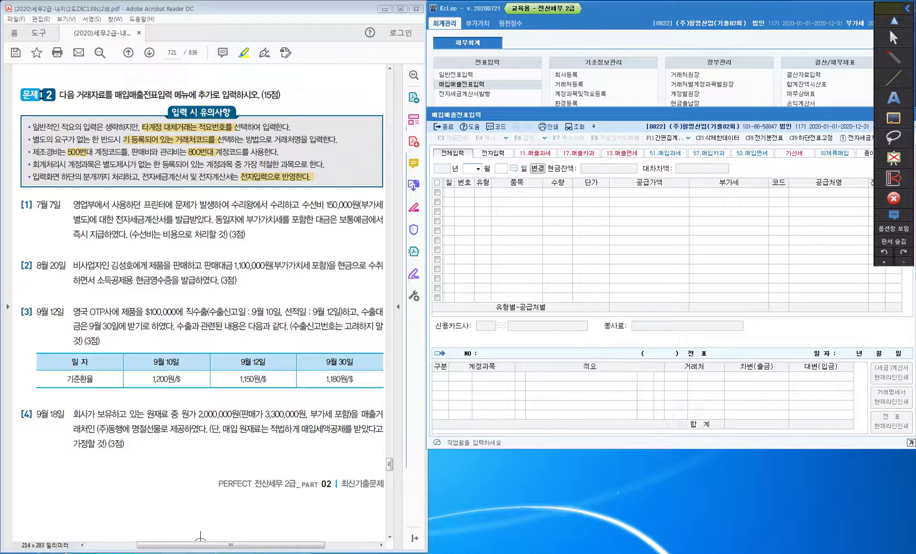
drag(240, 196, 248, 193)
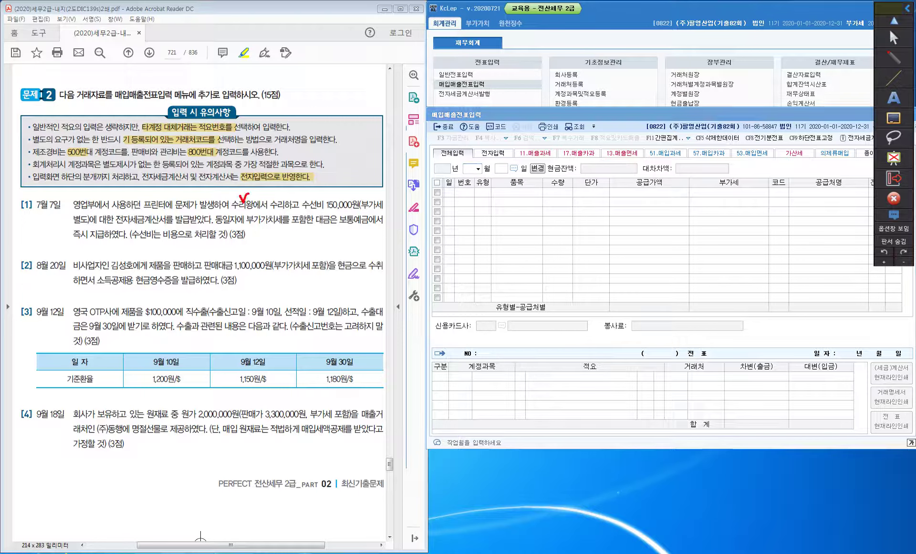
drag(310, 194, 318, 190)
drag(116, 212, 112, 218)
drag(191, 225, 211, 217)
drag(36, 219, 43, 218)
mouse_move(41, 216)
mouse_down()
mouse_move(47, 227)
mouse_move(64, 220)
mouse_up()
drag(67, 207, 67, 223)
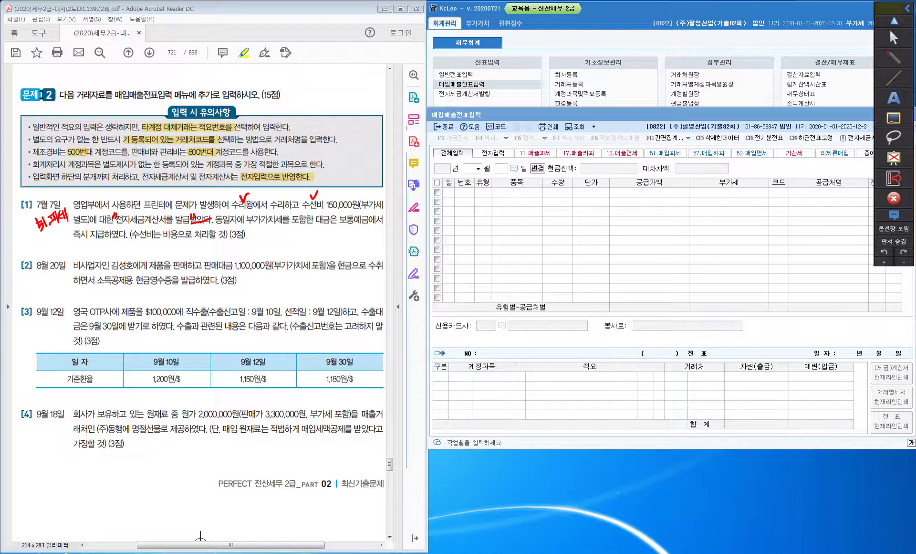
Underline 보통예금, tick 영업부, and write (판) with an arrow beneath 수선비 in 문제 2 question 1
drag(340, 225, 373, 225)
mouse_move(79, 196)
mouse_down()
mouse_move(85, 203)
mouse_move(88, 191)
mouse_up()
mouse_move(145, 240)
mouse_down()
mouse_move(149, 247)
mouse_move(139, 247)
mouse_move(153, 238)
mouse_move(148, 255)
mouse_move(169, 256)
mouse_up()
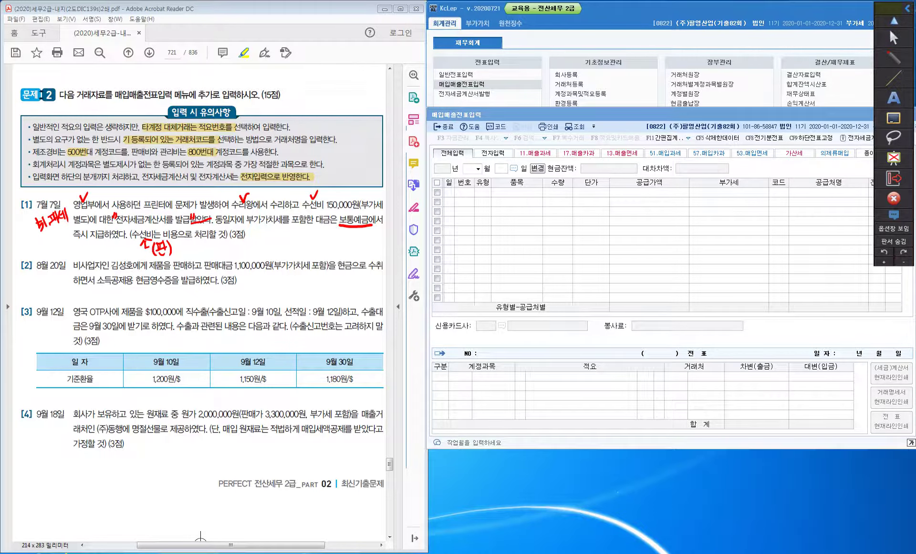
click(889, 28)
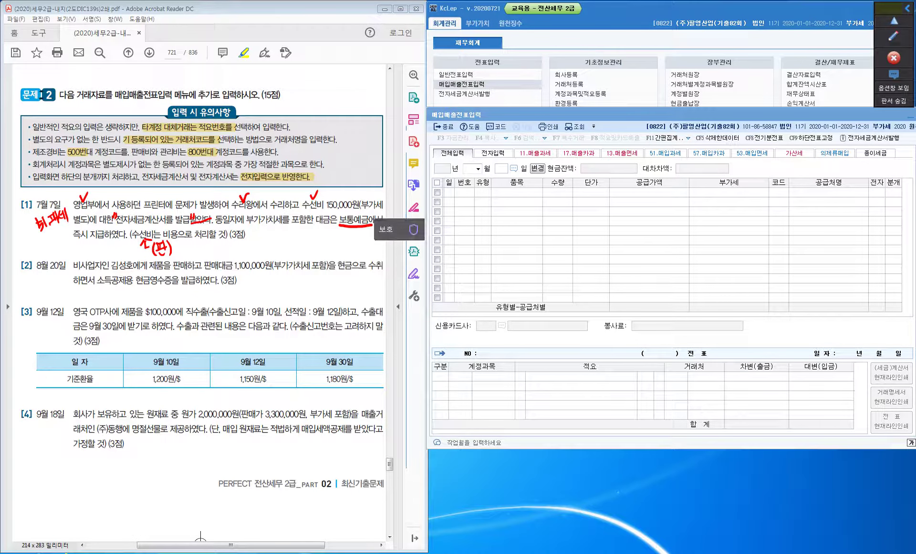
Set the purchase and sales voucher date to July 7, 2020
click(477, 169)
text(07)
key(Return)
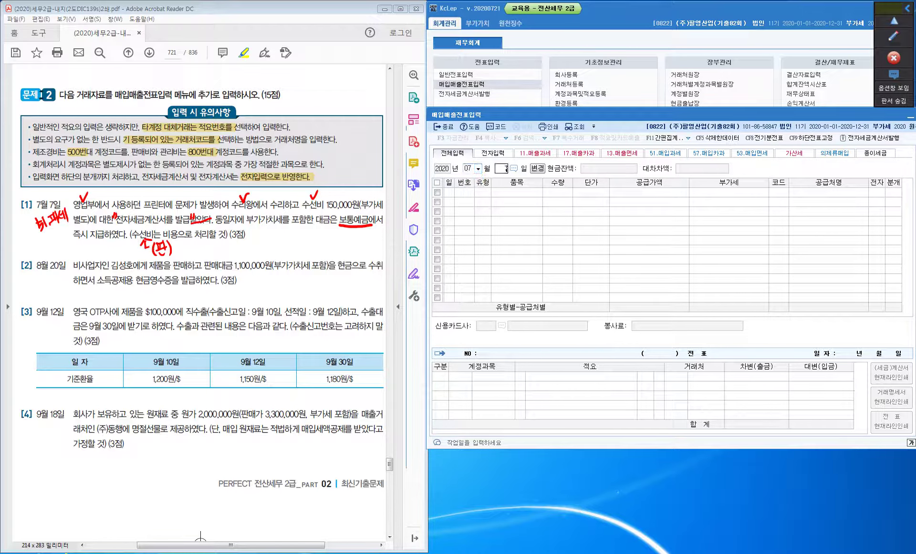
key(Return)
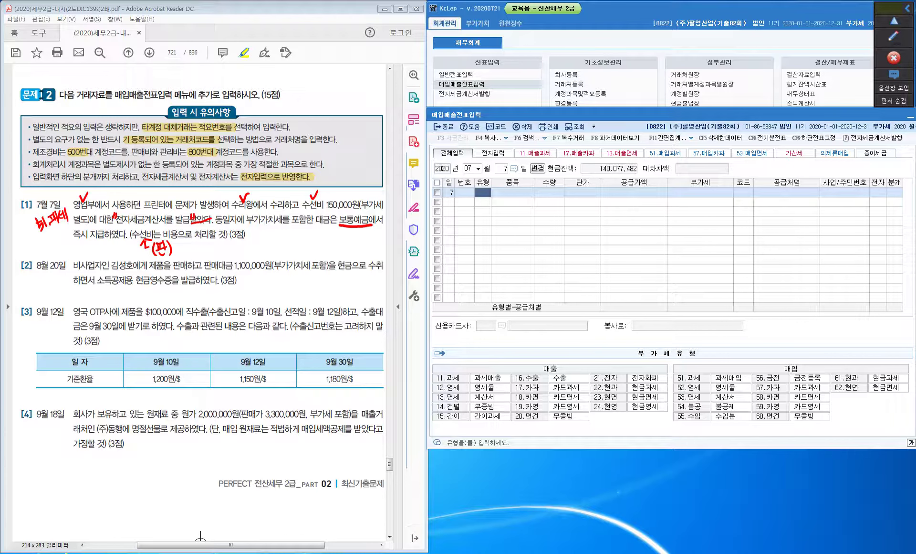
Start a 51.과세 purchase line for item 수선비 with a supply value of 150,000 and its automatic VAT
text(51)
key(Return)
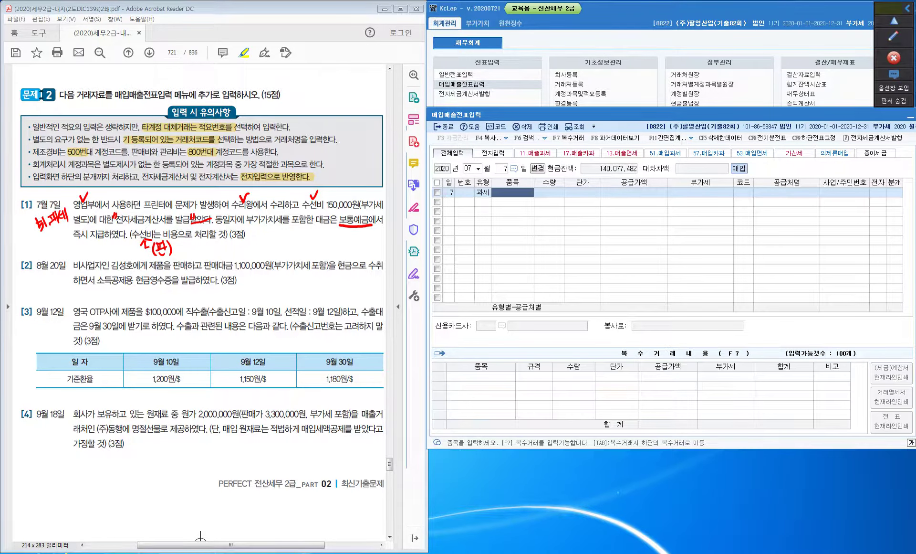
text(수선비)
key(Return)
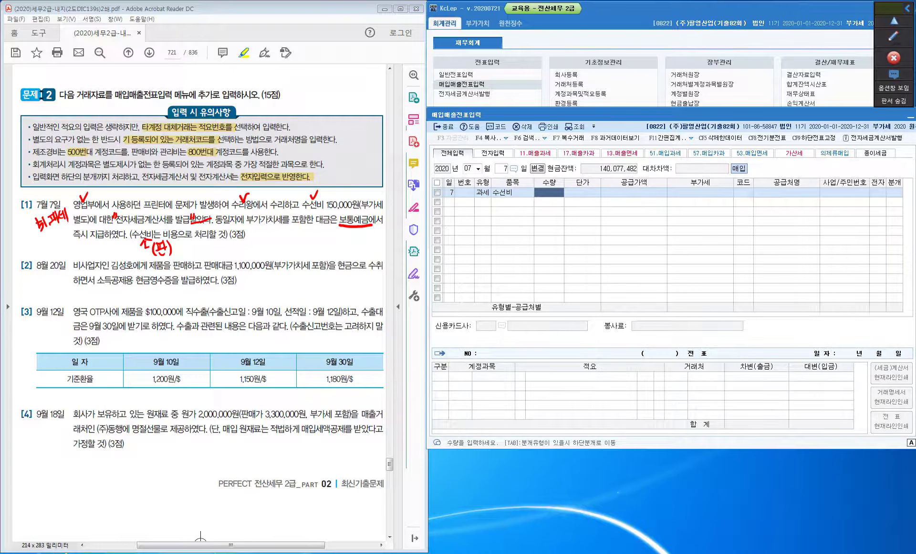
key(Return)
key(Return)
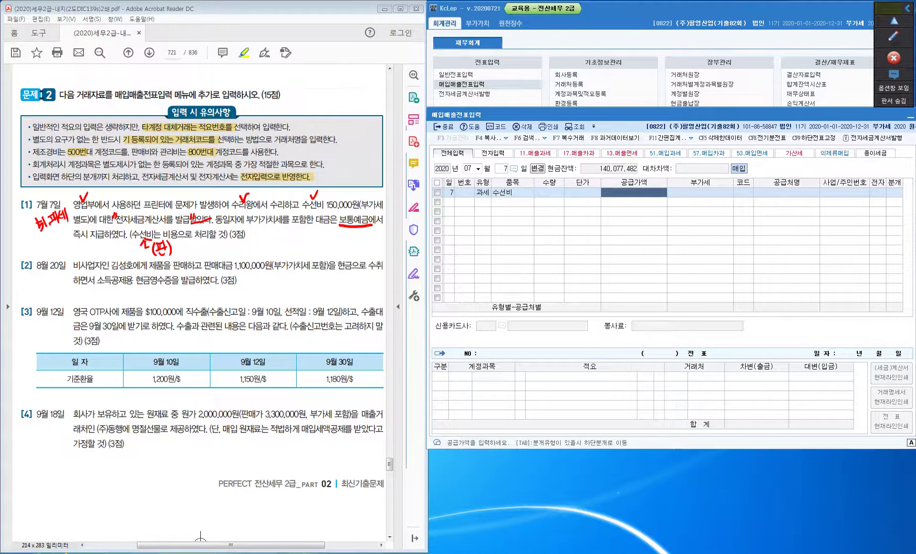
text(1500000)
key(Return)
key(Return)
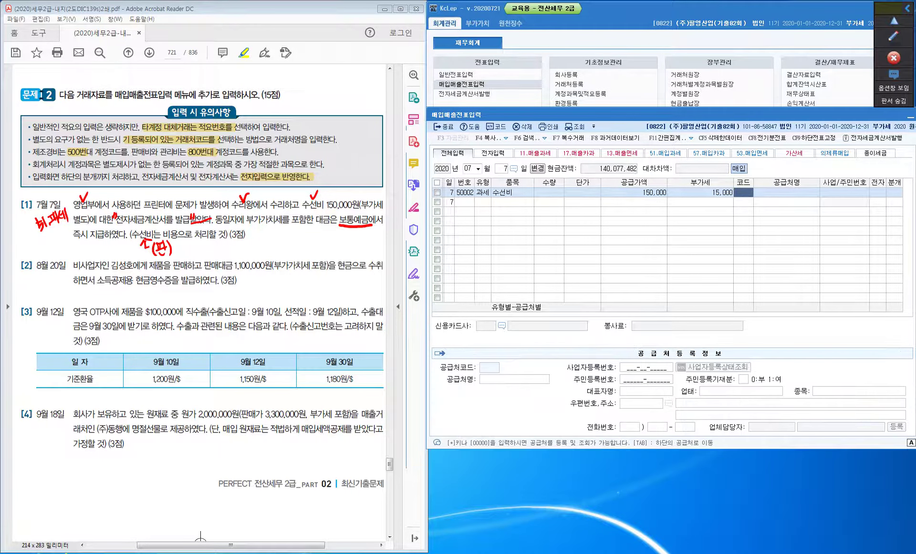
Assign supplier 수리왕 to the July 7 line, mark the tax invoice as electronic, and choose 혼합 as the journal type
text(수리왕)
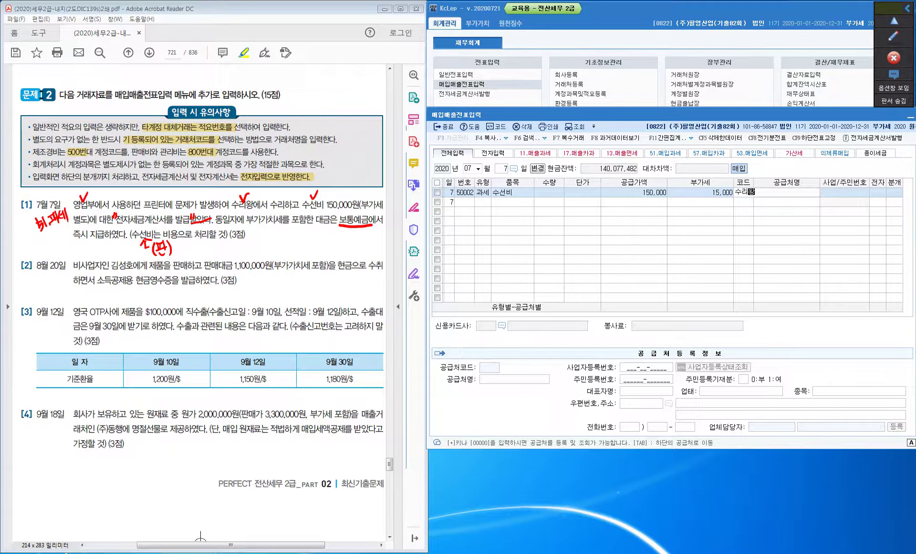
key(Return)
key(Return)
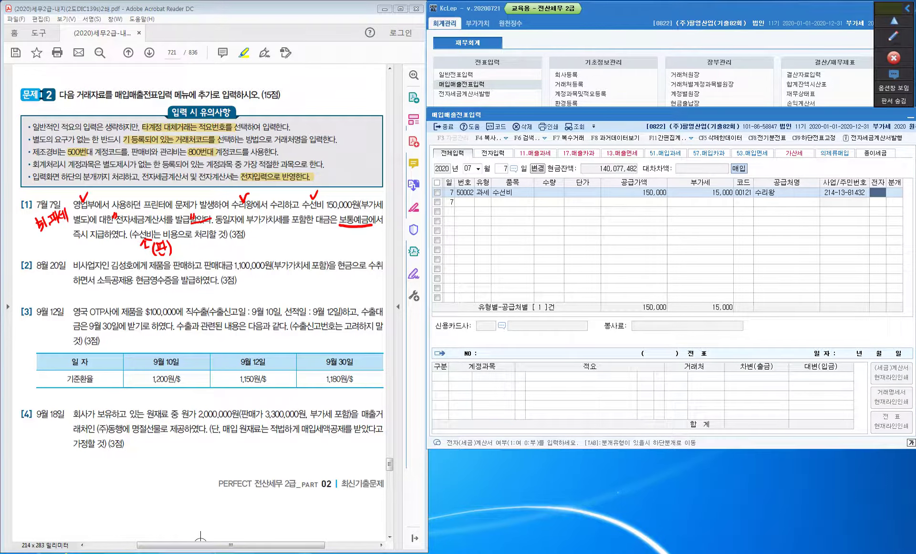
text(15)
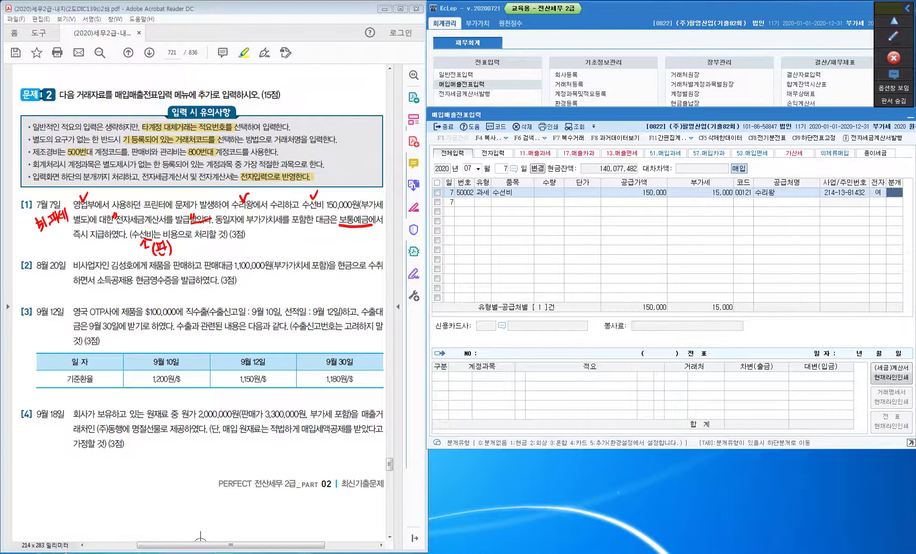
text(3)
key(Return)
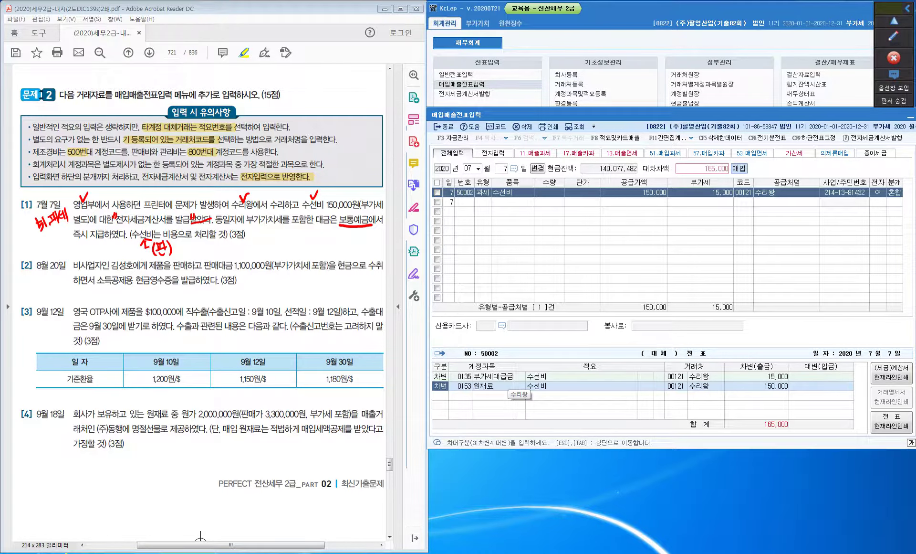
Replace the 원재료 debit account with 0820 수선비 (판매관리비) and accept the rest of that journal line
key(Return)
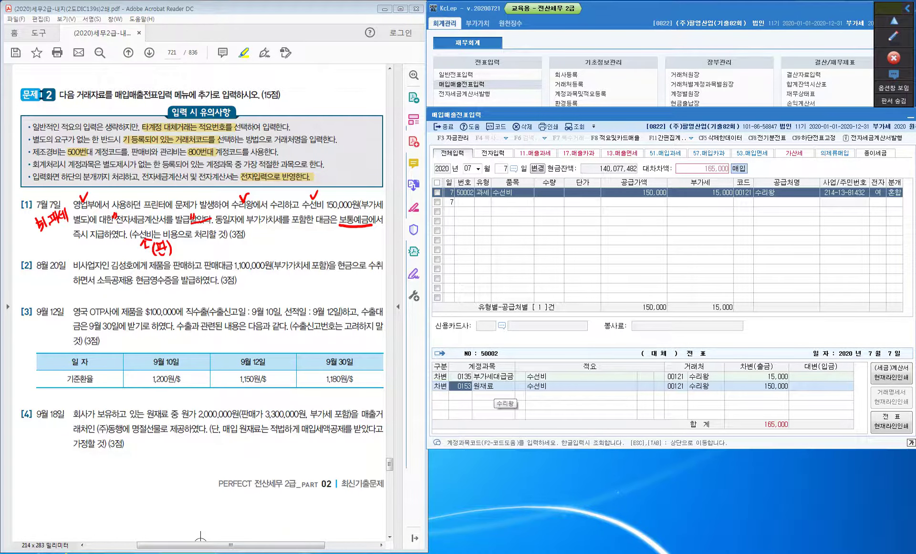
text(수선비)
key(Return)
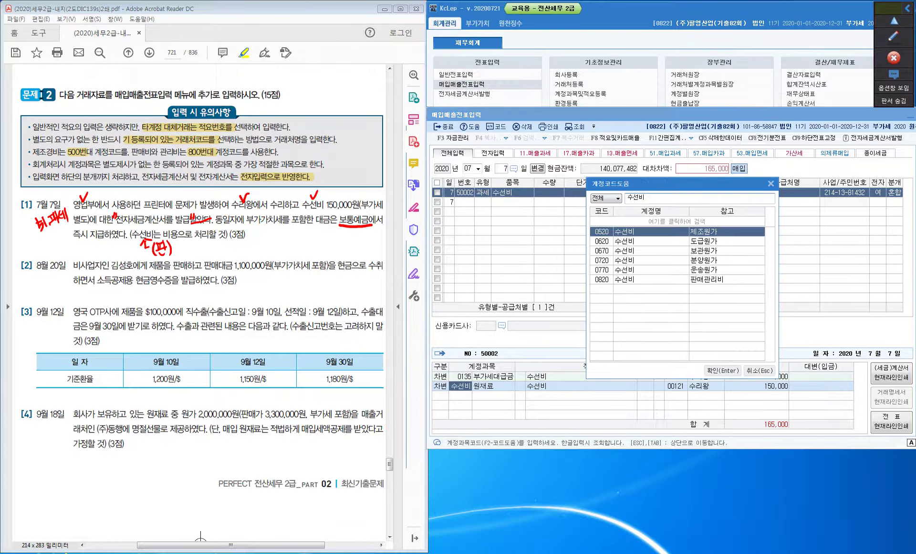
key(Down)
key(Down)
key(Down)
key(Down)
key(Down)
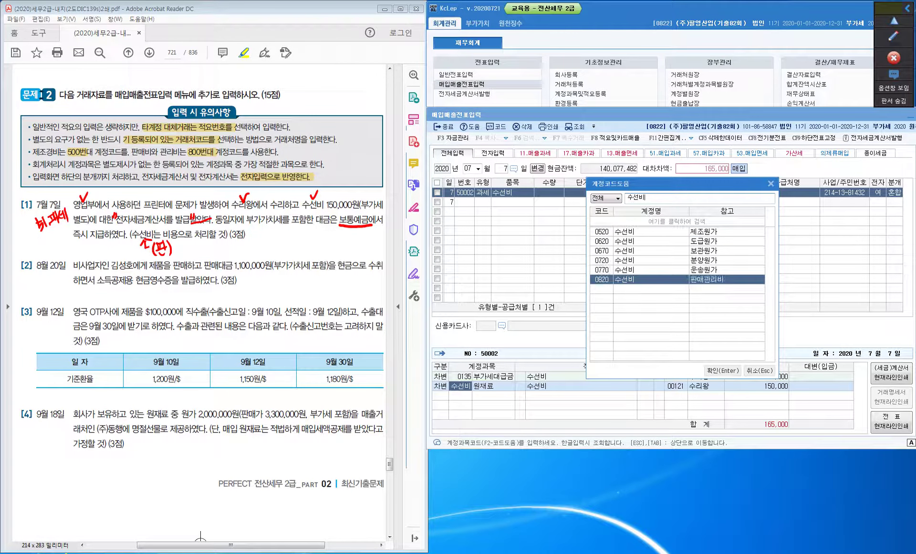
key(Return)
key(Return)
key(Return)
key(Return)
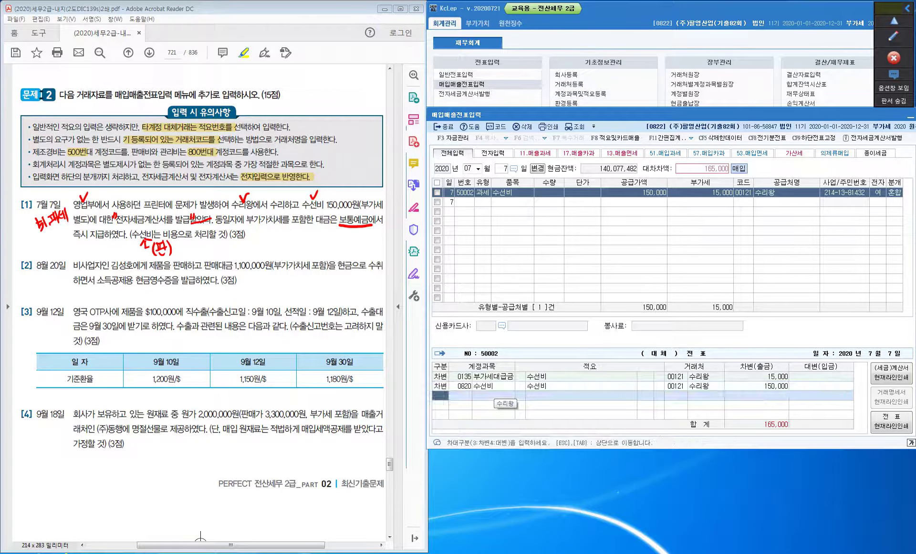
Add a credit line to 0103 보통예금 for 165,000 and complete the July 7 voucher
text(4)
text(103)
key(Return)
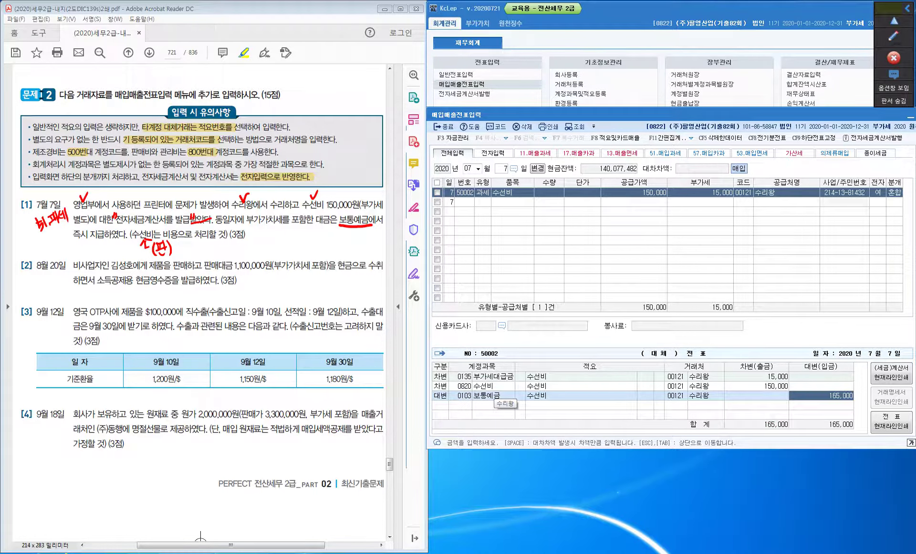
key(Return)
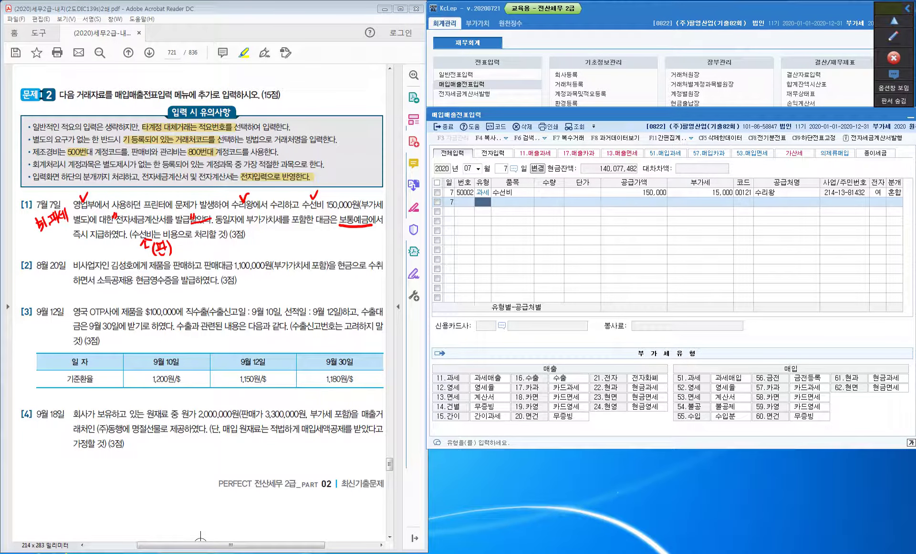
Set the purchase and sales voucher date to August 20, 2020
click(469, 168)
text(08)
key(Return)
text(20)
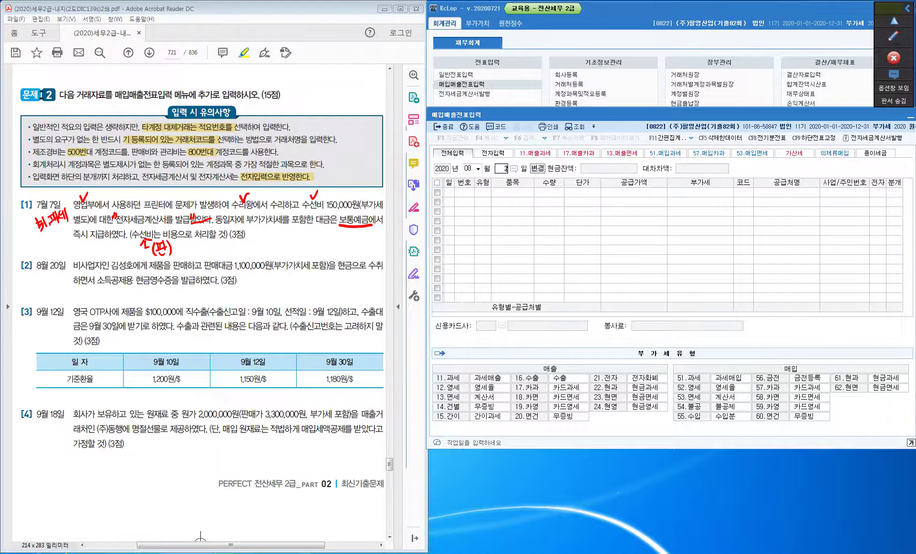
key(Return)
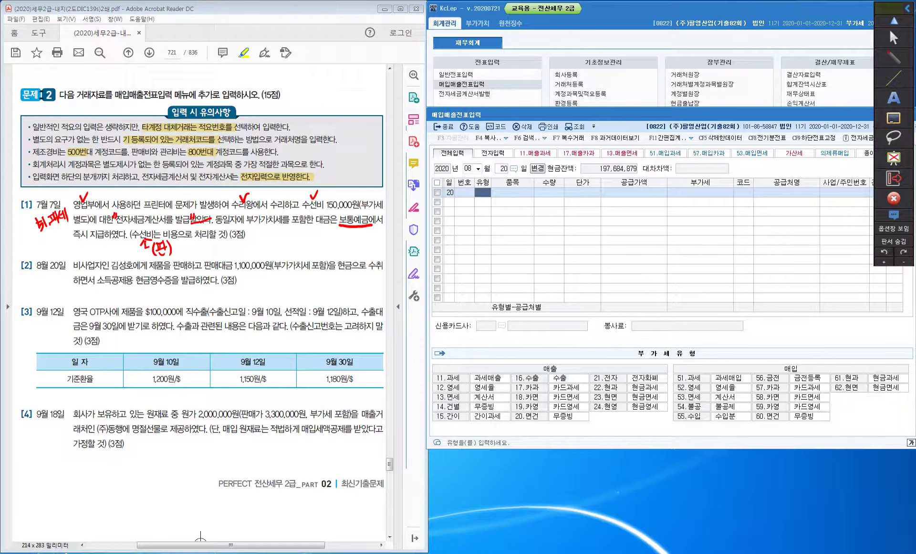
In 문제 2 question 2, underline 포함 and 현금영수증을 발급, write 과세 and 22.현과, and box the customer's name and 현금
drag(313, 270, 329, 269)
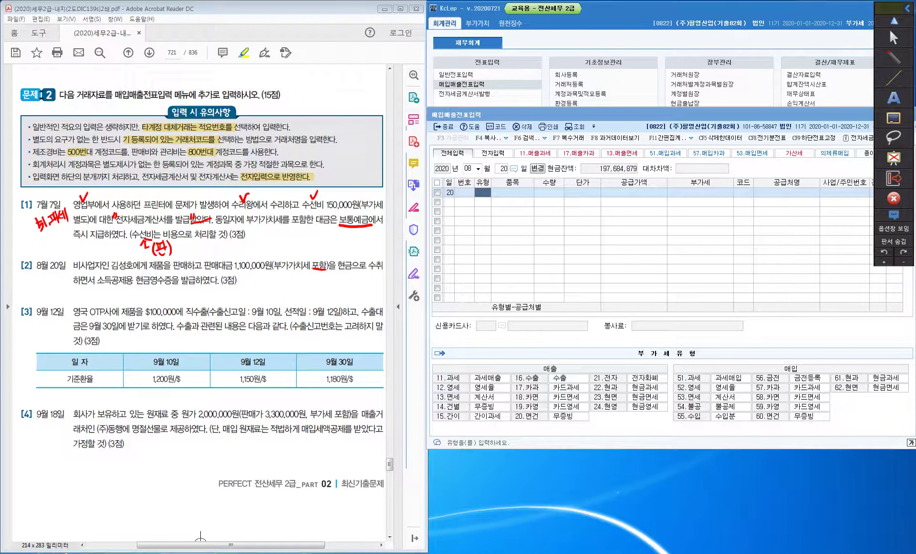
drag(134, 286, 200, 285)
mouse_move(310, 238)
mouse_down()
mouse_move(317, 254)
mouse_move(331, 253)
mouse_up()
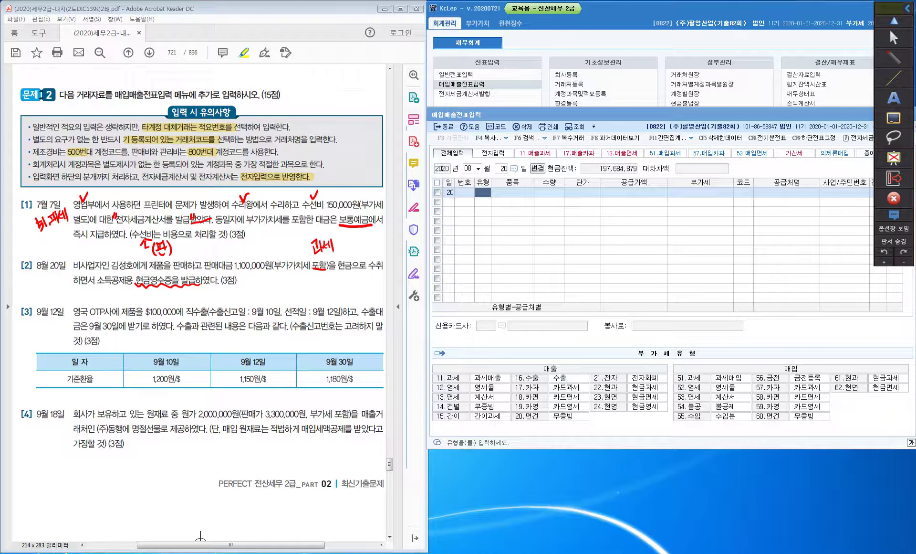
mouse_move(31, 283)
mouse_down()
mouse_move(39, 296)
mouse_move(52, 285)
mouse_move(71, 292)
mouse_up()
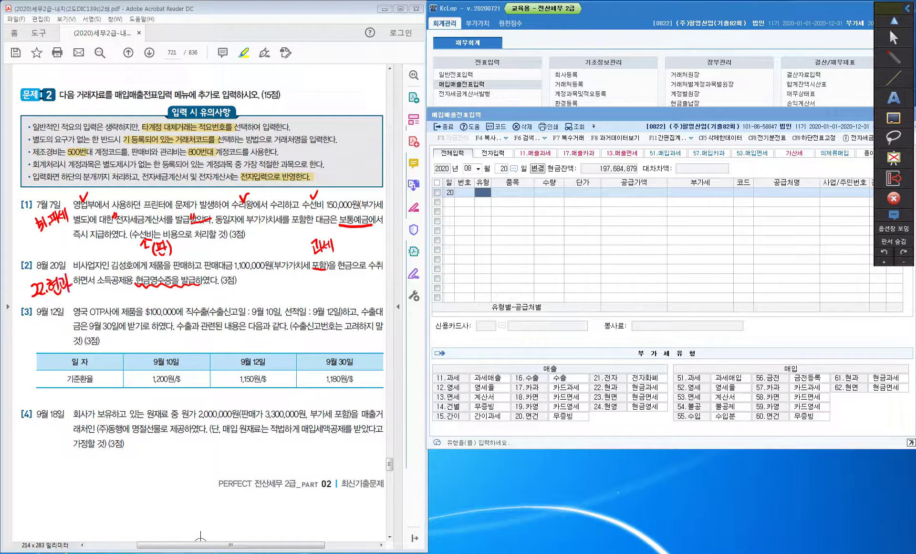
mouse_move(108, 256)
mouse_down()
mouse_move(119, 273)
mouse_move(138, 270)
mouse_move(114, 251)
mouse_move(110, 259)
mouse_up()
mouse_move(336, 253)
mouse_down()
mouse_move(338, 271)
mouse_move(354, 270)
mouse_move(334, 249)
mouse_up()
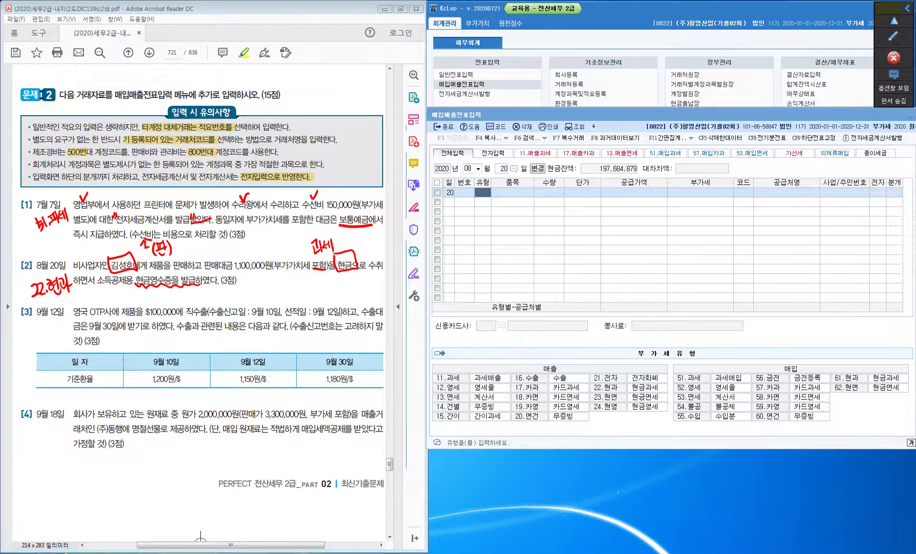
Start a 22.현과 sales line for item 제품, entering the VAT-inclusive amount 1,100,000 as the supply value
text(22)
key(Return)
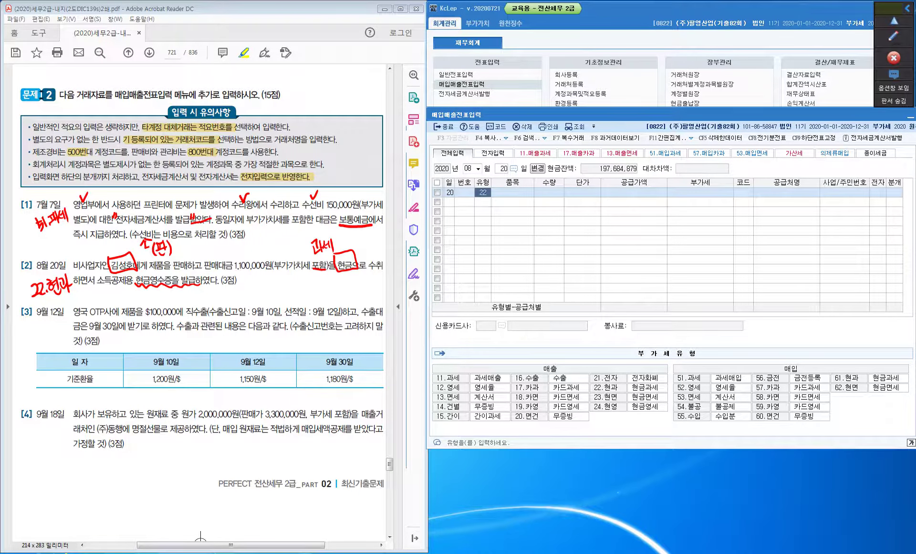
text(제품)
key(Return)
key(Return)
key(Return)
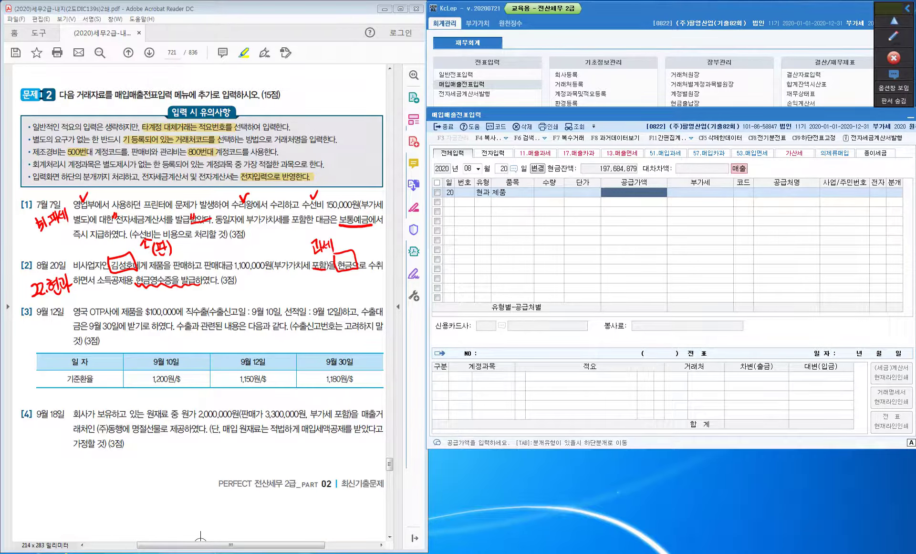
text(1100000)
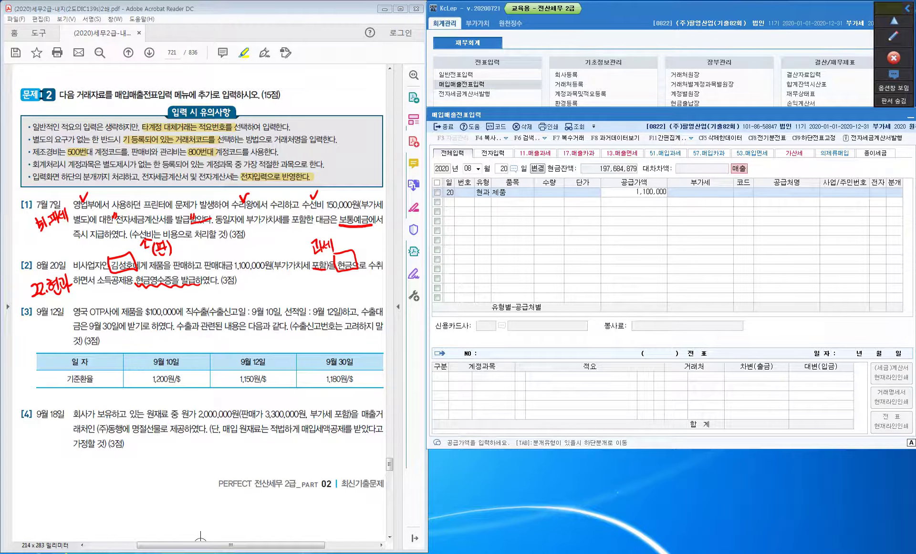
key(Return)
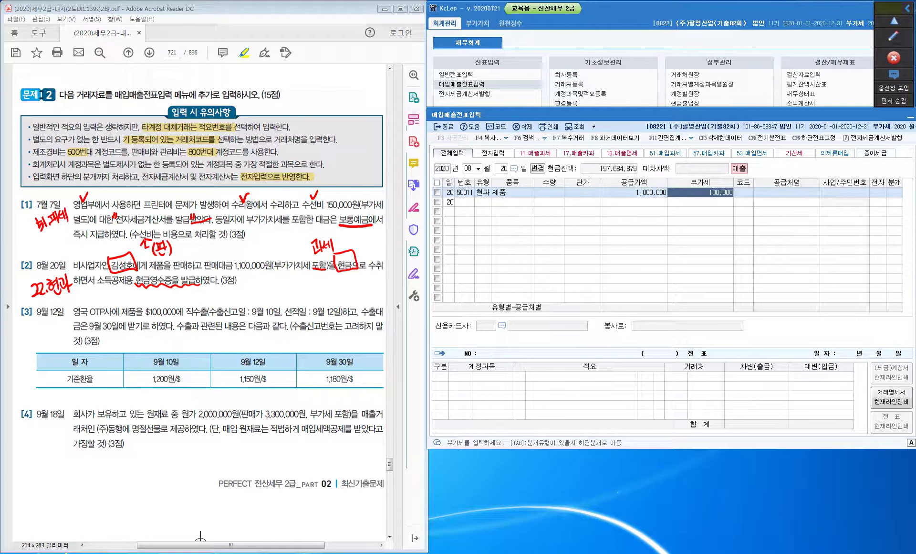
key(Return)
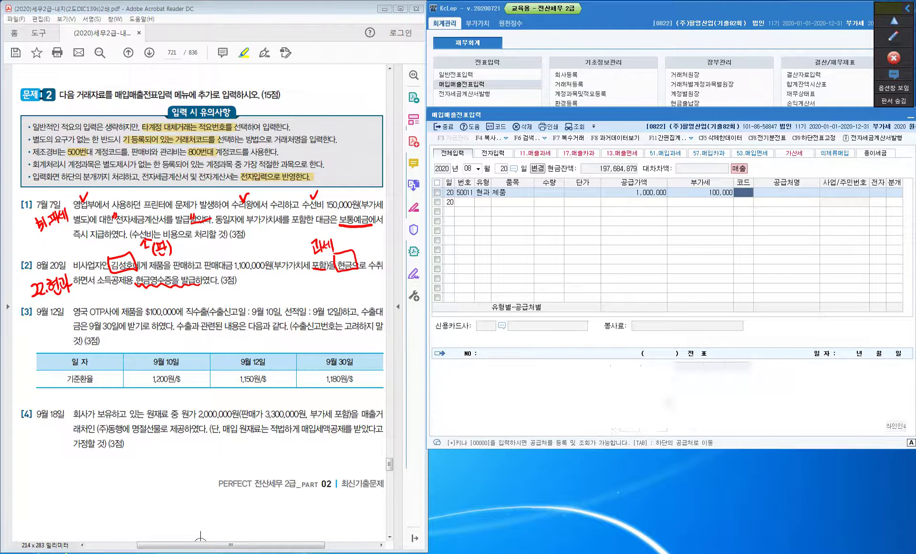
Assign the individual customer from question 2, choose 현금 as the journal type, and complete the voucher with the 제품매출 line accepted
text(김성회)
key(Return)
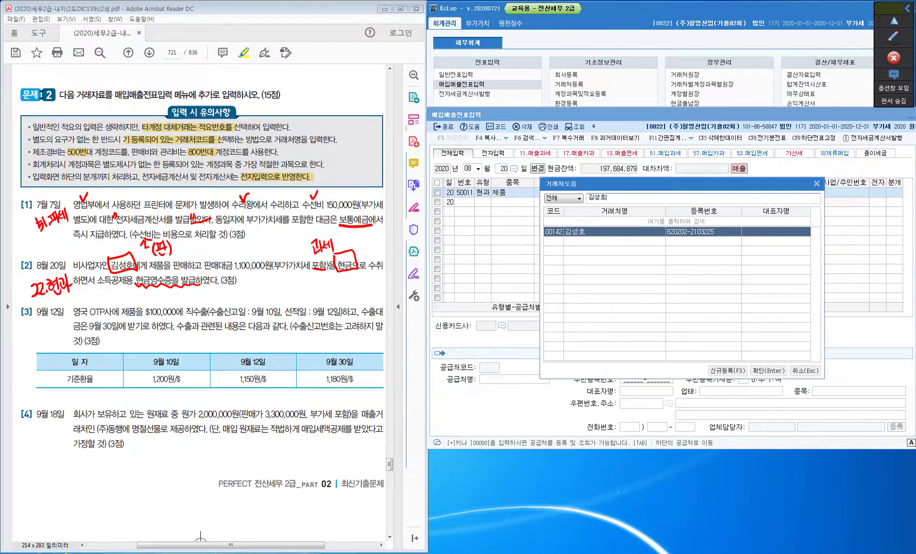
key(Return)
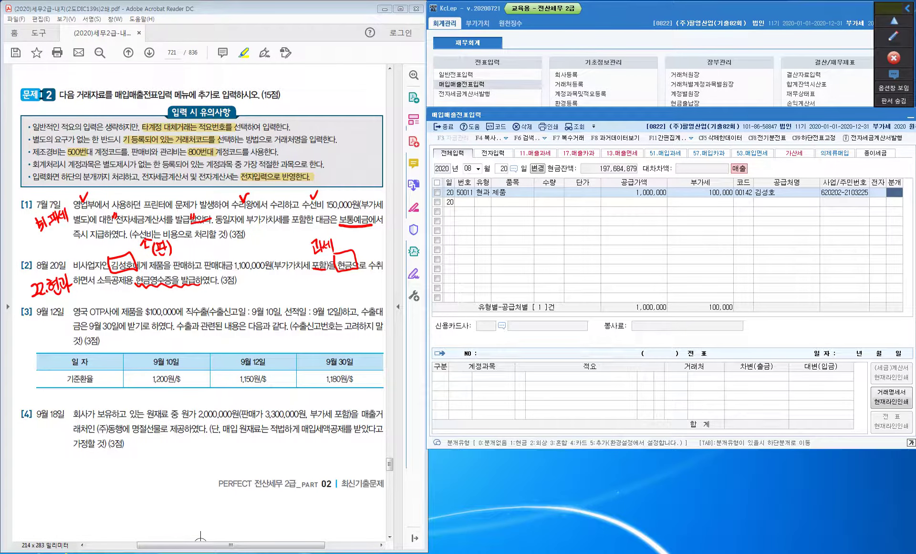
text(1)
key(Return)
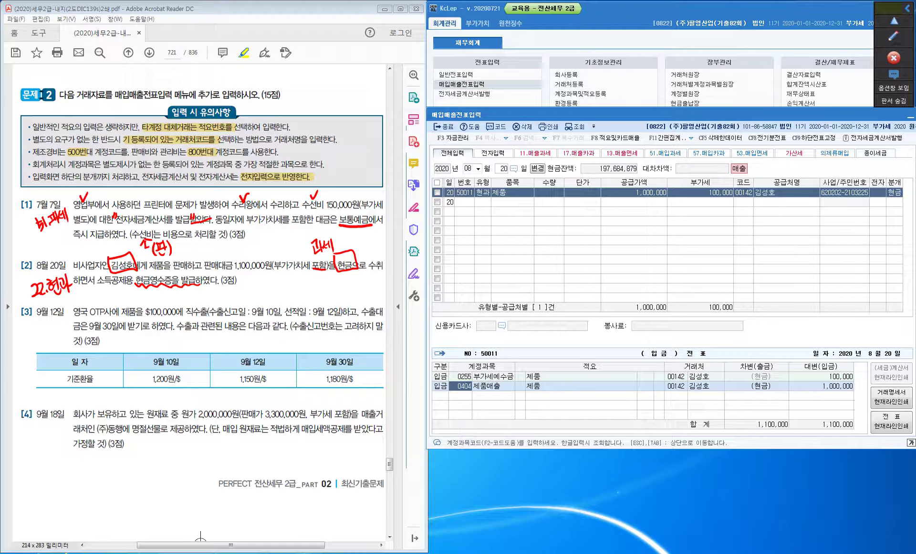
key(Return)
key(Return)
key(Return)
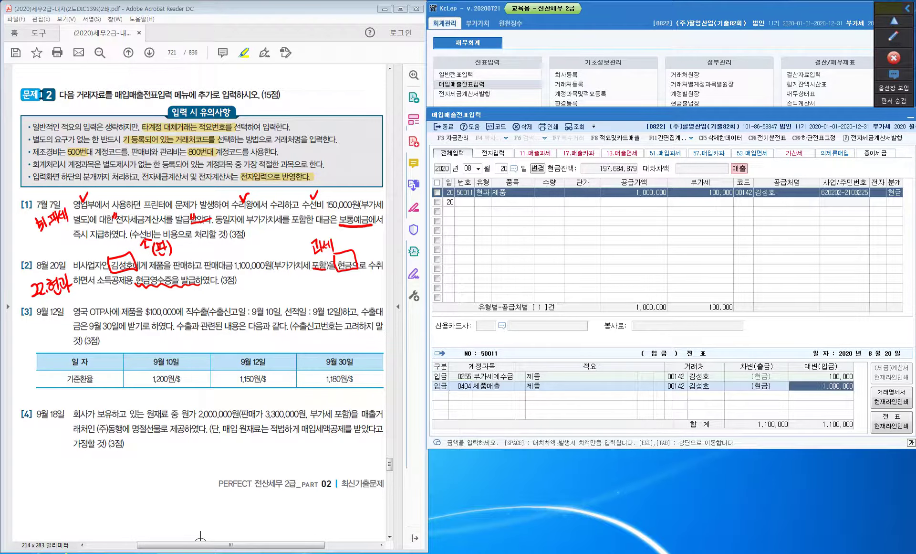
key(Return)
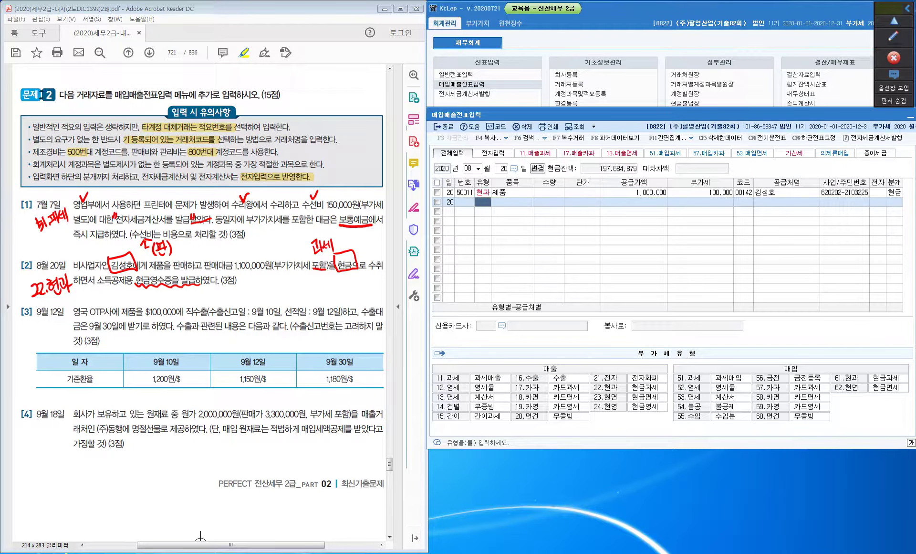
Set the purchase and sales voucher date to September 12, 2020
click(469, 168)
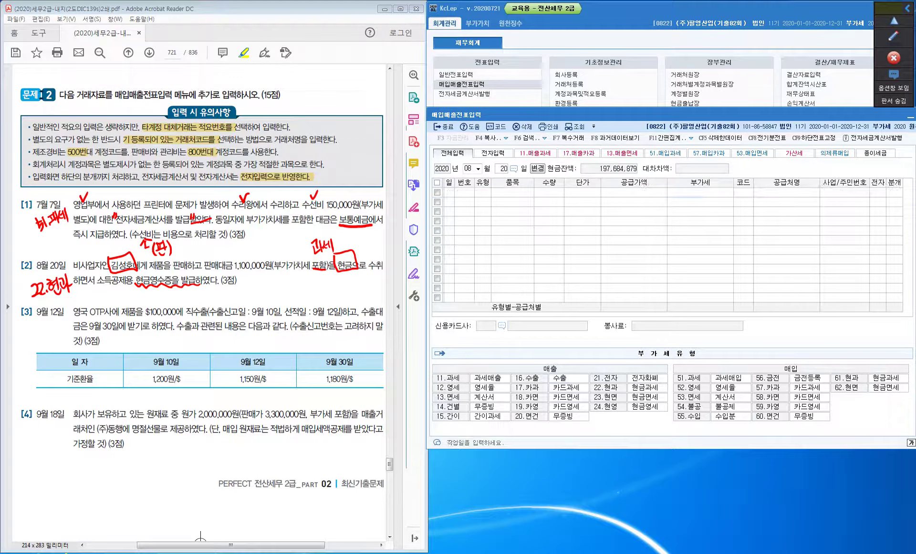
text(9)
key(Return)
text(12)
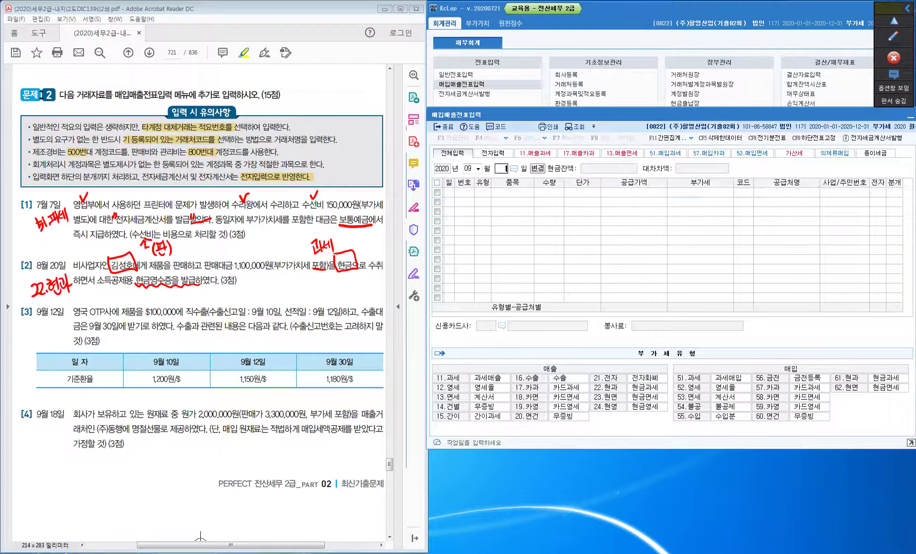
key(Return)
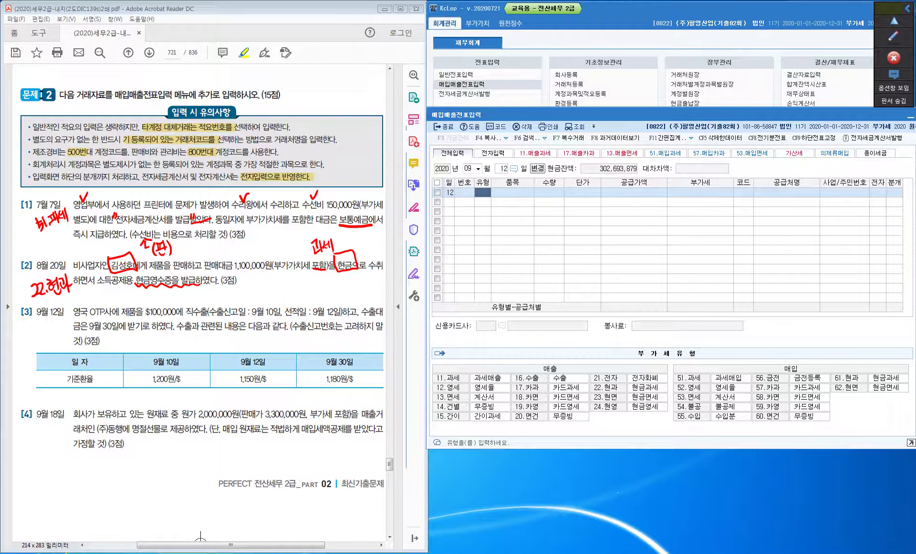
In 문제 2 question 3, underline 직수출 with the pen and write 16.수출 above it
click(891, 31)
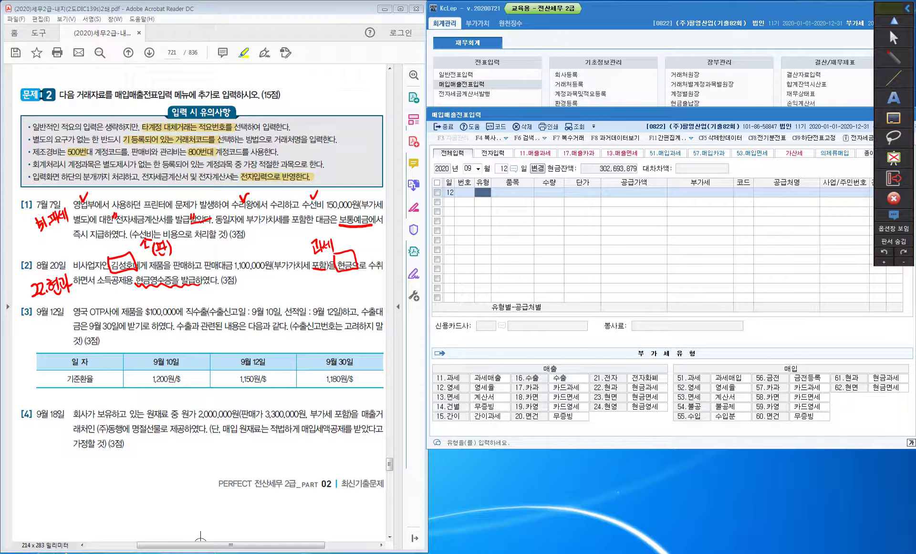
drag(186, 316, 212, 316)
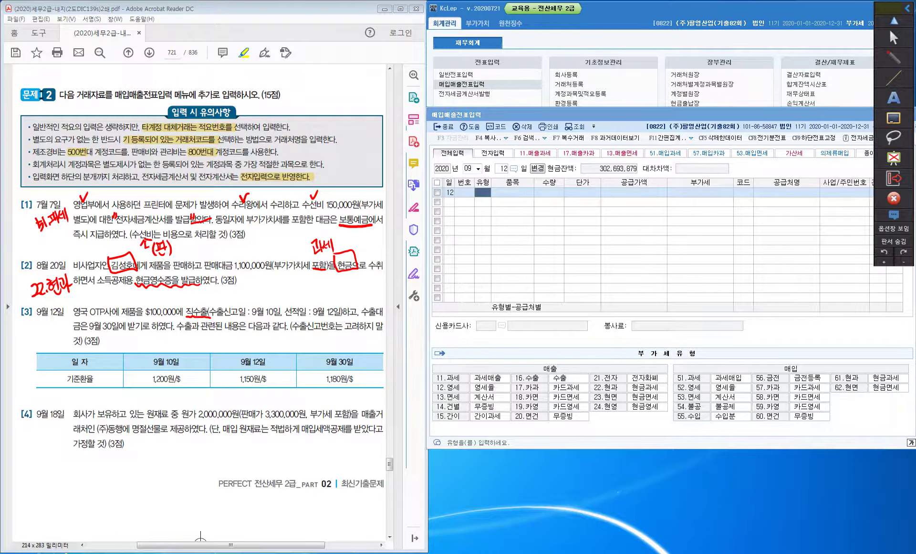
mouse_move(199, 307)
mouse_down()
mouse_move(212, 290)
mouse_move(217, 300)
mouse_move(229, 289)
mouse_up()
drag(233, 284, 242, 288)
mouse_move(237, 289)
mouse_down()
mouse_move(238, 297)
mouse_move(245, 278)
mouse_move(248, 291)
mouse_up()
drag(244, 289, 254, 296)
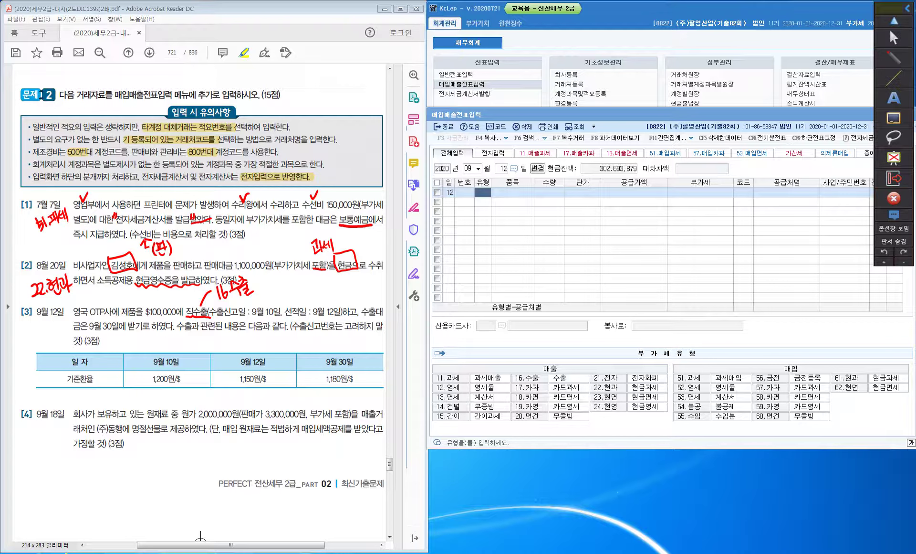
Check-mark 선적일 and label it 공급시기, underline the date 9월 12일, and add an arrow pointing at 9월 30일 in question 3
drag(292, 297, 301, 292)
drag(38, 318, 64, 317)
mouse_move(104, 330)
mouse_down()
mouse_move(117, 341)
mouse_move(105, 338)
mouse_up()
drag(103, 329, 113, 332)
mouse_move(305, 283)
mouse_down()
mouse_move(313, 302)
mouse_move(322, 292)
mouse_move(316, 300)
mouse_up()
mouse_move(319, 293)
mouse_down()
mouse_move(322, 301)
mouse_move(328, 292)
mouse_up()
drag(329, 286, 335, 296)
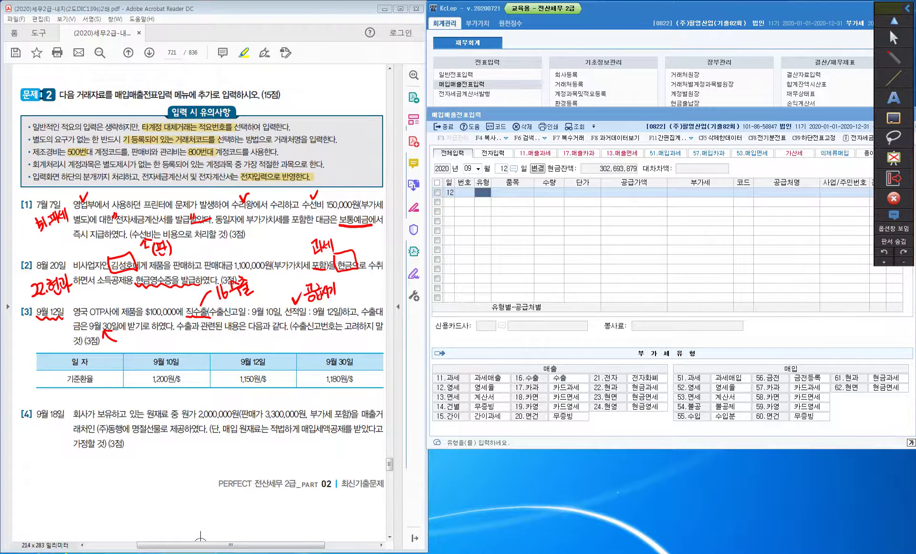
Write 외상 beside the 9월 30일 arrow and "외화" → 원화 above the $100,000 amount
drag(123, 333, 125, 340)
drag(124, 341, 133, 343)
mouse_move(132, 333)
mouse_down()
mouse_move(134, 350)
mouse_move(133, 341)
mouse_up()
drag(141, 331, 142, 351)
drag(133, 293, 130, 300)
drag(135, 292, 140, 303)
drag(139, 290, 148, 306)
drag(150, 291, 151, 307)
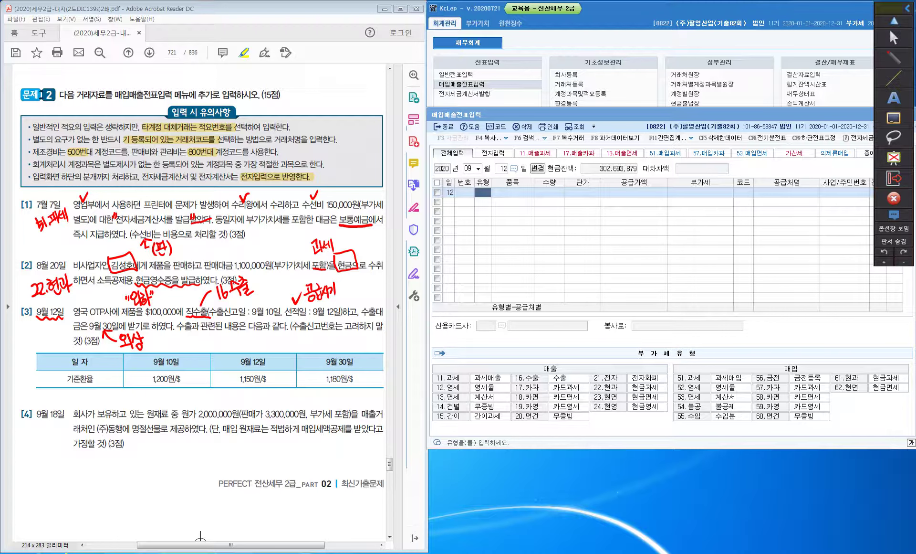
mouse_move(159, 295)
mouse_down()
mouse_move(161, 302)
mouse_move(171, 290)
mouse_move(172, 302)
mouse_up()
drag(176, 292, 189, 302)
In question 3's table, write 공급시기 above 9월 12일, underline 기준환율, and put quotation marks around 1,150원/$
mouse_move(244, 343)
mouse_down()
mouse_move(245, 358)
mouse_move(256, 344)
mouse_move(249, 357)
mouse_up()
mouse_move(258, 343)
mouse_down()
mouse_move(260, 355)
mouse_move(264, 343)
mouse_up()
mouse_move(262, 346)
mouse_down()
mouse_move(267, 353)
mouse_move(272, 343)
mouse_up()
drag(270, 349, 271, 360)
drag(65, 385, 77, 386)
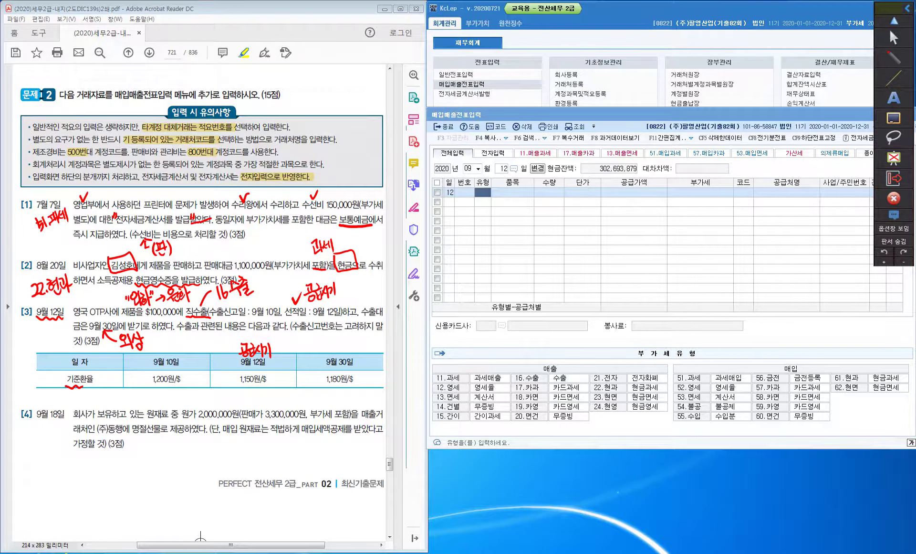
mouse_move(232, 371)
mouse_down()
mouse_move(231, 379)
mouse_move(271, 379)
mouse_up()
Multiply 100,000 by 1150 in the Windows calculator to get the export amount in won, and dismiss the calculator
key(XF86Calculator)
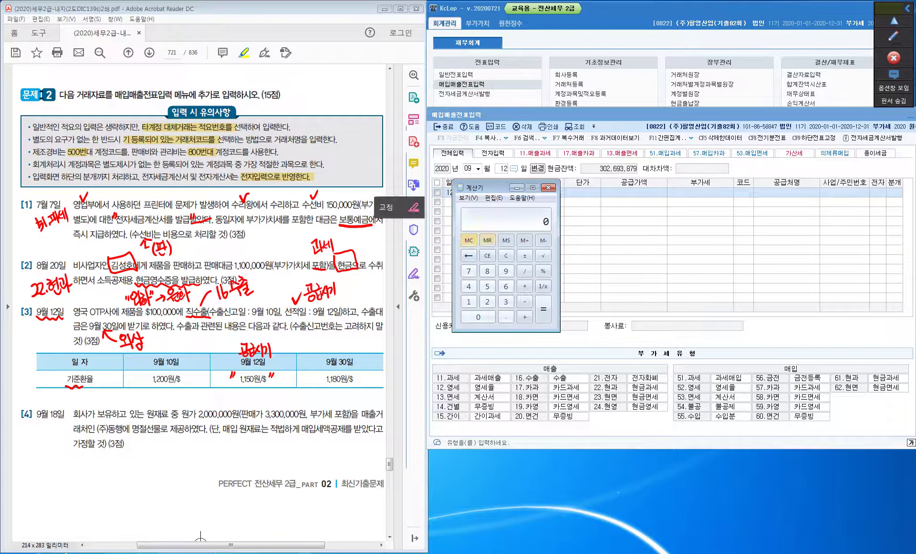
text(100,000)
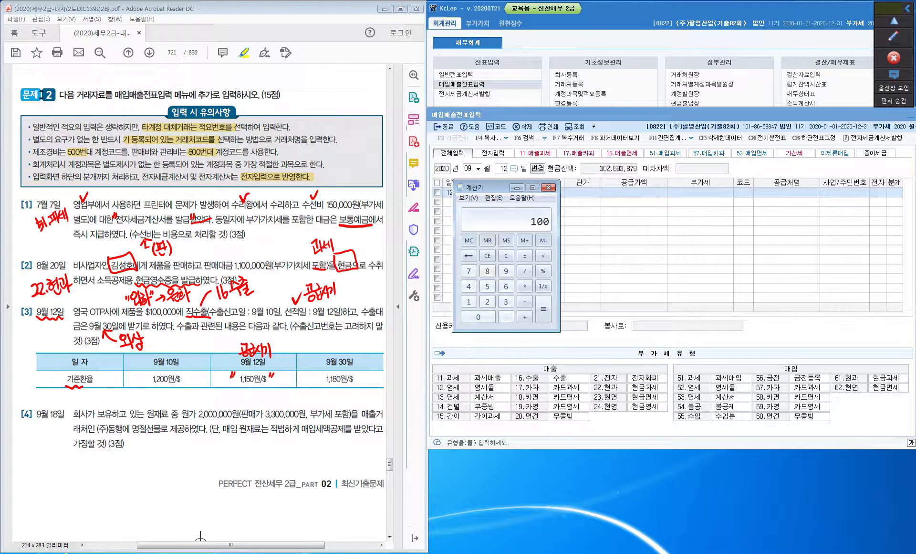
key(asterisk)
text(1150)
key(Return)
click(516, 187)
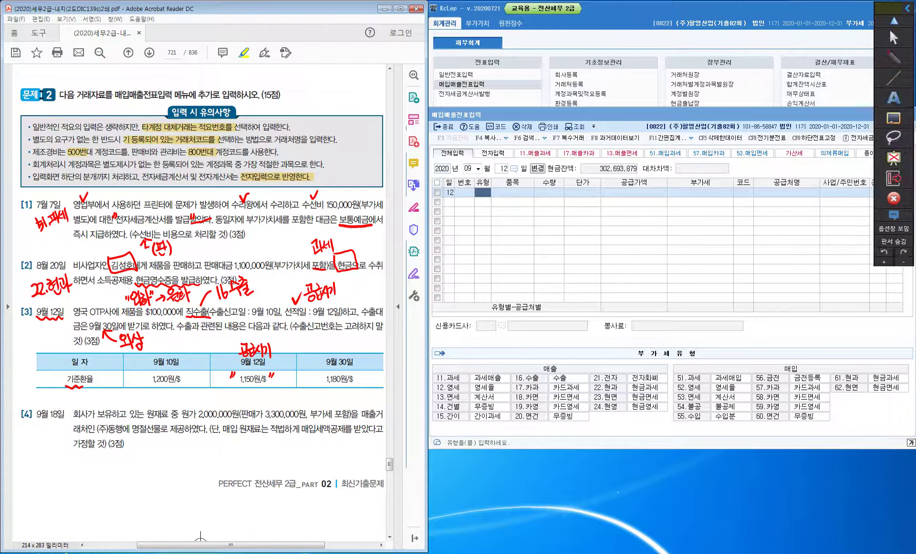
Write 115,000,000 with an underline below question 3's text and circle 제품
mouse_move(170, 337)
mouse_down()
mouse_move(170, 347)
mouse_move(183, 349)
mouse_move(188, 336)
mouse_move(240, 330)
mouse_up()
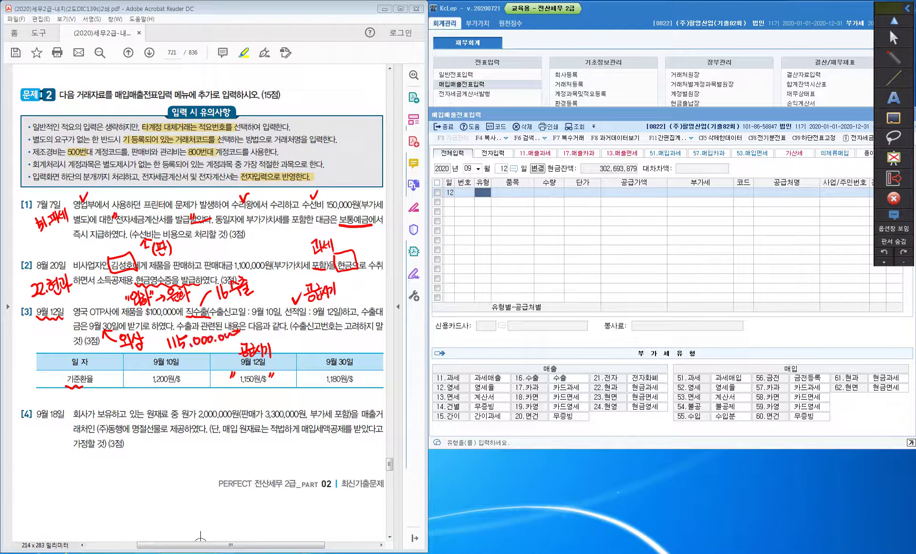
mouse_move(137, 318)
mouse_down()
mouse_move(120, 320)
mouse_move(127, 298)
mouse_move(140, 321)
mouse_up()
drag(171, 365, 251, 331)
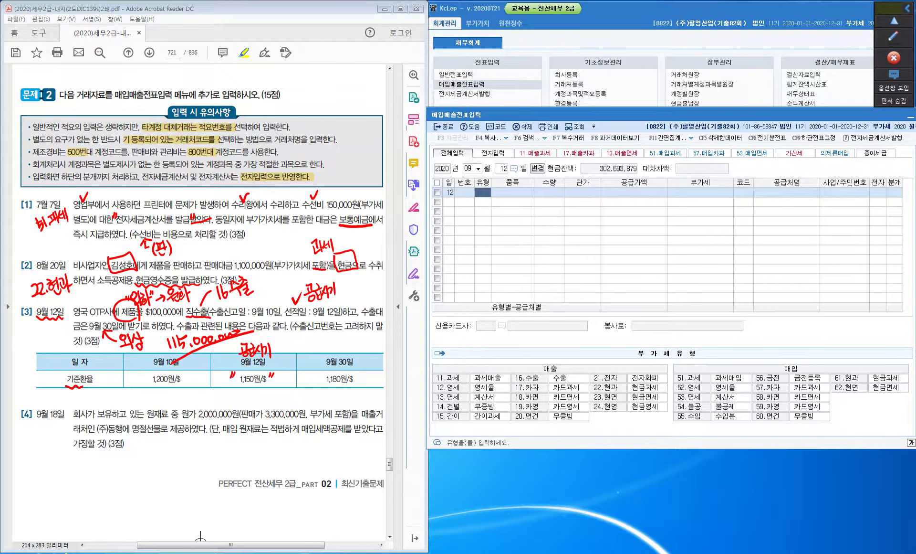
Start a 16.수출 sales line in KcLep for item 제품 with a supply value of 115,000,000
text(16)
key(Return)
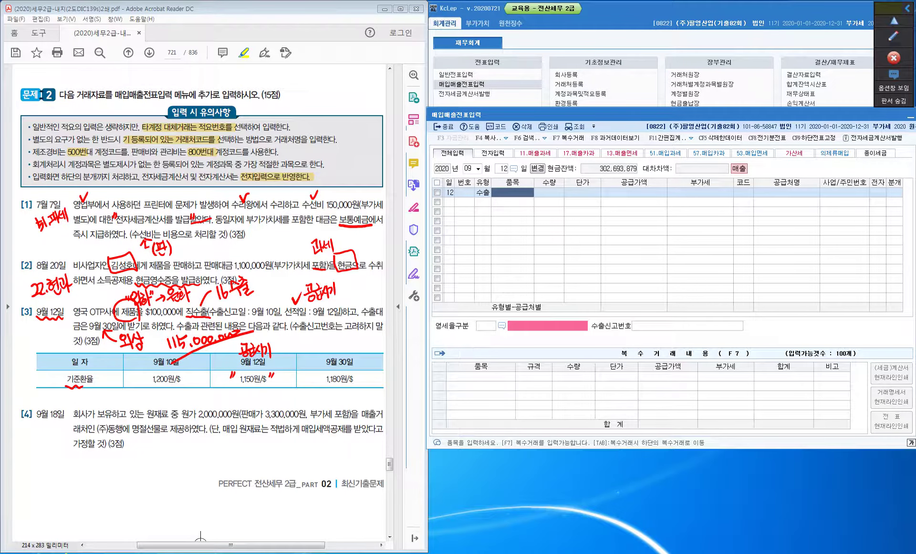
text(제품)
key(Return)
key(Return)
key(Return)
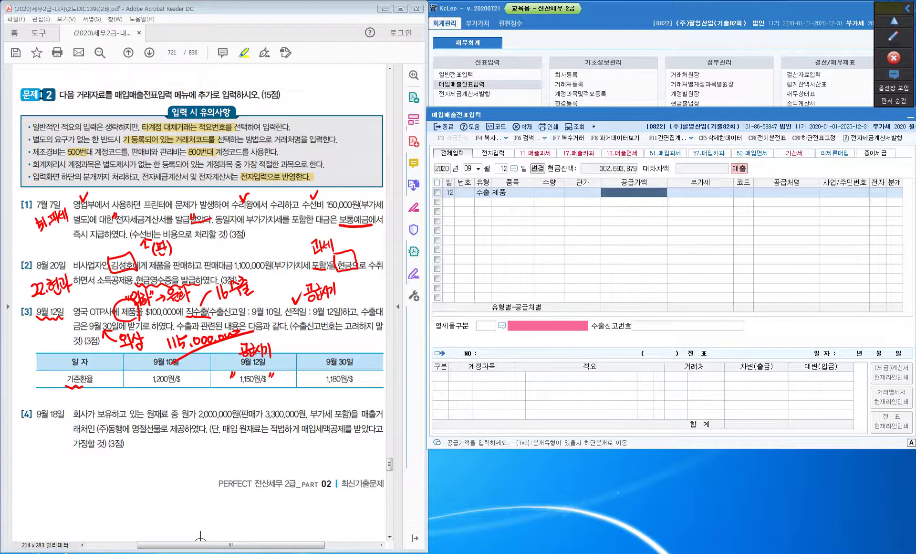
text(115000000)
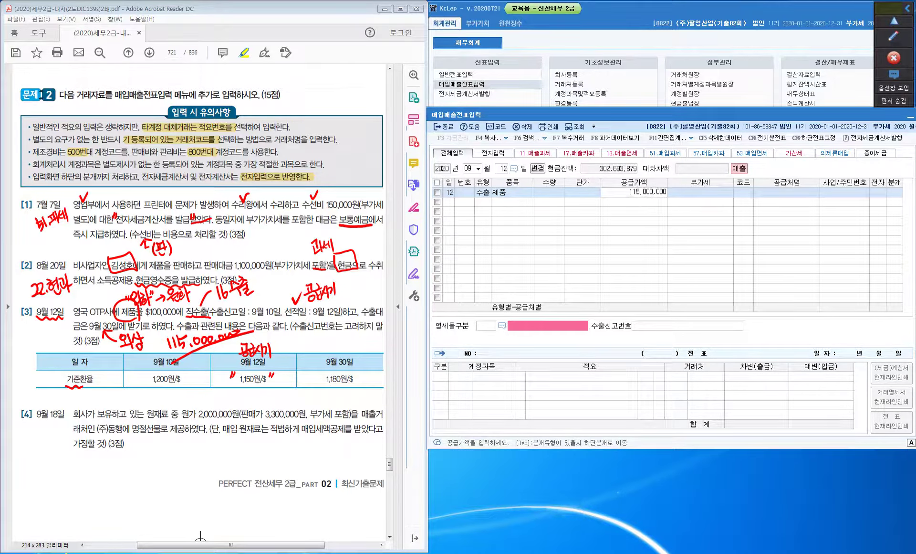
key(Return)
key(Return)
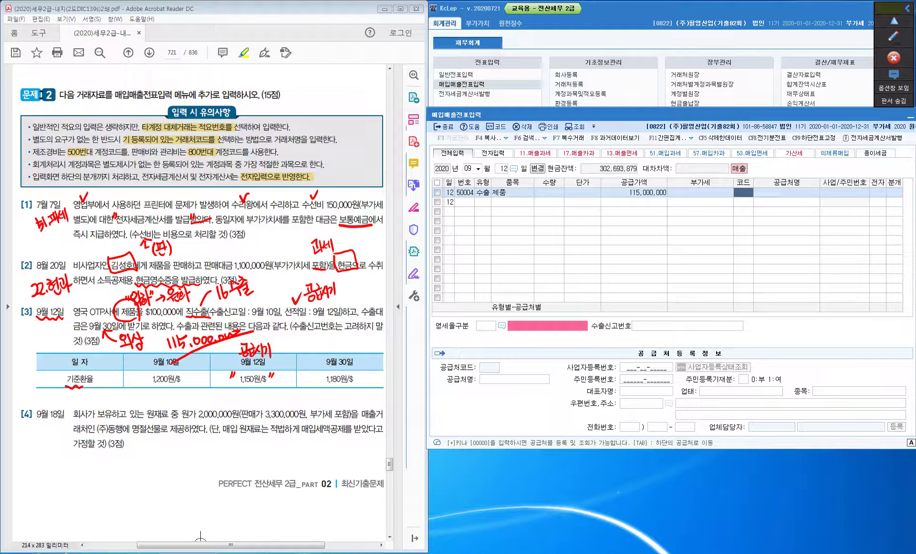
Assign customer OTP사 and choose zero-rate category 1 직접수출(대행수출 포함), leaving the export declaration number blank
text(0)
key(Return)
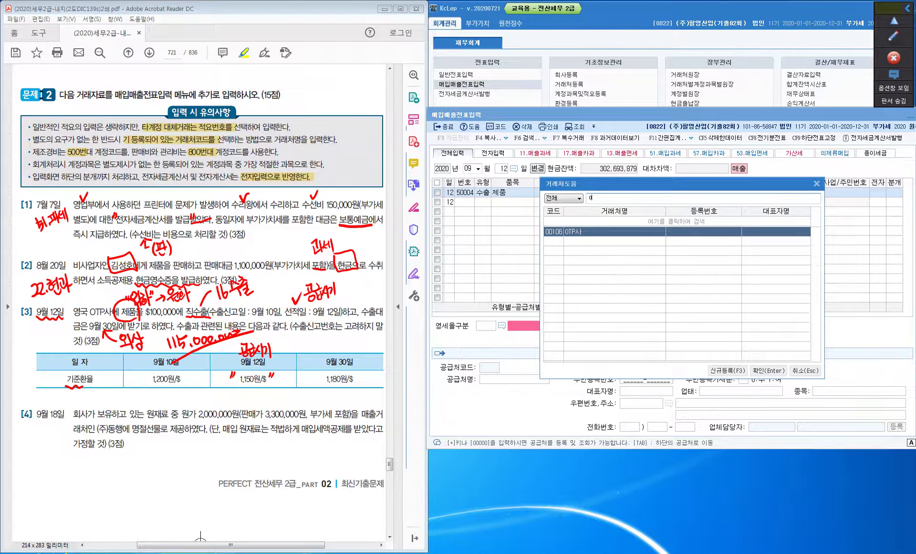
key(Return)
key(Return)
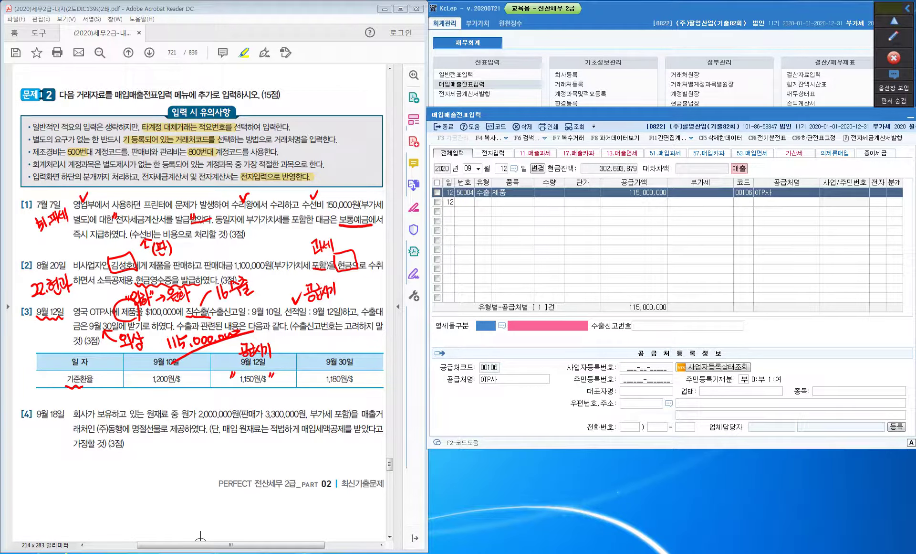
key(F2)
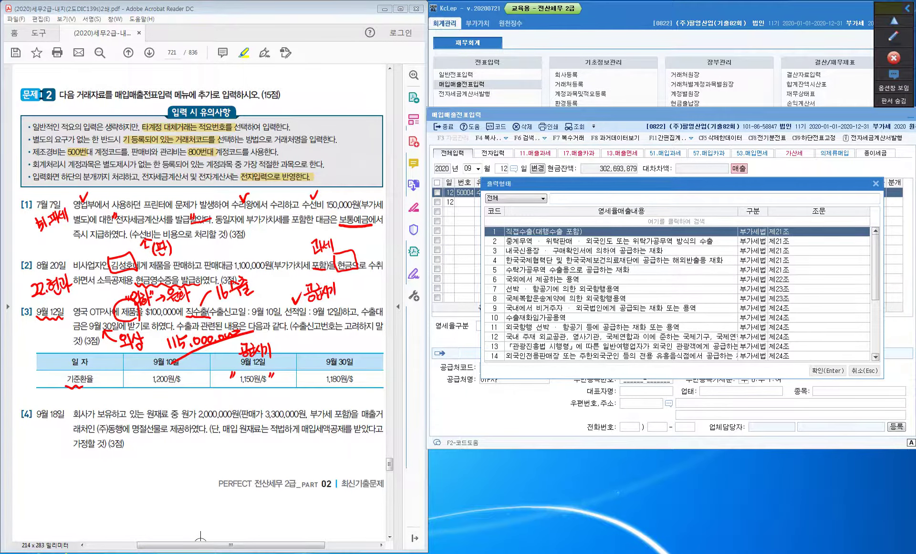
key(Return)
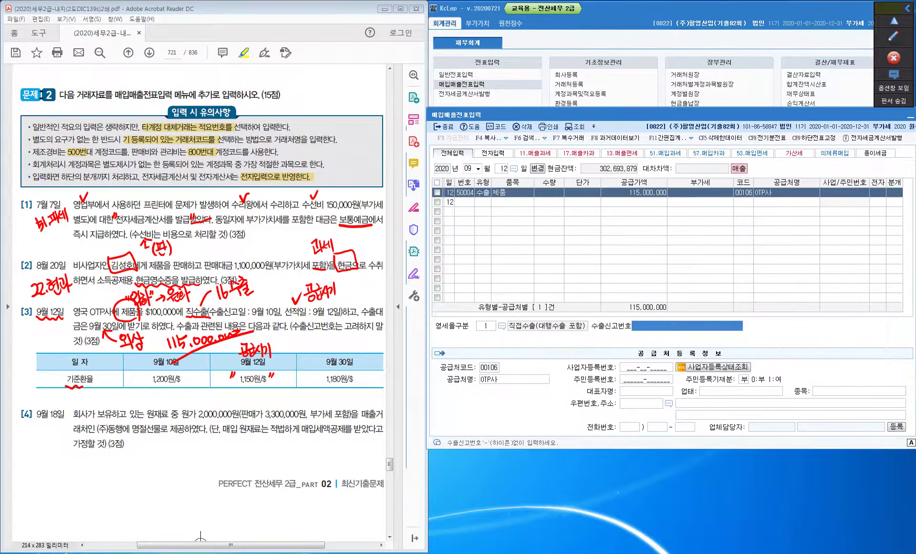
key(Return)
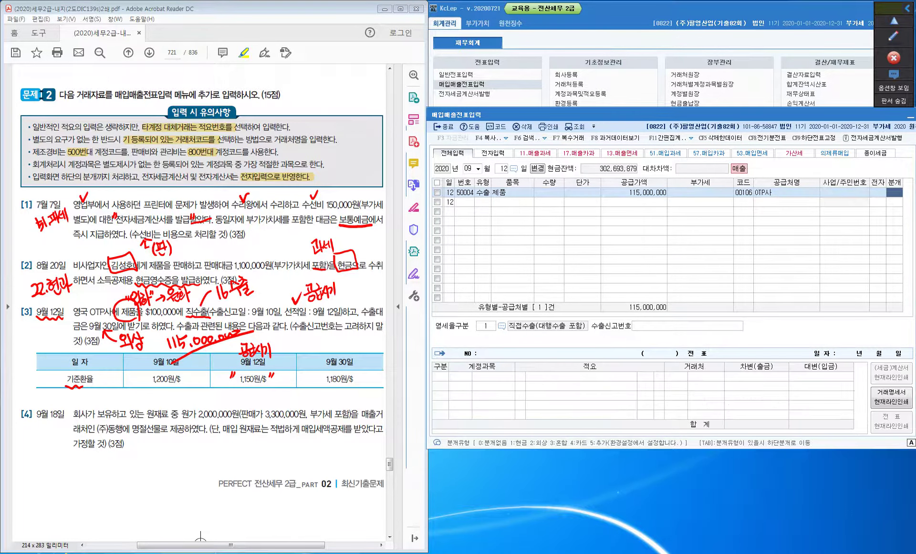
Choose 외상 as the journal type and complete the voucher with the 외상매출금 and 제품매출 lines accepted
text(2)
key(Return)
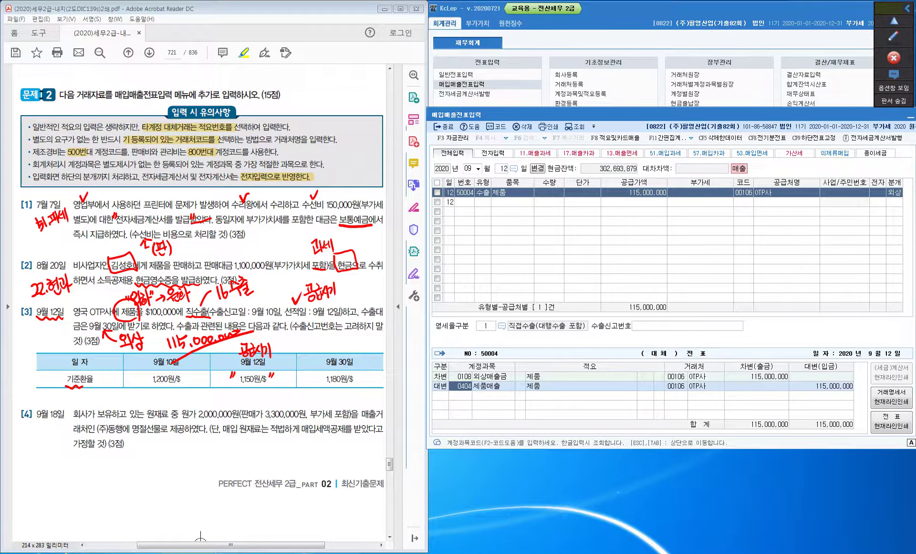
key(Return)
key(Return)
key(Return)
key(Return)
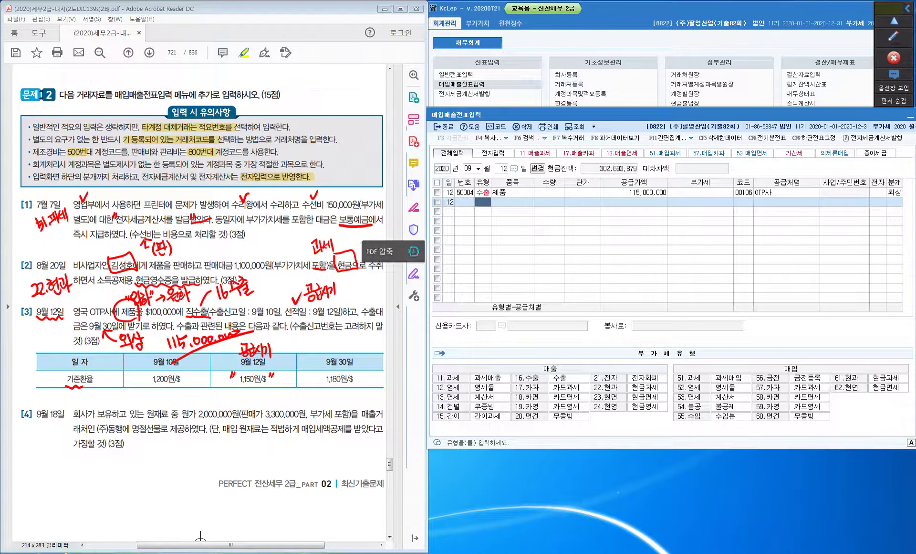
Clear the pen marks from the PDF and set the voucher date to September 18, 2020 for question 4
key(Delete)
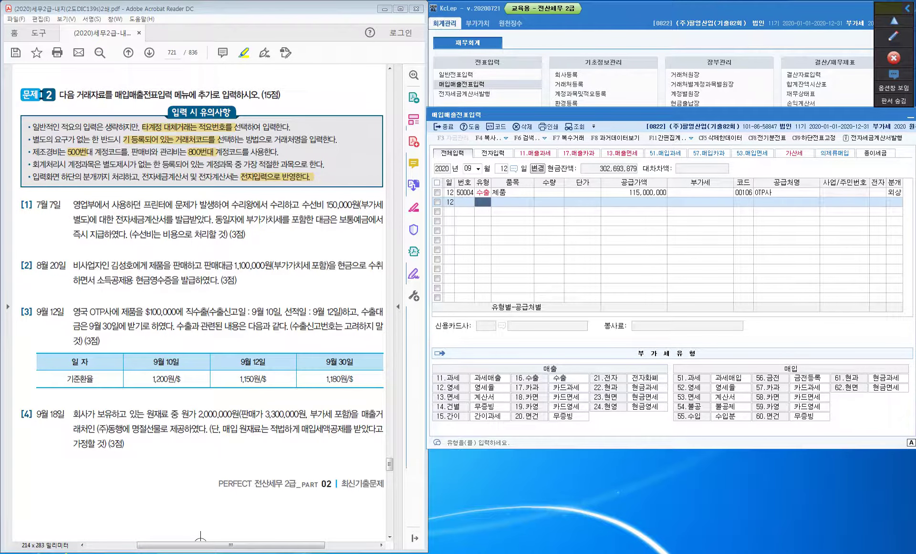
scroll(200, 300, down, 6)
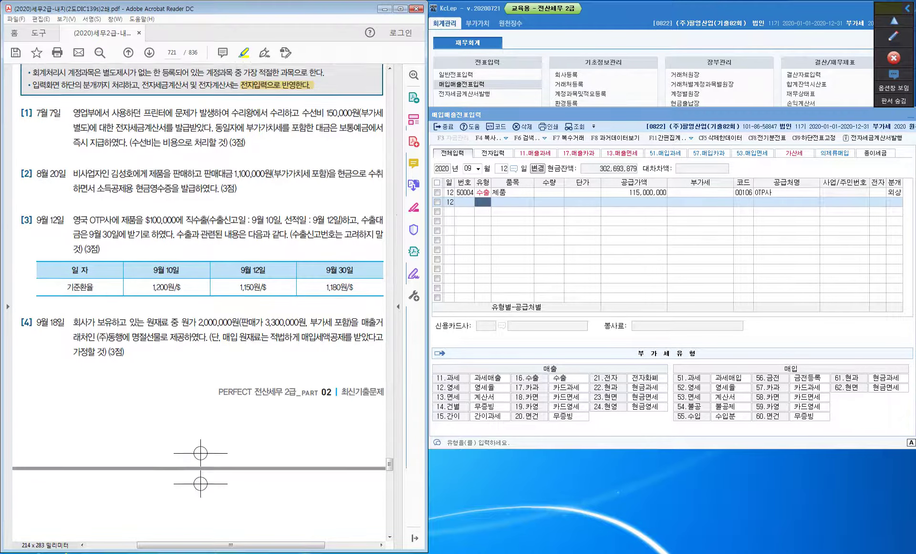
scroll(200, 300, down, 1)
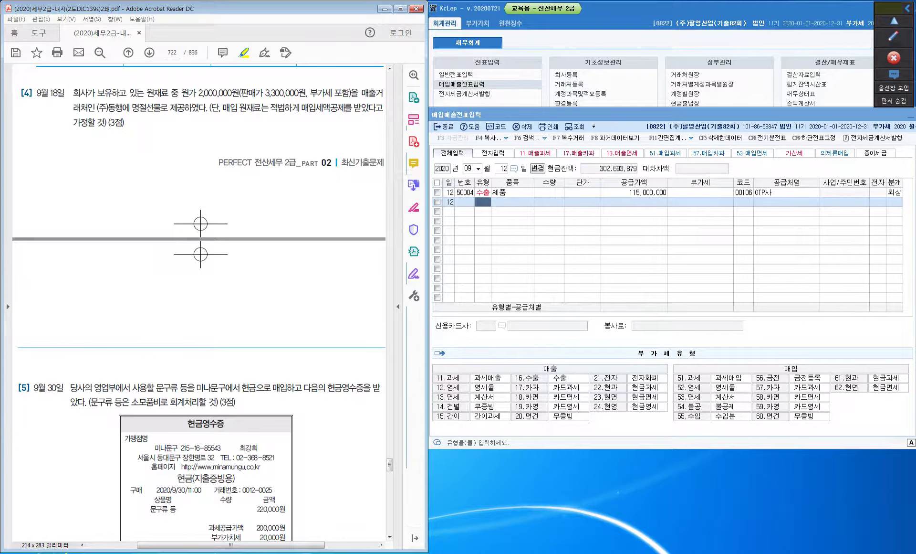
click(504, 168)
text(18)
key(Return)
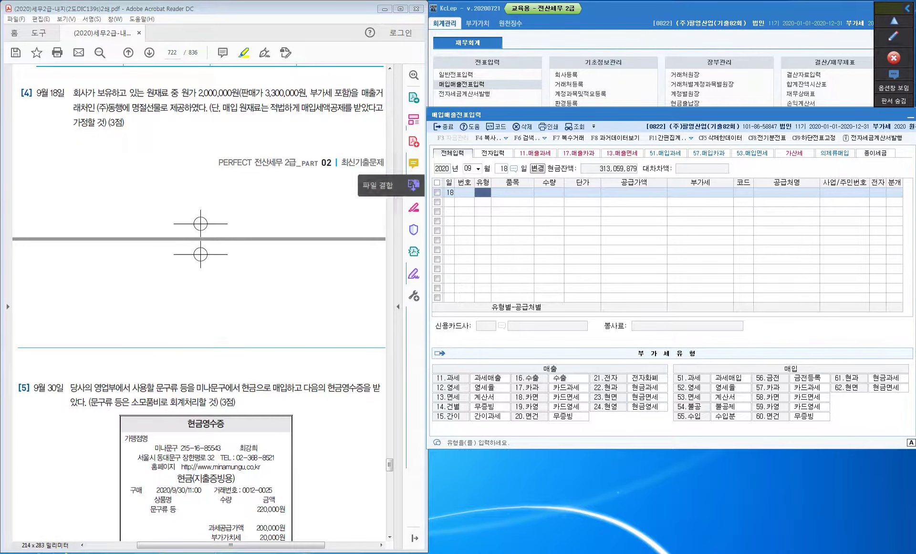
In question 4, mark 부가세 포함 with an arrow, underline 매출거래처인 (주)동행에 명절선물로 제공, and write 간주공급: 사업상증여 beneath
click(893, 36)
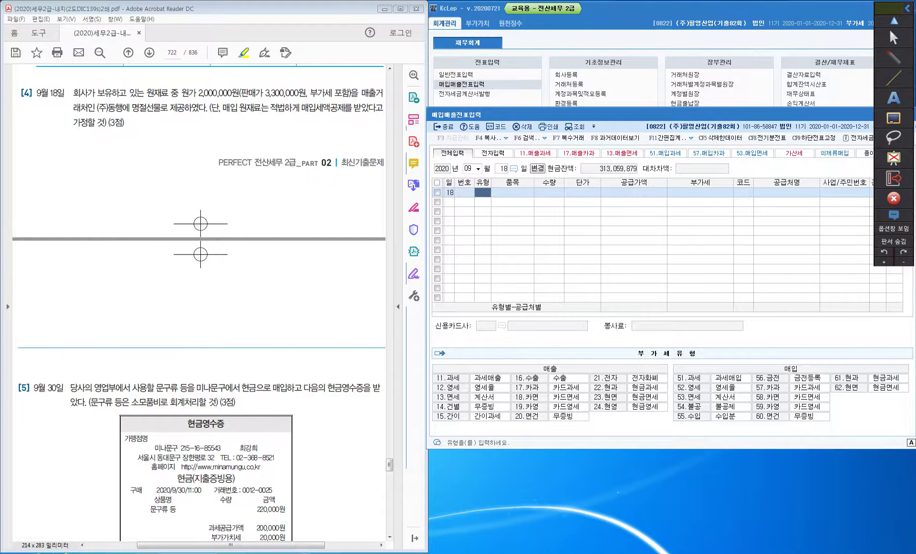
drag(288, 85, 337, 85)
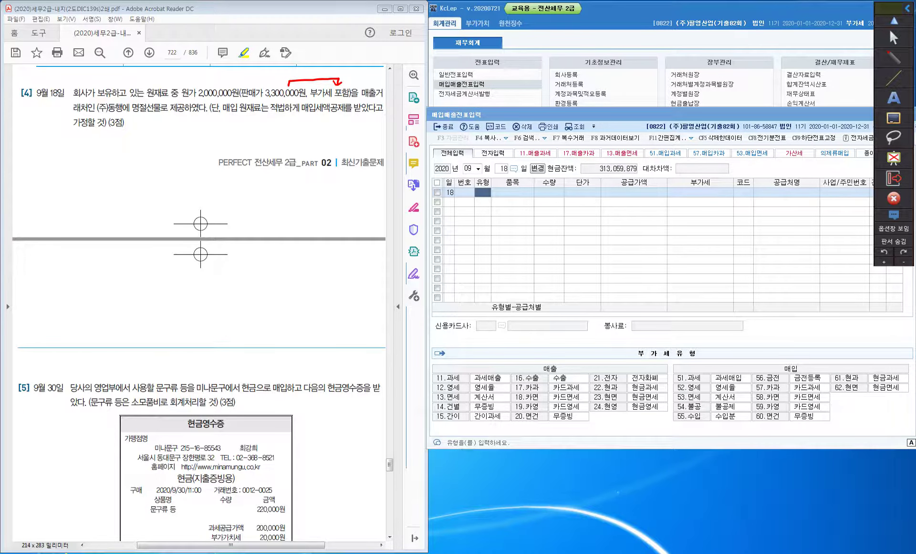
drag(362, 99, 382, 98)
mouse_move(74, 111)
mouse_down()
mouse_move(185, 111)
mouse_move(149, 123)
mouse_move(153, 133)
mouse_up()
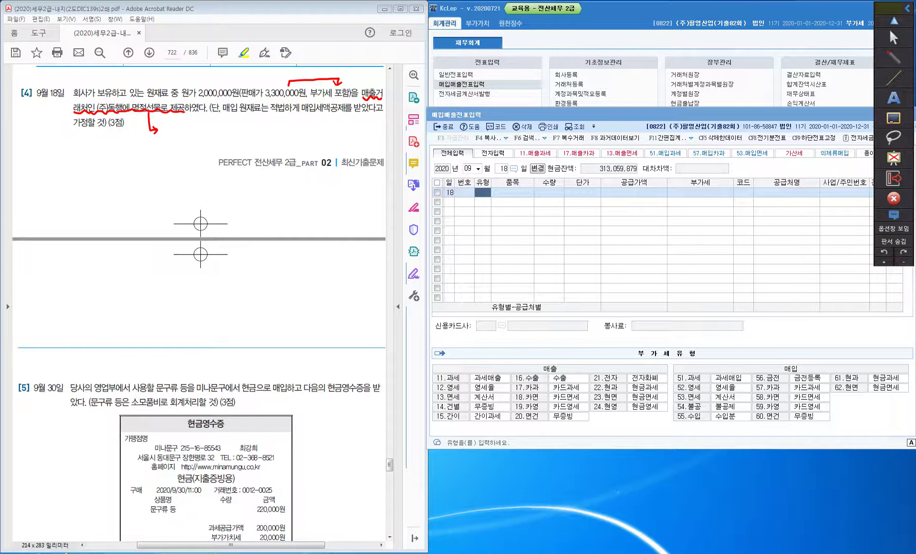
mouse_move(159, 125)
mouse_down()
mouse_move(181, 133)
mouse_move(176, 141)
mouse_move(197, 132)
mouse_move(196, 140)
mouse_up()
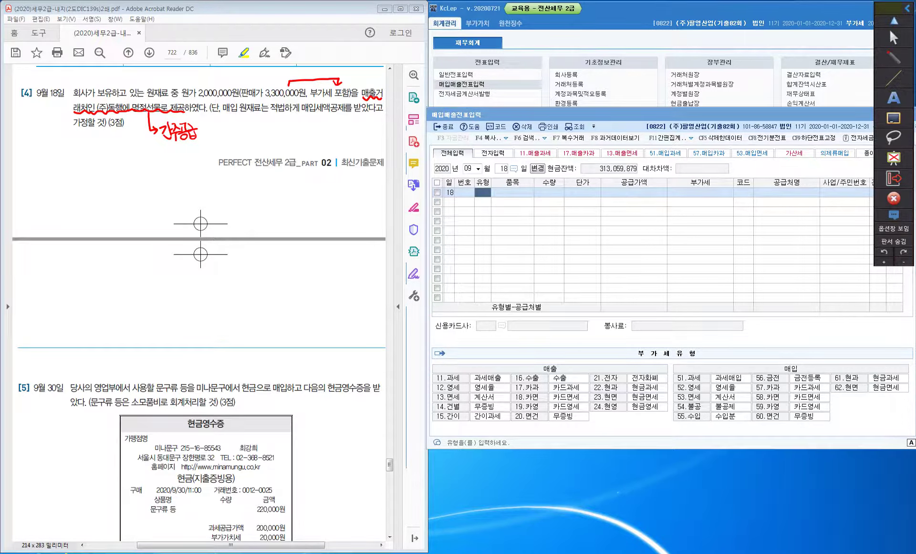
drag(206, 130, 255, 140)
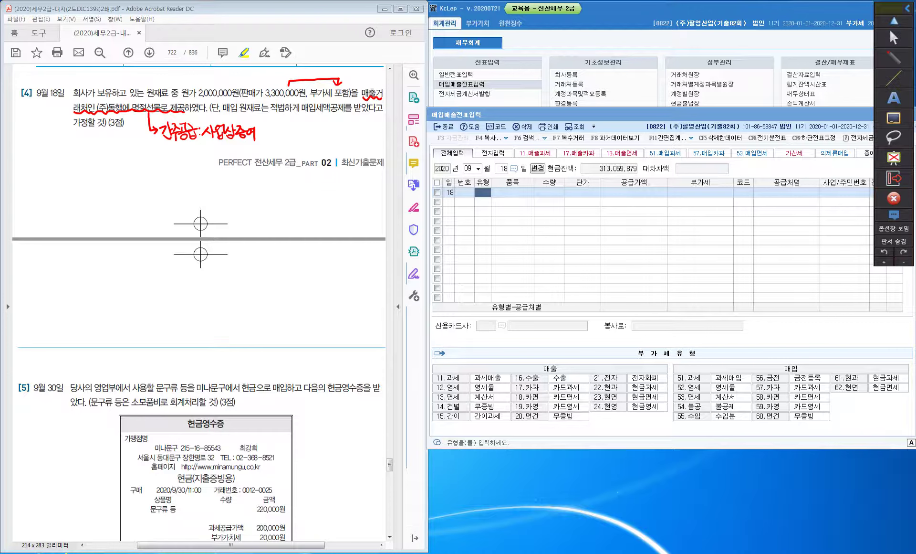
Write 유형: 14.건별 below the 간주공급 note for question 4
mouse_move(173, 145)
mouse_down()
mouse_move(182, 155)
mouse_move(176, 166)
mouse_up()
mouse_move(180, 156)
mouse_down()
mouse_move(179, 166)
mouse_move(184, 156)
mouse_up()
drag(189, 151, 193, 163)
drag(188, 163, 209, 164)
mouse_move(218, 146)
mouse_down()
mouse_move(208, 156)
mouse_move(223, 154)
mouse_up()
mouse_move(219, 145)
mouse_down()
mouse_move(220, 163)
mouse_move(238, 154)
mouse_up()
drag(233, 153, 244, 152)
drag(247, 144, 252, 156)
drag(245, 156, 255, 164)
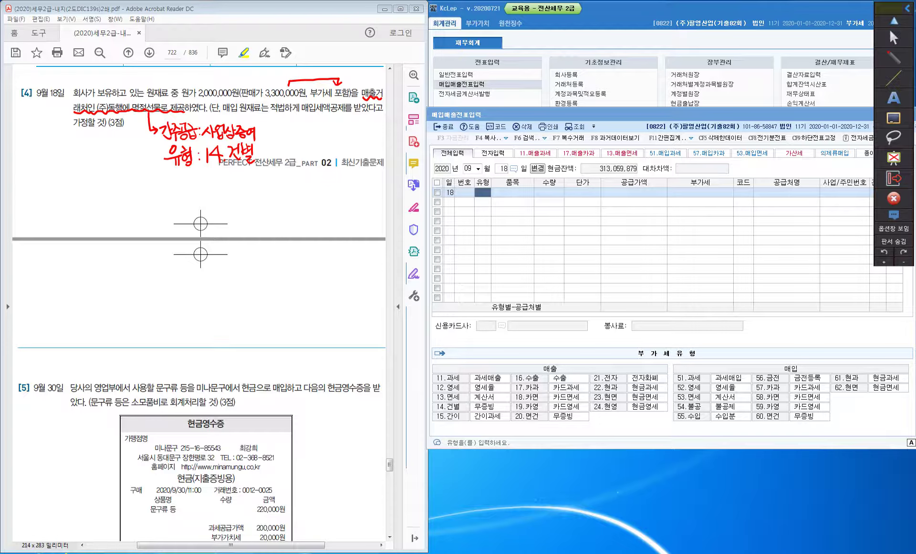
Write 과세표준: 시가 3,000,000 below the 유형 note and label 판매가 as 시가 with an arrow
mouse_move(172, 177)
mouse_down()
mouse_move(183, 176)
mouse_move(181, 187)
mouse_up()
drag(177, 181, 186, 193)
drag(187, 184, 191, 189)
mouse_move(198, 177)
mouse_down()
mouse_move(199, 191)
mouse_move(209, 177)
mouse_move(205, 187)
mouse_up()
mouse_move(208, 180)
mouse_down()
mouse_move(213, 191)
mouse_move(250, 187)
mouse_up()
mouse_move(250, 172)
mouse_down()
mouse_move(251, 195)
mouse_move(256, 188)
mouse_up()
drag(260, 172, 260, 190)
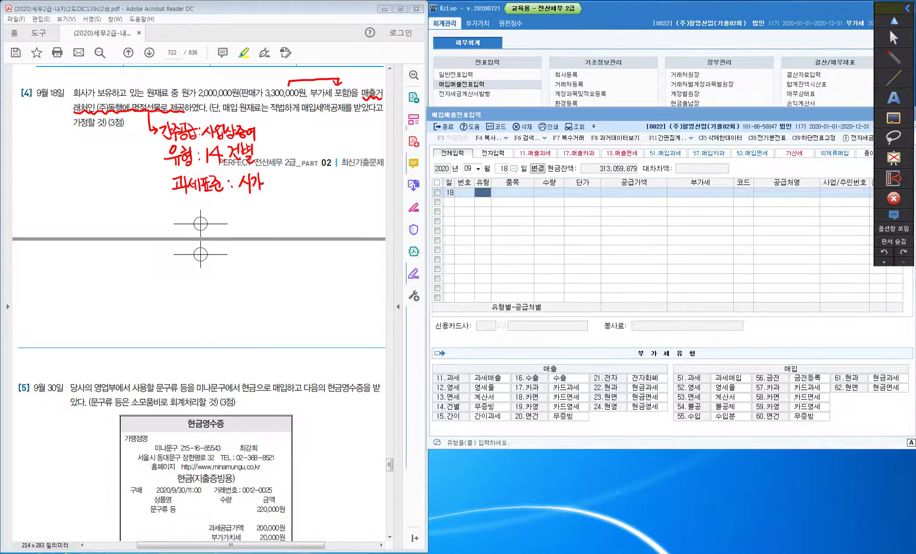
mouse_move(259, 71)
mouse_down()
mouse_move(253, 88)
mouse_move(282, 72)
mouse_up()
mouse_move(276, 177)
mouse_down()
mouse_move(278, 191)
mouse_move(334, 181)
mouse_up()
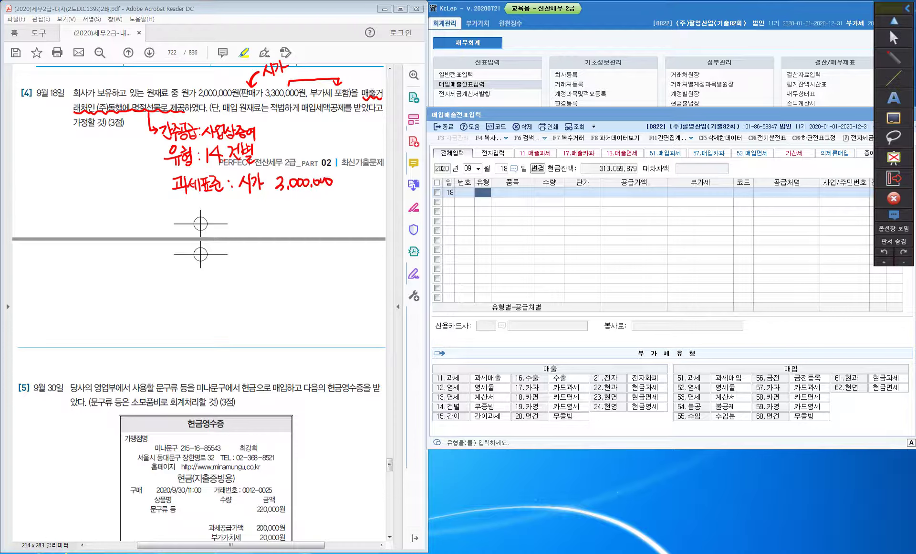
Add an arrow after 사업상증여 and write 접대비 at its end
mouse_move(261, 131)
mouse_down()
mouse_move(288, 125)
mouse_move(279, 134)
mouse_up()
drag(285, 129, 292, 136)
mouse_move(283, 133)
mouse_down()
mouse_move(284, 141)
mouse_move(294, 132)
mouse_up()
drag(285, 140, 318, 139)
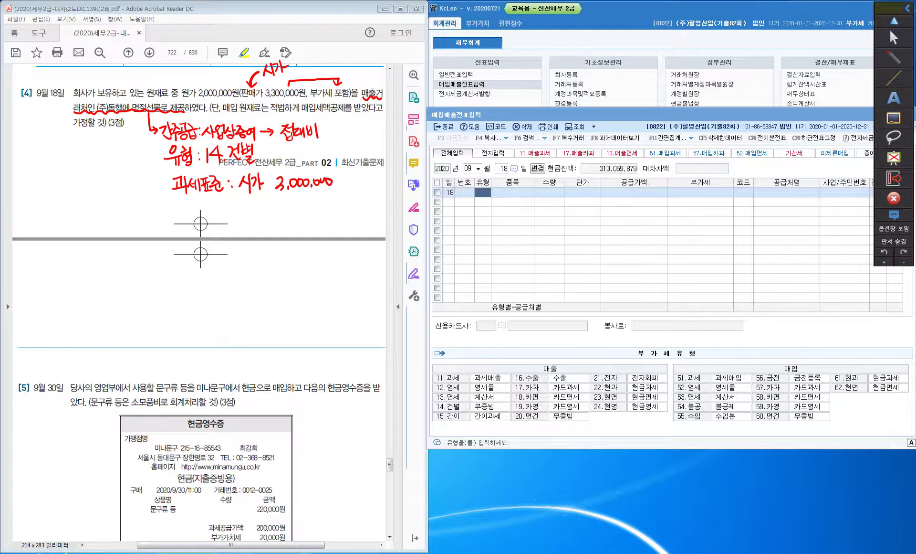
Write (판) after the 접대비 note for question 4
mouse_move(326, 122)
mouse_down()
mouse_move(321, 139)
mouse_move(336, 123)
mouse_move(330, 133)
mouse_up()
drag(327, 133, 340, 133)
drag(332, 133, 342, 140)
Draw an arrow to 원재료 in question 4 and write 타계정대체(8) above it
mouse_move(163, 71)
mouse_down()
mouse_move(153, 88)
mouse_move(160, 82)
mouse_up()
mouse_move(165, 67)
mouse_down()
mouse_move(174, 76)
mouse_move(183, 66)
mouse_up()
drag(190, 53, 198, 65)
mouse_move(195, 50)
mouse_down()
mouse_move(205, 67)
mouse_move(209, 52)
mouse_up()
drag(203, 53, 214, 57)
mouse_move(215, 46)
mouse_down()
mouse_move(219, 62)
mouse_move(225, 54)
mouse_up()
mouse_move(224, 44)
mouse_down()
mouse_move(234, 59)
mouse_move(244, 39)
mouse_up()
drag(241, 41, 250, 43)
drag(249, 30, 252, 48)
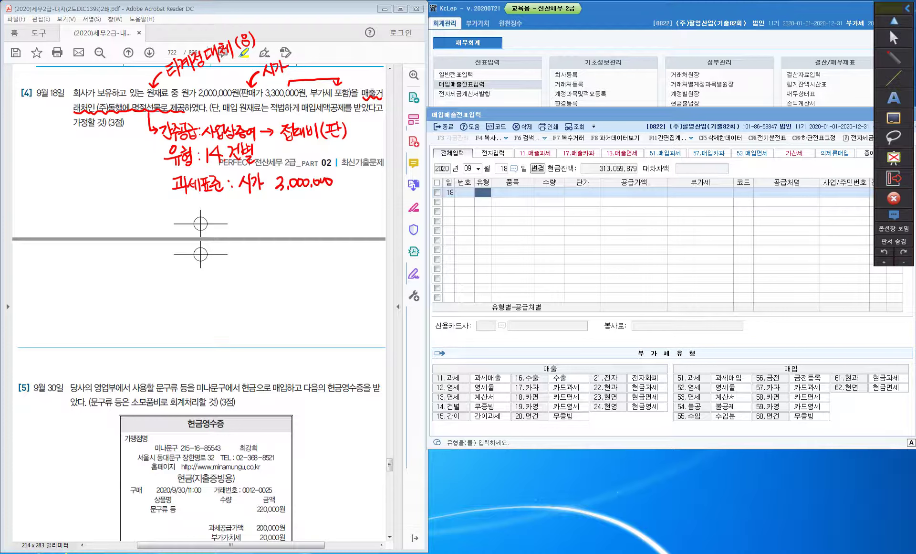
Point an arrow at the 원가 amount 2,000,000원 and draw a star beside question 4
mouse_move(212, 71)
mouse_down()
mouse_move(211, 85)
mouse_move(217, 81)
mouse_up()
mouse_move(20, 87)
mouse_down()
mouse_move(19, 75)
mouse_move(35, 77)
mouse_move(29, 90)
mouse_up()
click(891, 25)
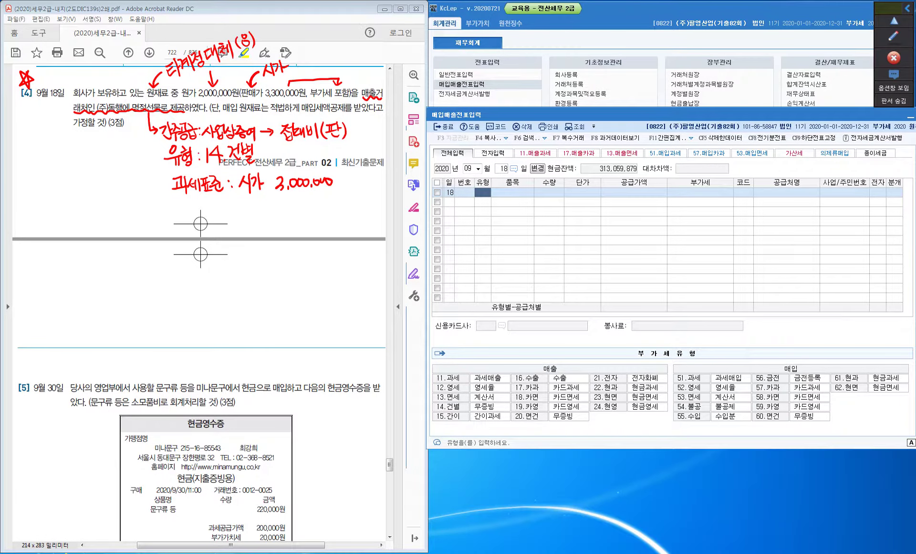
Set the September 18 voucher's 유형 to 14 (건별) and its 품목 to 명절선물
text(14)
key(Return)
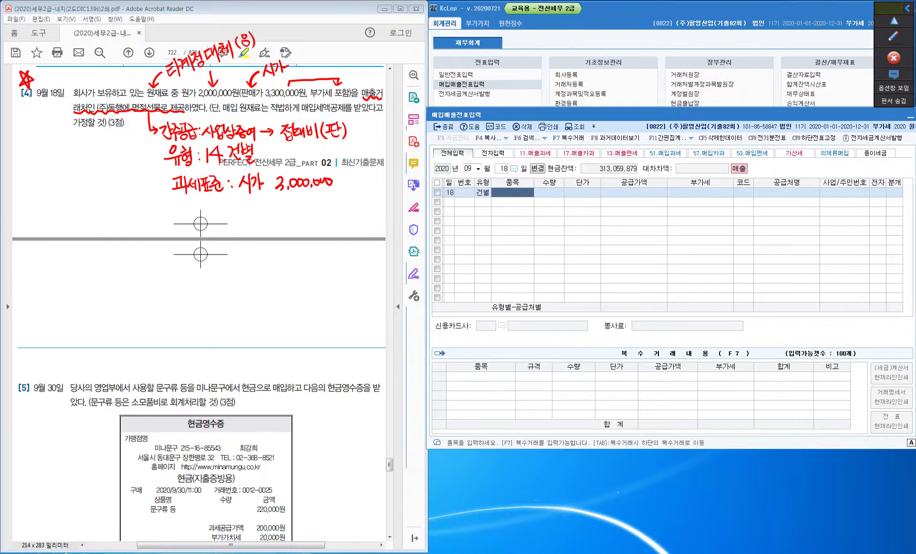
text(wjqe)
key(BackSpace)
key(BackSpace)
key(BackSpace)
key(BackSpace)
key(Hangul)
text(명절선물)
key(Return)
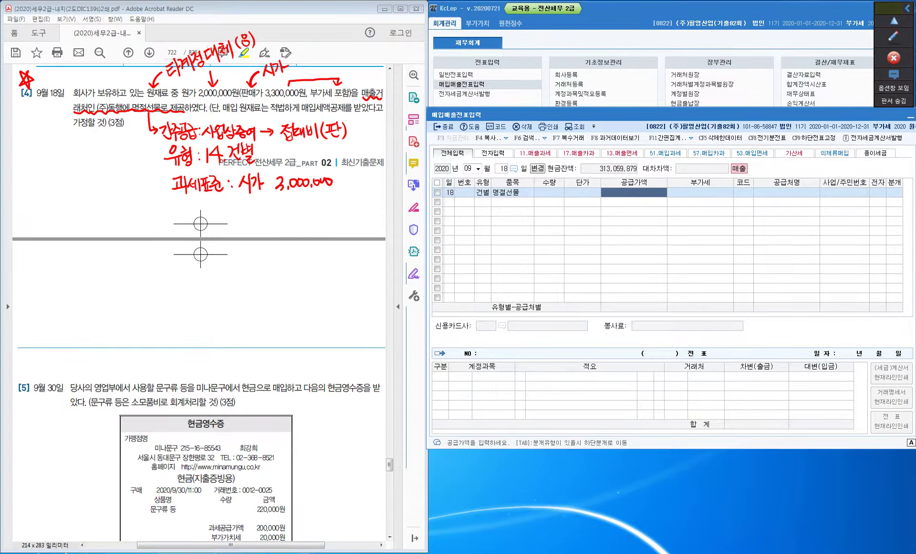
Enter the VAT-inclusive 3,300,000 as the 공급가액 of the 명절선물 voucher
text(3300000)
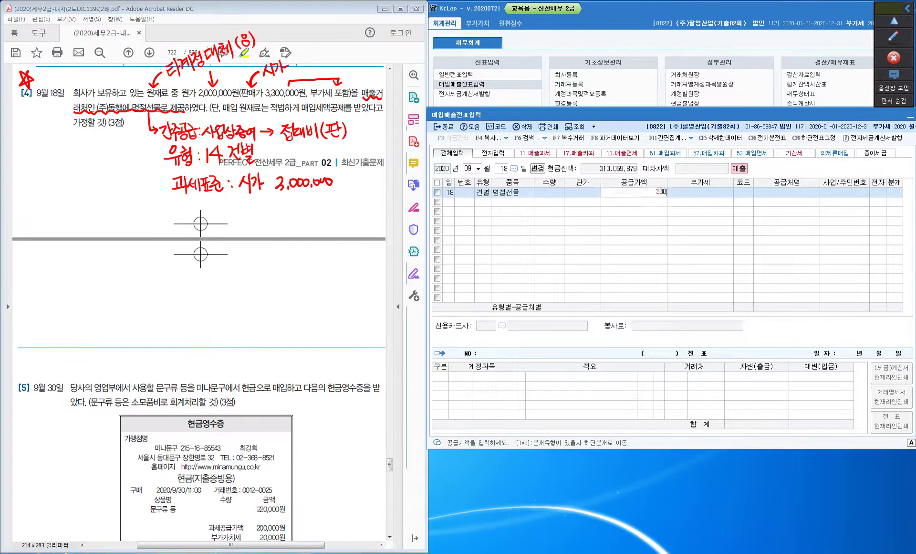
key(Return)
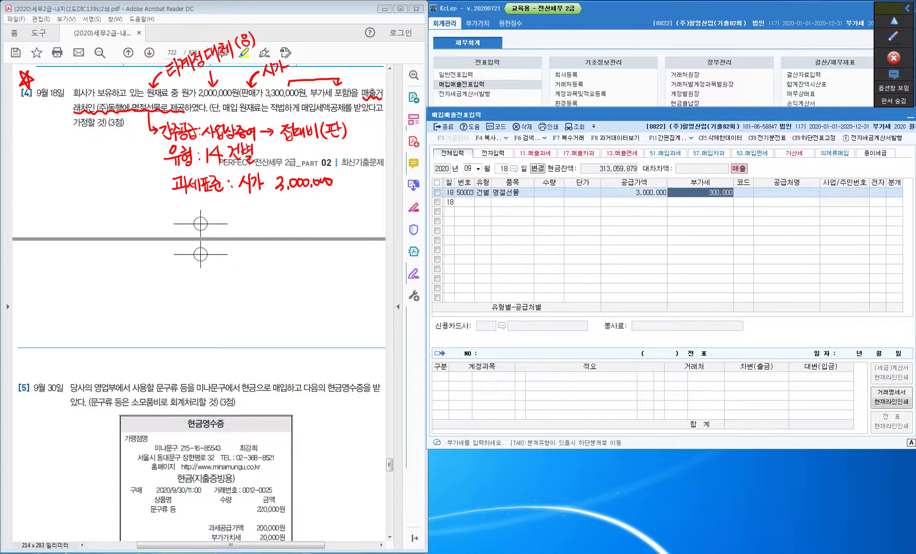
key(Return)
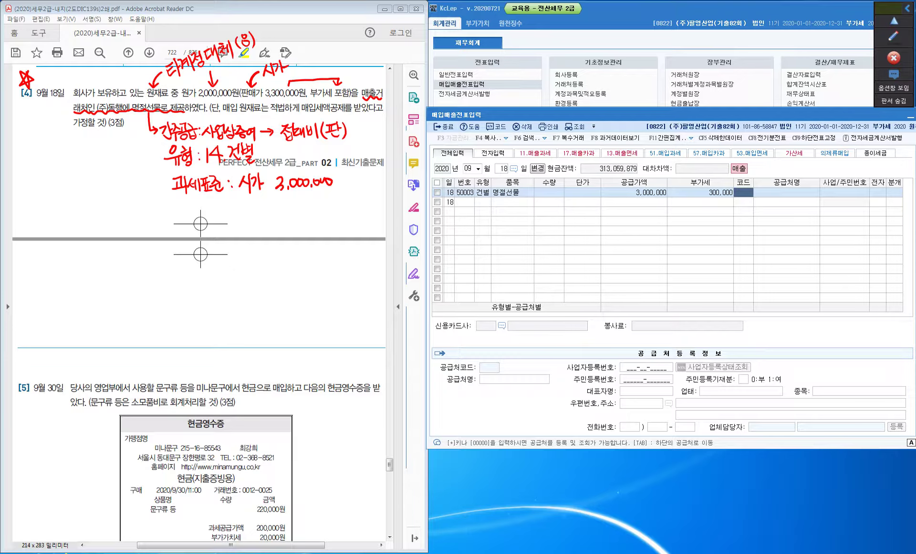
Set the voucher's 공급처 to (주)동행 and its 분개 type to 3 (혼합)
text(동행)
key(Return)
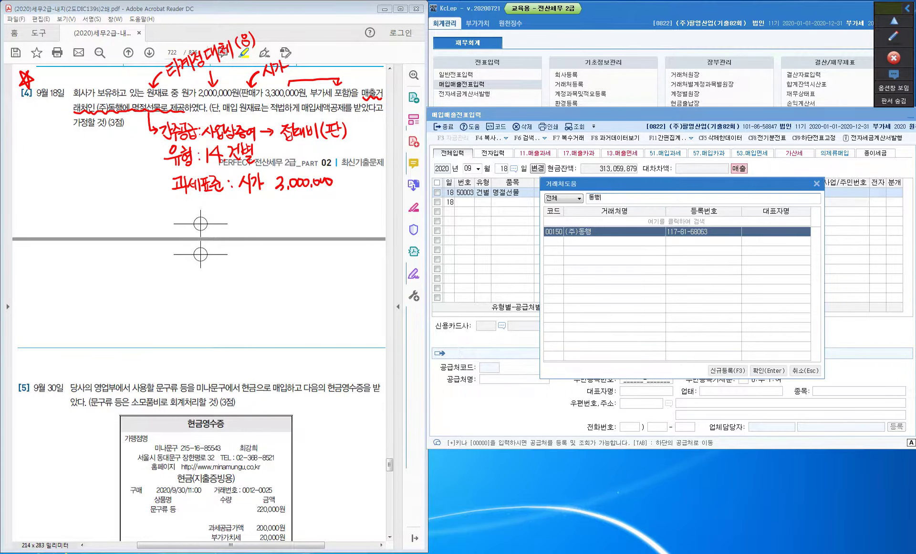
key(Return)
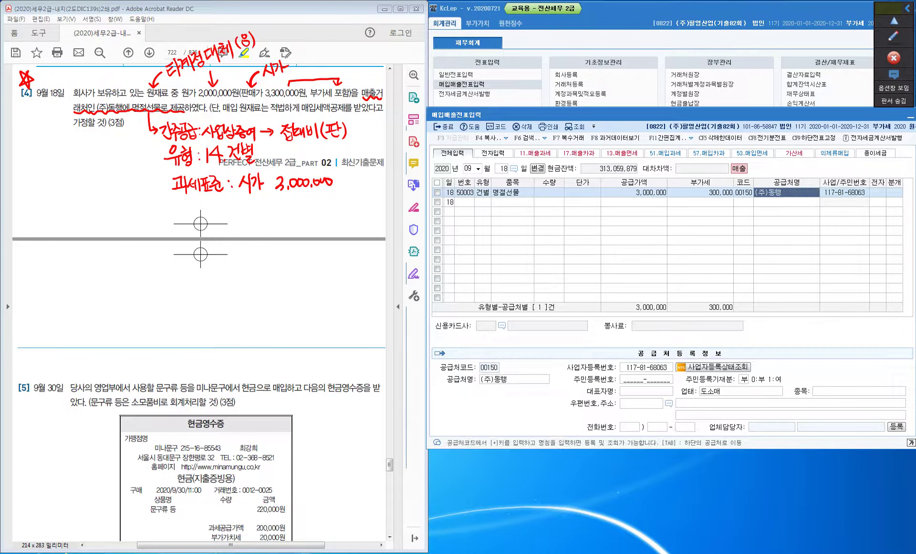
key(Return)
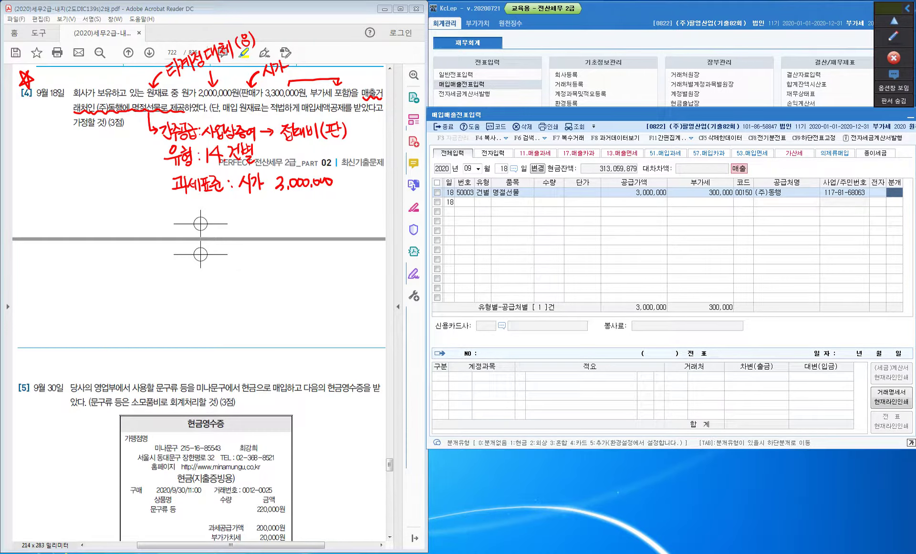
text(3)
key(Return)
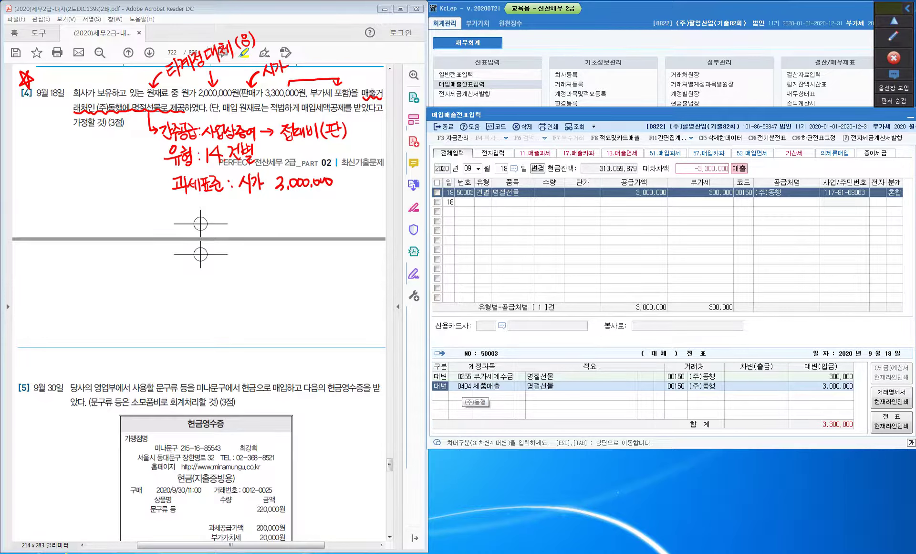
Change the 제품매출 credit line to account 0153 원재료 with an amount of 2,000,000
click(461, 386)
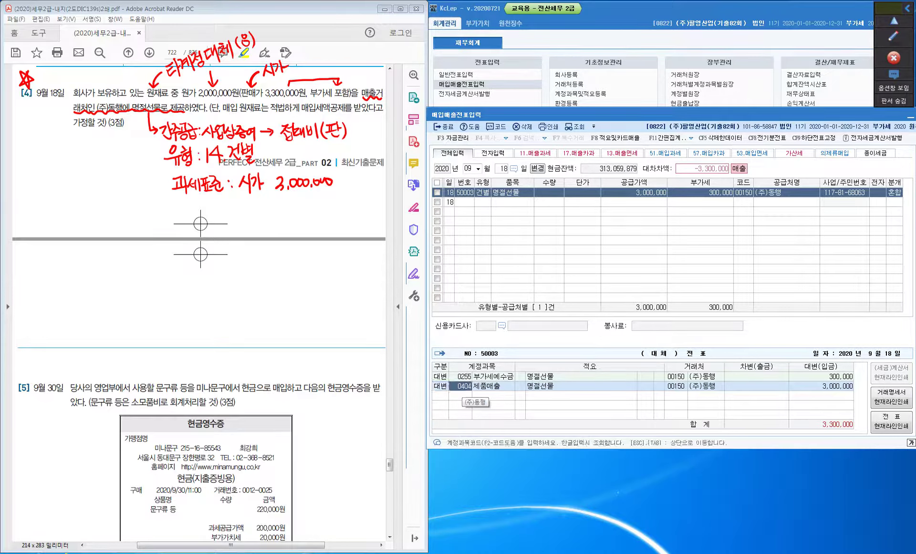
text(0153)
key(Return)
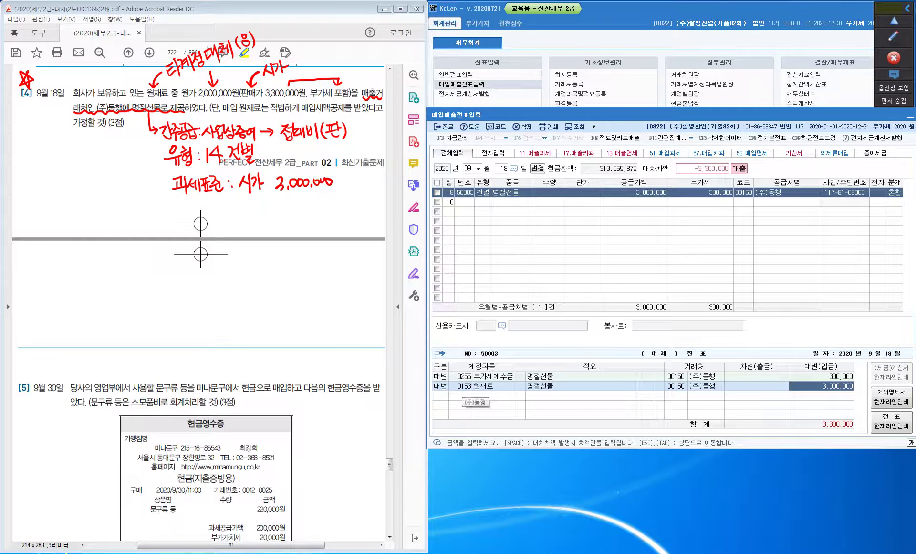
key(ctrl)
key(ctrl)
key(ctrl)
key(ctrl)
text(2000000)
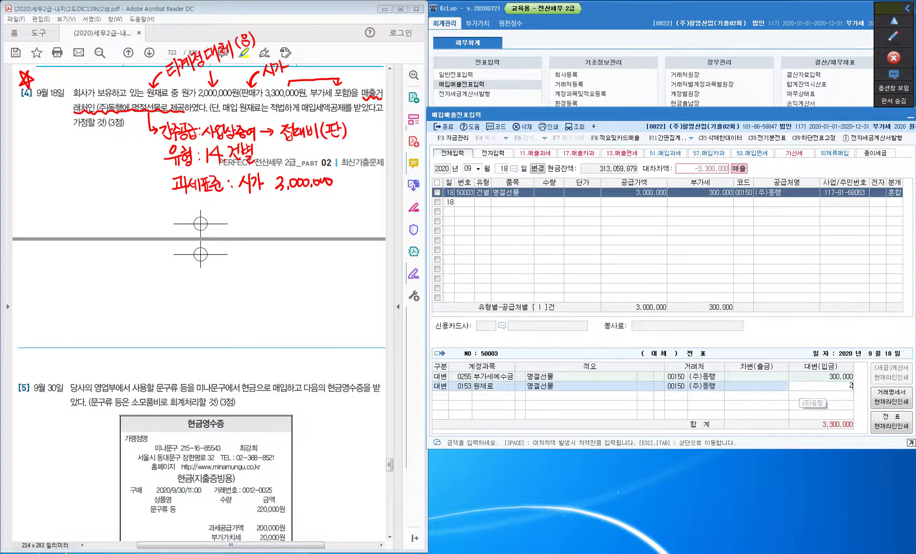
key(Return)
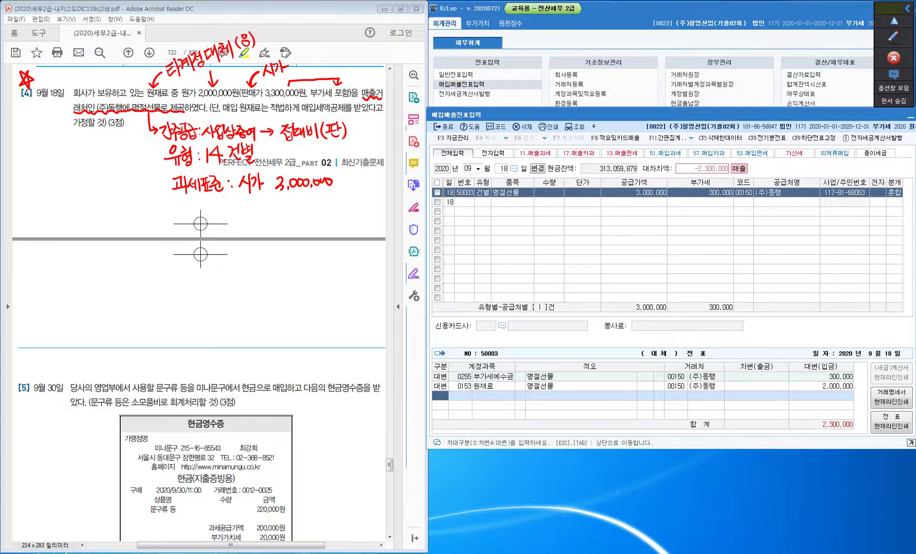
Apply 적요 08 타계정으로 대체액 원가명세서 반영분 to the 원재료 line and continue to a new line
click(520, 385)
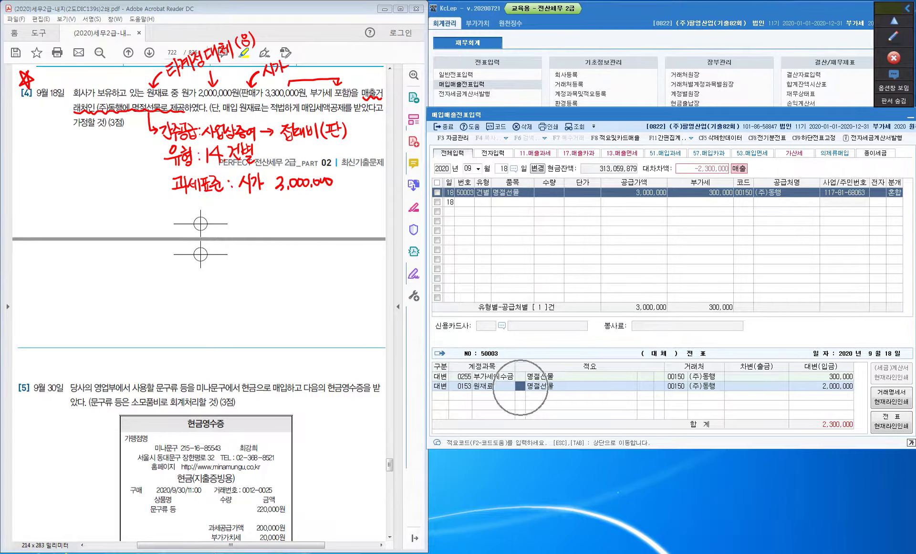
key(F2)
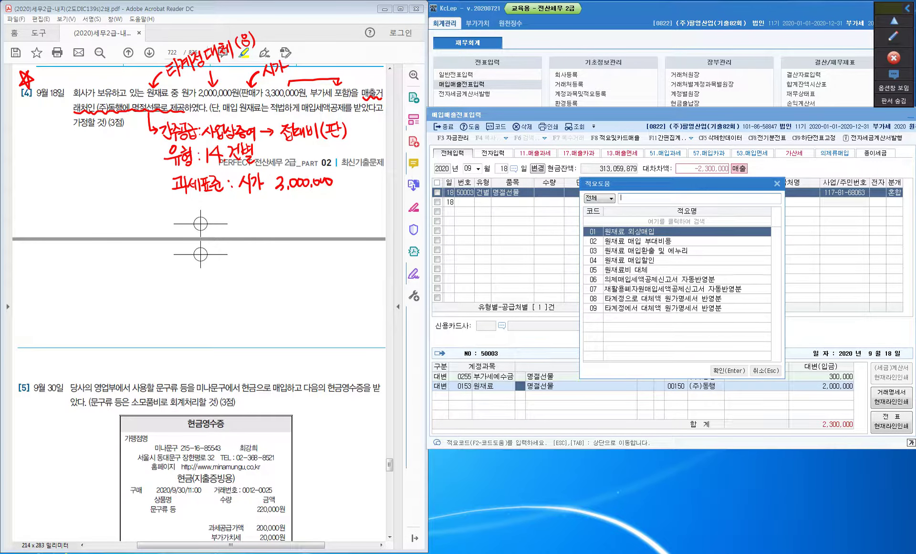
click(593, 298)
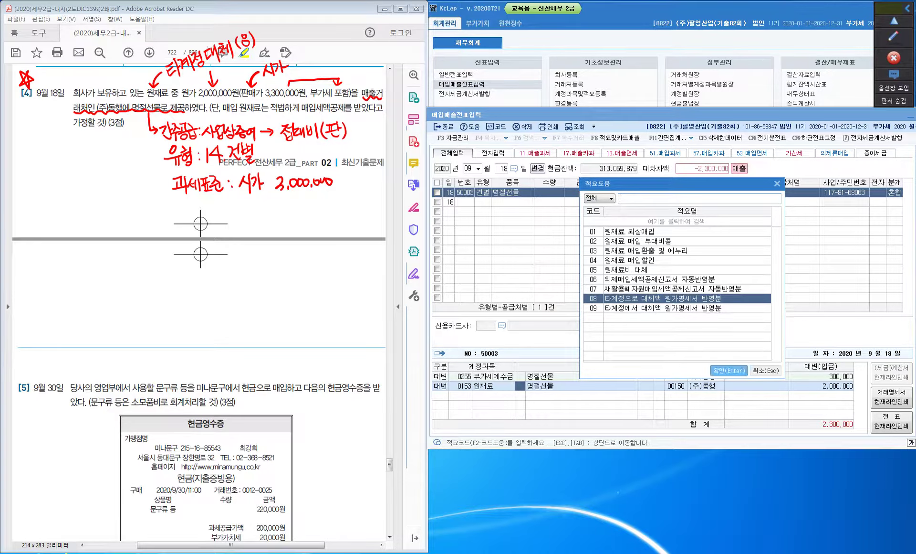
click(729, 370)
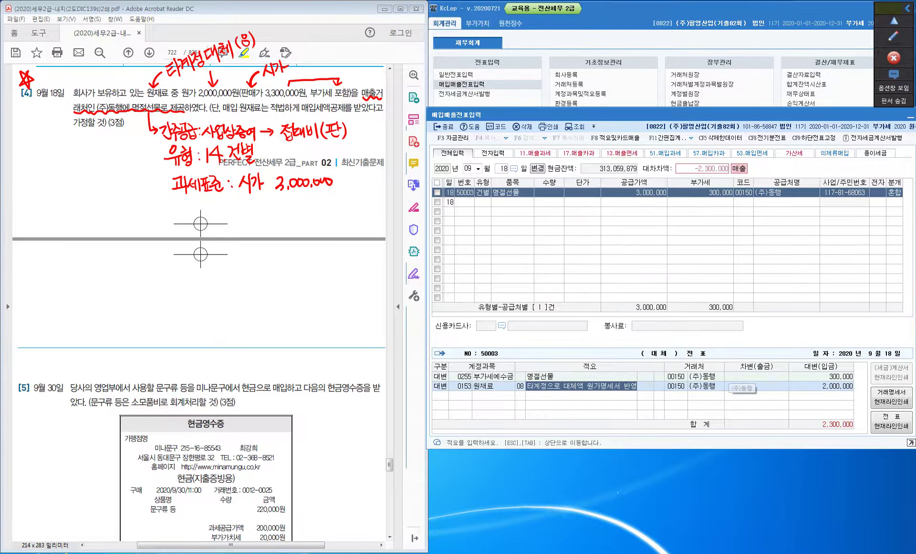
key(Return)
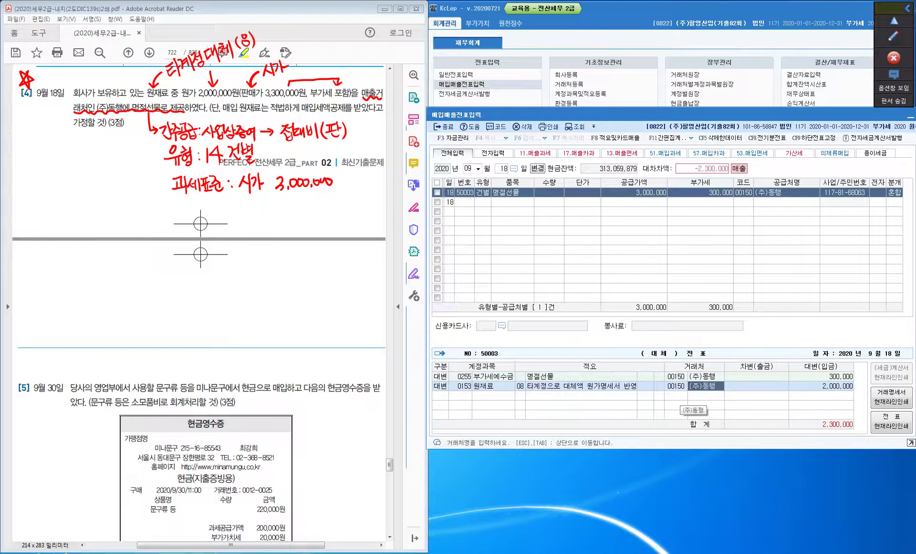
key(Return)
key(Return)
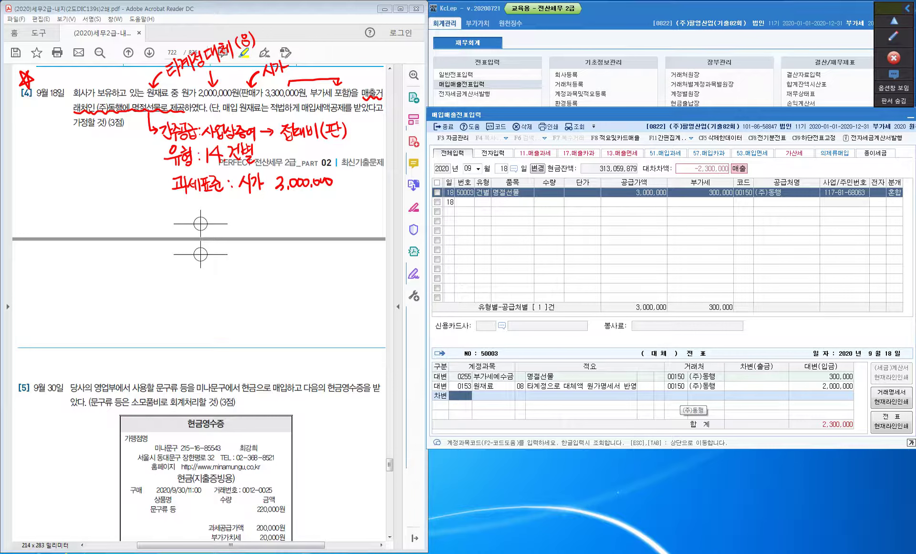
Enter account 0813 접대비 on the new debit line with the balancing amount of 2,300,000
text(0813)
key(Return)
key(Return)
key(Return)
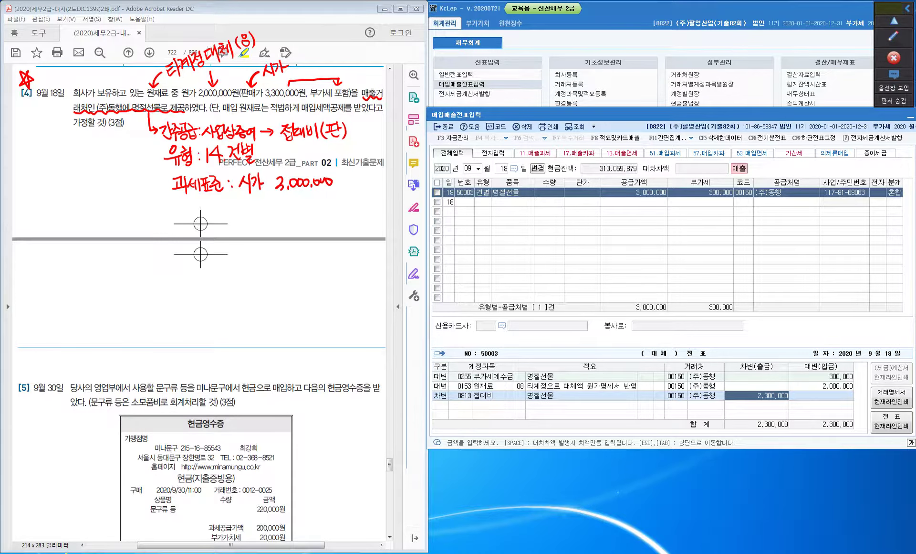
Draw rectangles around the 원재료 line's 적요 08 and 2,000,000 credit, the 공급가액 3,000,000 and the 건별 유형
click(894, 36)
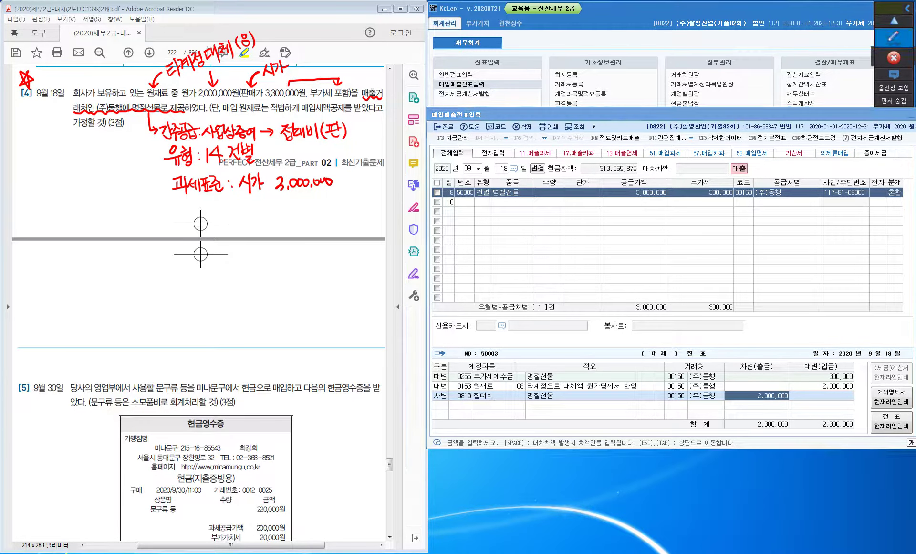
click(893, 77)
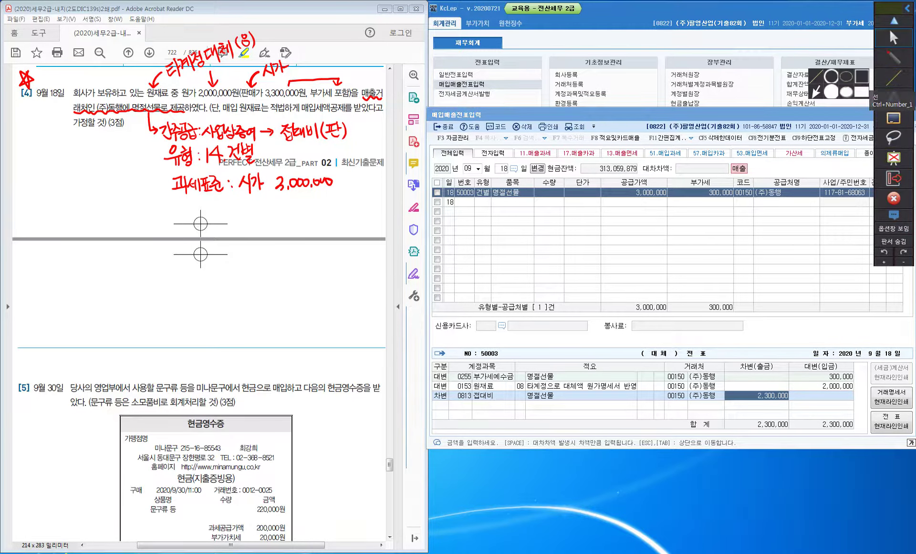
click(861, 75)
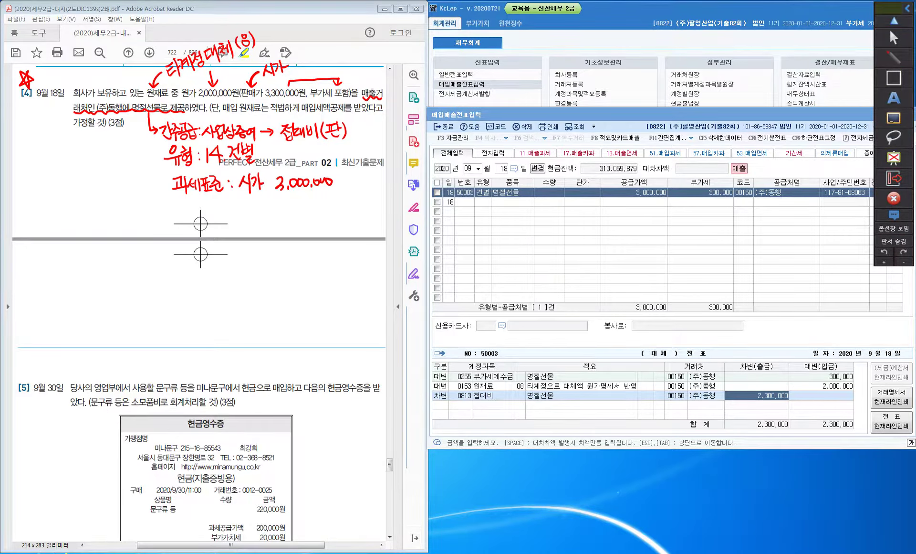
mouse_move(510, 380)
mouse_down()
mouse_move(511, 392)
mouse_move(547, 397)
mouse_move(641, 393)
mouse_up()
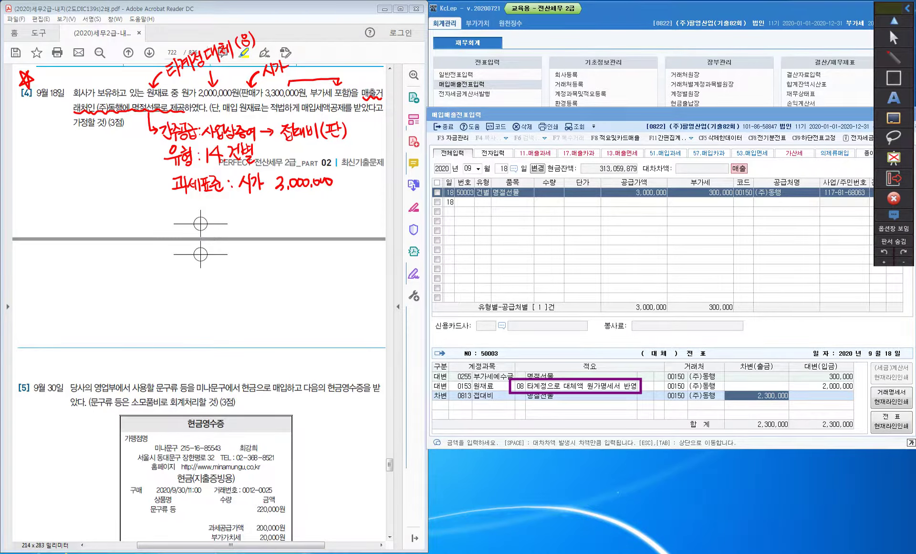
mouse_move(787, 376)
mouse_down()
mouse_move(806, 397)
mouse_move(858, 393)
mouse_up()
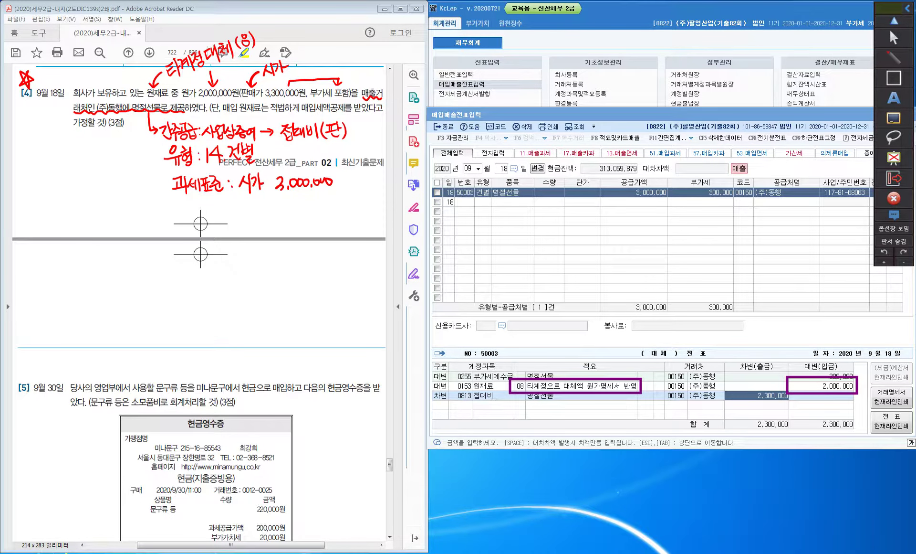
mouse_move(597, 175)
mouse_down()
mouse_move(629, 205)
mouse_move(671, 204)
mouse_up()
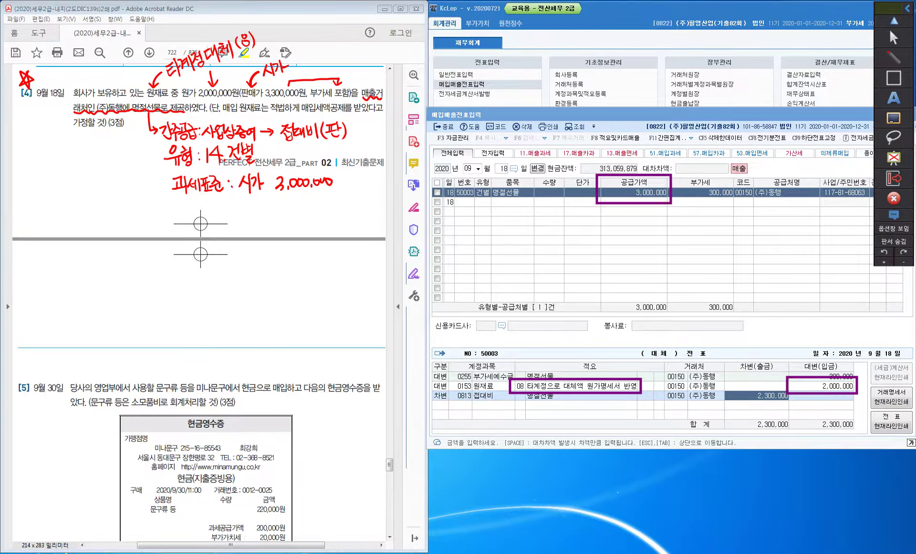
mouse_move(470, 176)
mouse_down()
mouse_move(472, 198)
mouse_move(495, 203)
mouse_up()
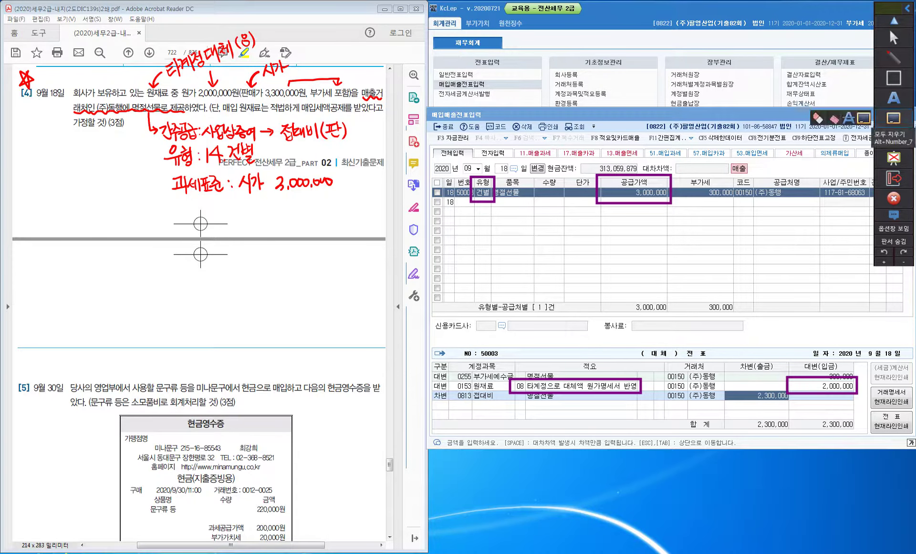
Erase all the drawn annotations and set the voucher date to September 30 for question 5
click(894, 118)
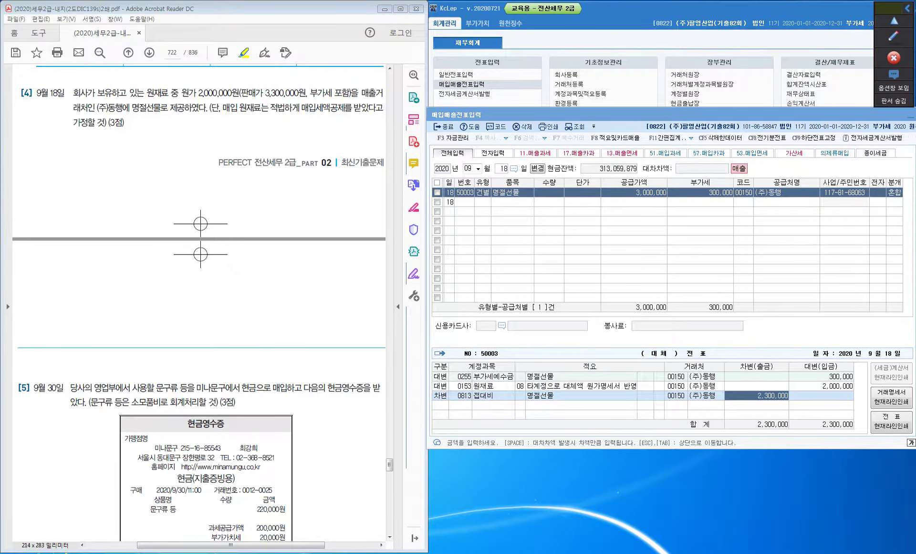
scroll(199, 301, down, 5)
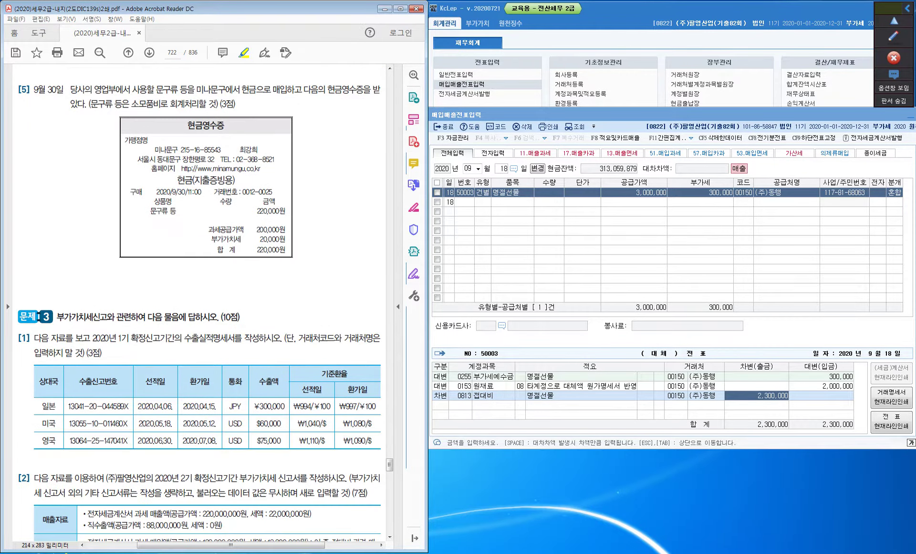
key(Escape)
text(30)
key(Return)
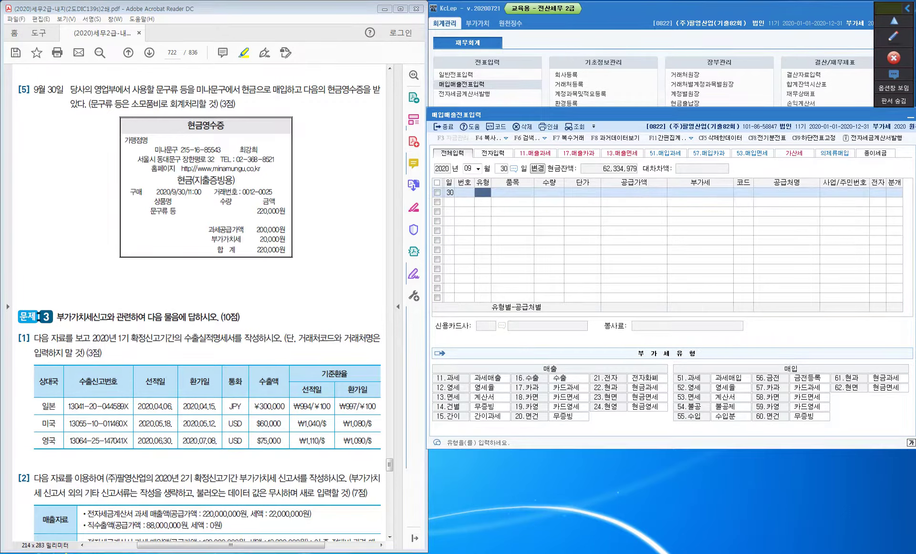
In question 5's text, tick 미나문구, circle 현금 and 소모품비, and draw a slash after 매입하고
click(892, 35)
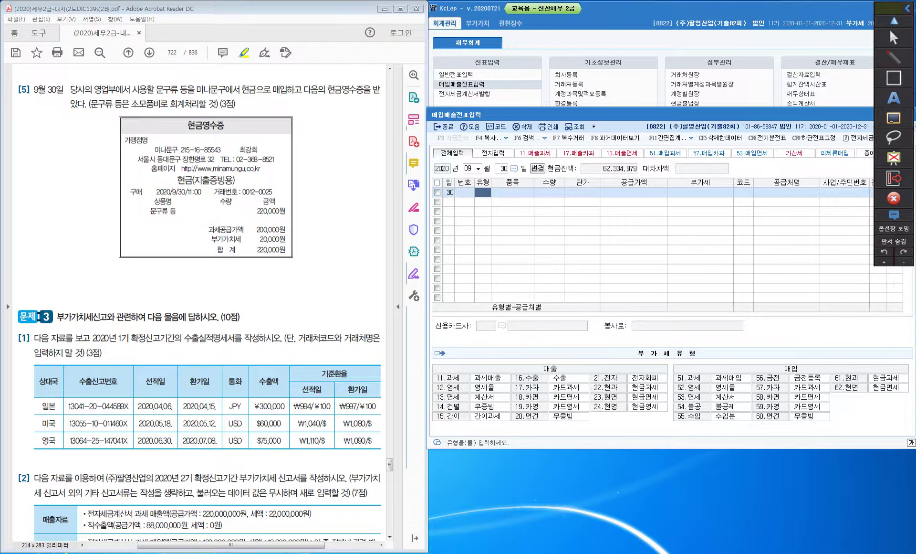
mouse_move(306, 82)
mouse_down()
mouse_move(298, 113)
mouse_move(241, 102)
mouse_move(252, 77)
mouse_move(258, 99)
mouse_move(217, 75)
mouse_up()
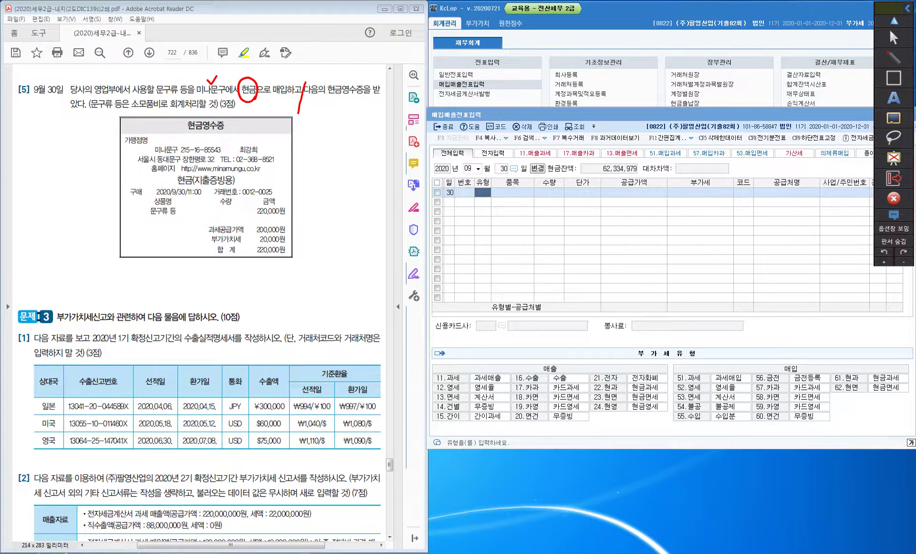
mouse_move(162, 102)
mouse_down()
mouse_move(139, 114)
mouse_move(158, 89)
mouse_up()
Tick the 220,000원 합계 and 현금(지출증빙용) on the question 5 receipt, and write 61.현과 beside it
mouse_move(287, 247)
mouse_down()
mouse_move(291, 255)
mouse_move(295, 243)
mouse_up()
drag(237, 178, 243, 177)
mouse_move(324, 131)
mouse_down()
mouse_move(319, 142)
mouse_move(332, 148)
mouse_move(347, 135)
mouse_move(366, 152)
mouse_up()
click(337, 146)
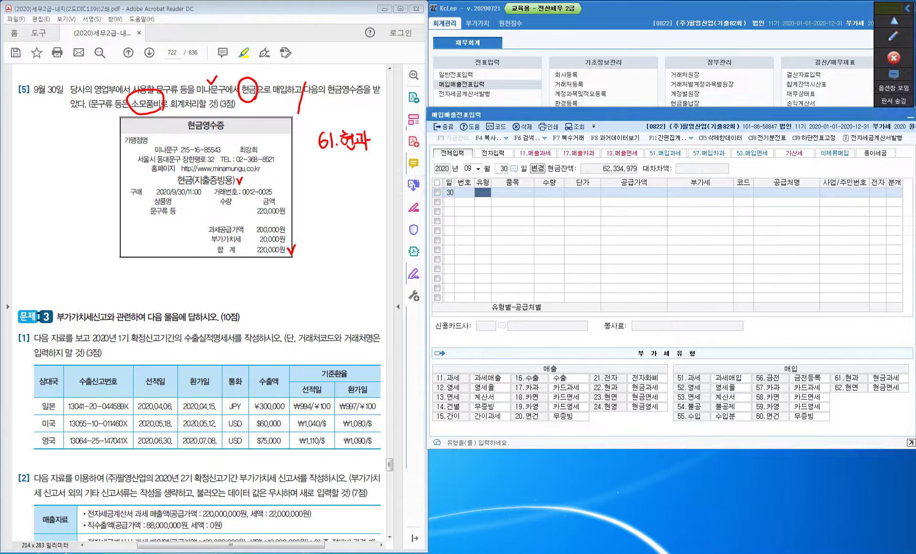
Start the September 30 purchase voucher as type 61 현과 with item 문구, entering the VAT-inclusive total of 220,000 as 공급가액
text(61)
key(Return)
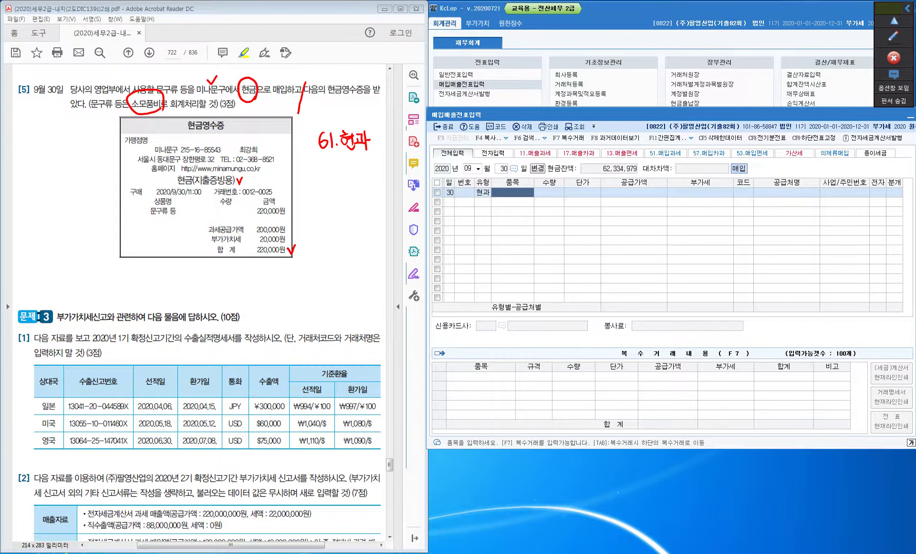
text(문구)
key(Return)
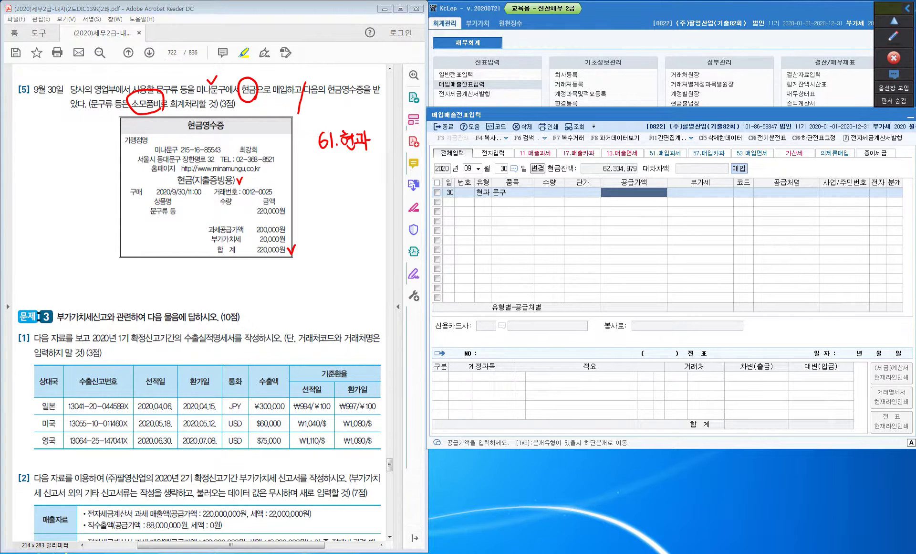
text(200000)
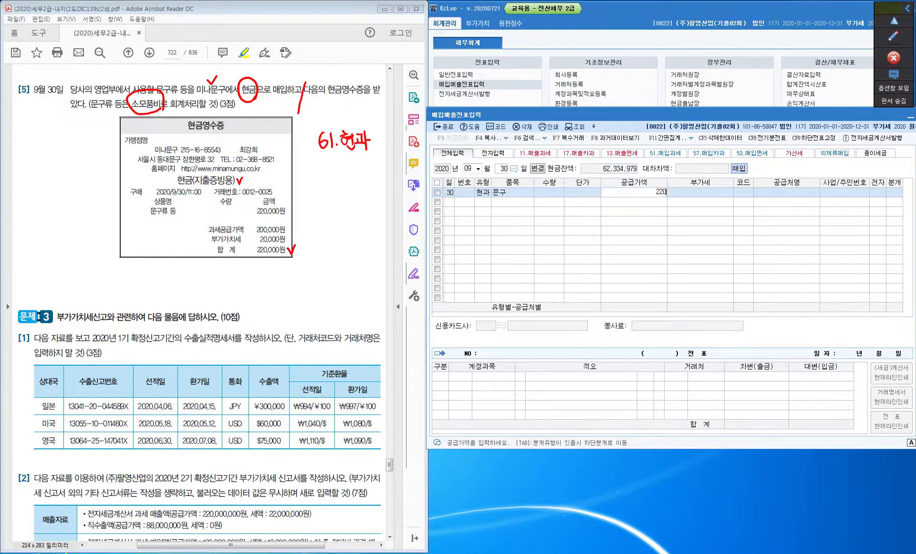
key(Return)
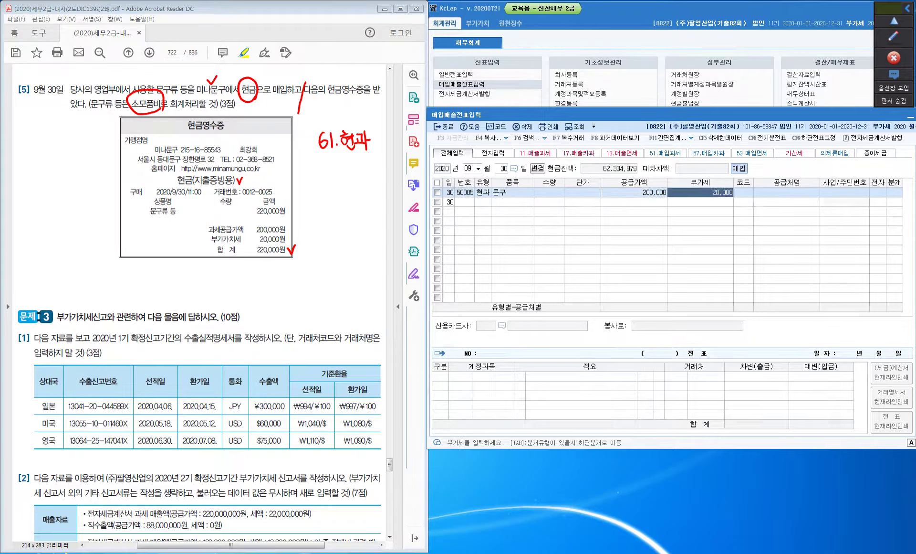
key(Return)
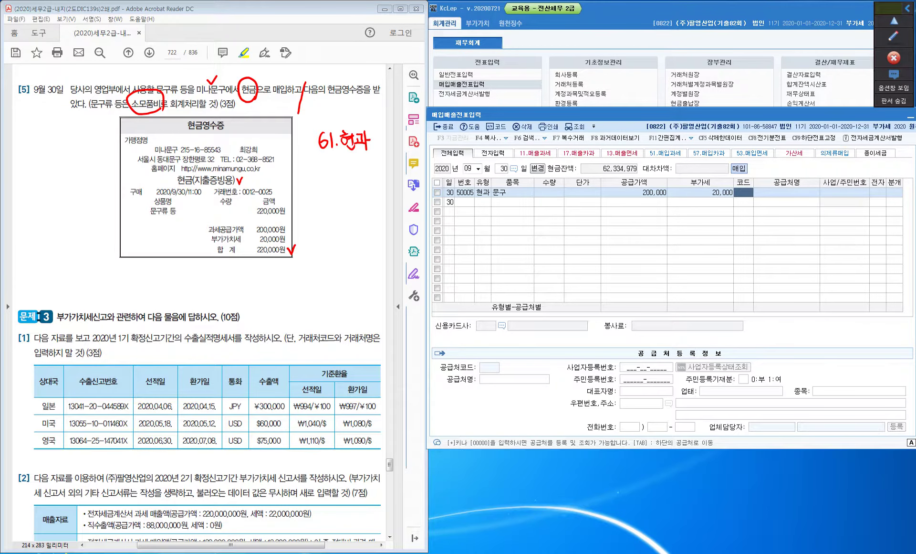
Set 미나문구 as the voucher's supplier and choose journal type 1 현금
text(미내)
key(Return)
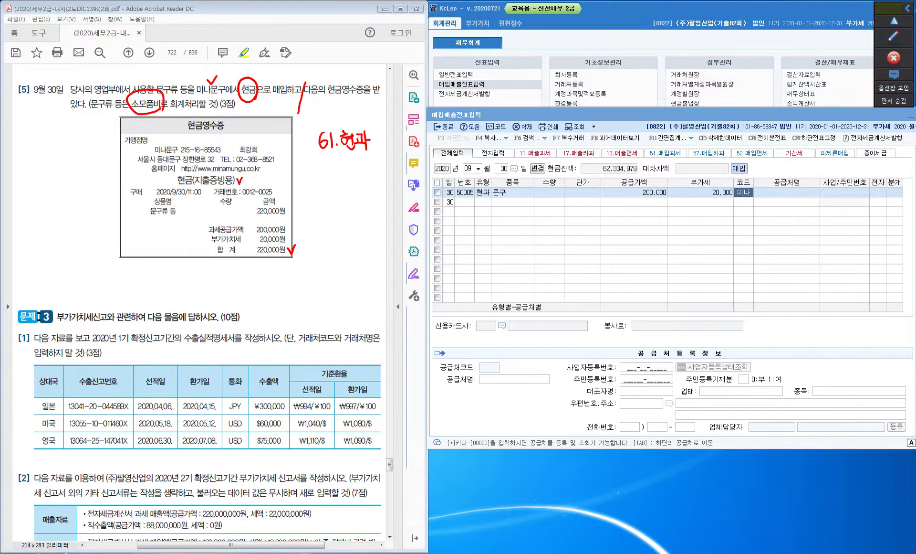
key(Return)
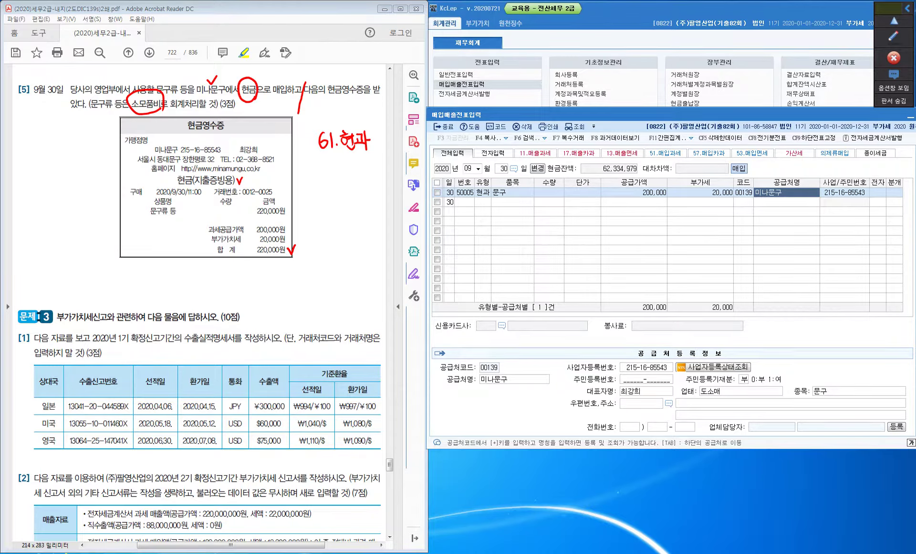
key(Return)
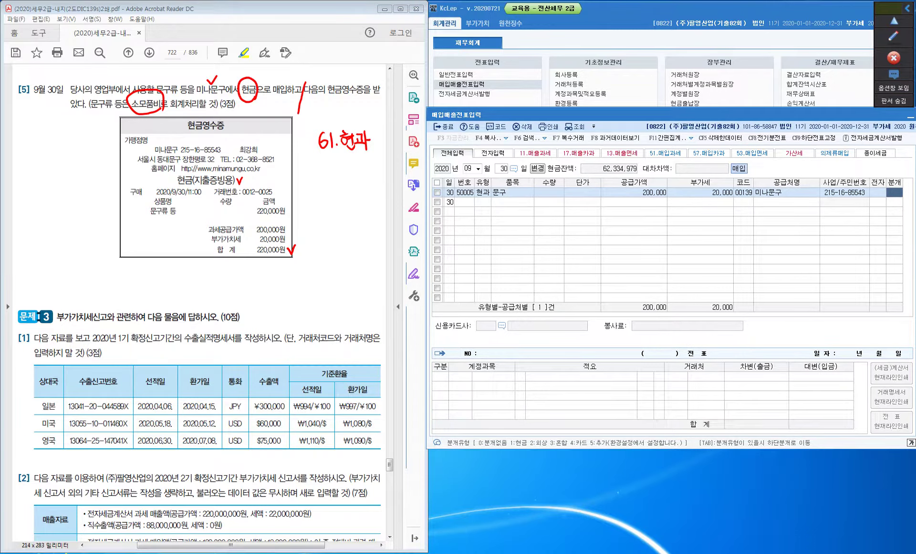
text(1)
key(Return)
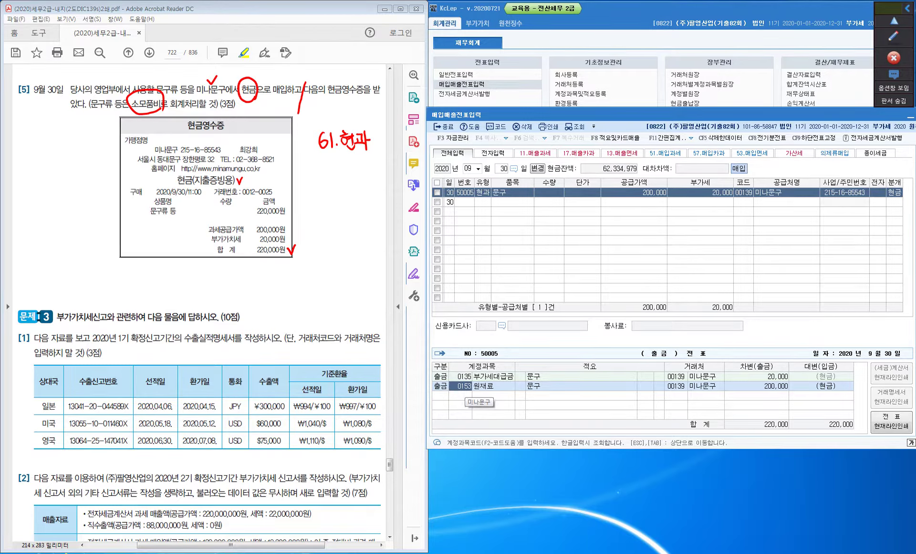
Highlight 영업부 in question 5 and change the voucher's 원재료 line to account 0830 소모품비 (판매관리비)
text(소모)
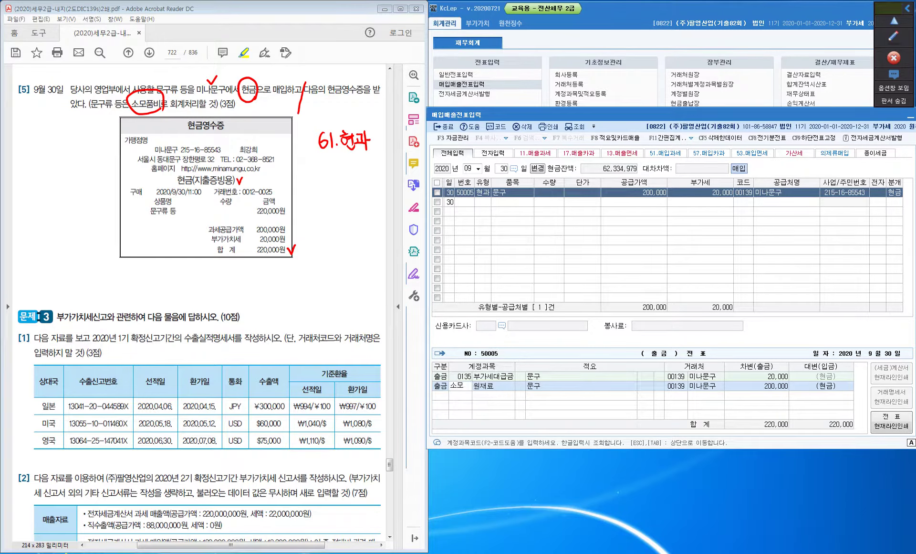
key(Return)
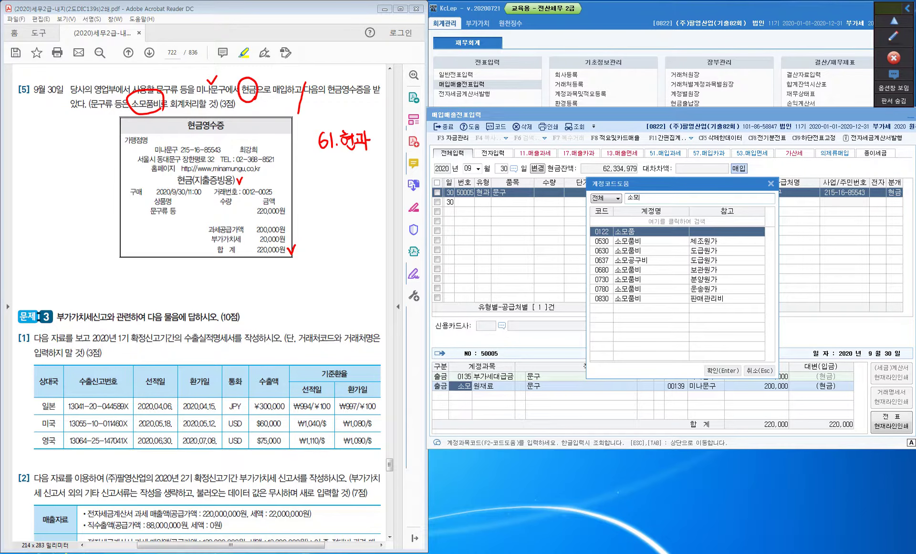
drag(93, 90, 117, 89)
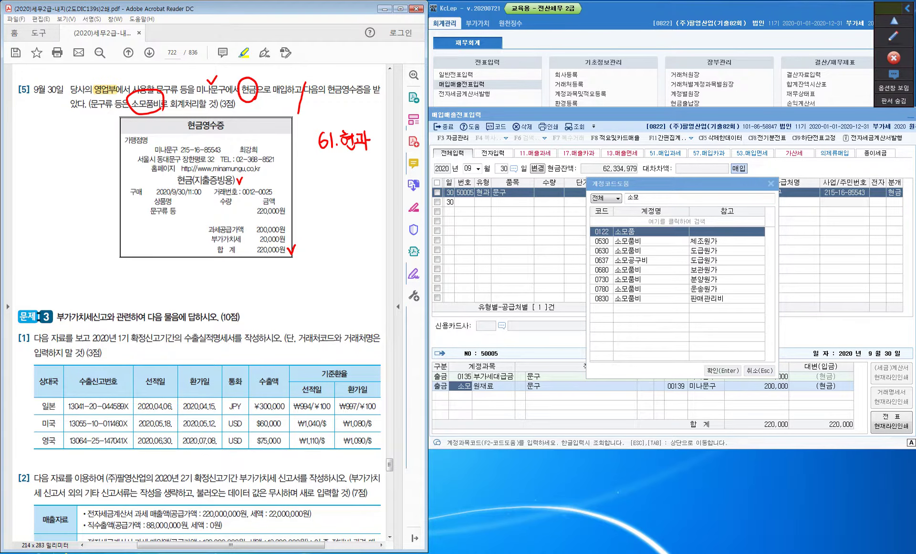
click(652, 298)
click(723, 371)
key(Return)
key(Return)
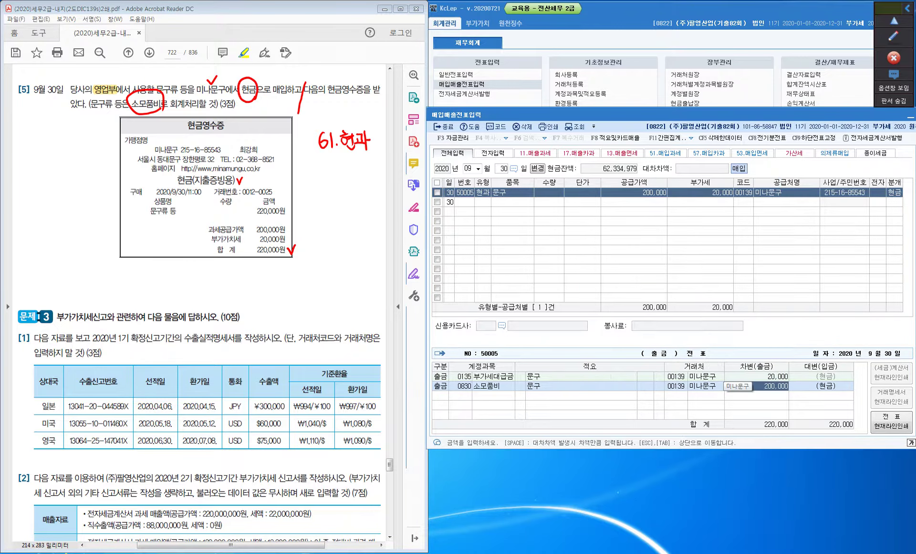
click(513, 192)
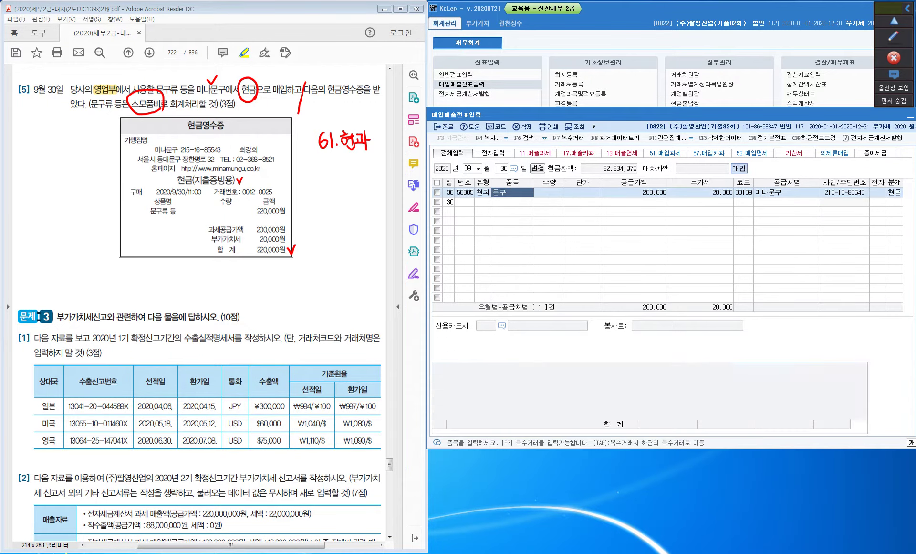
click(635, 192)
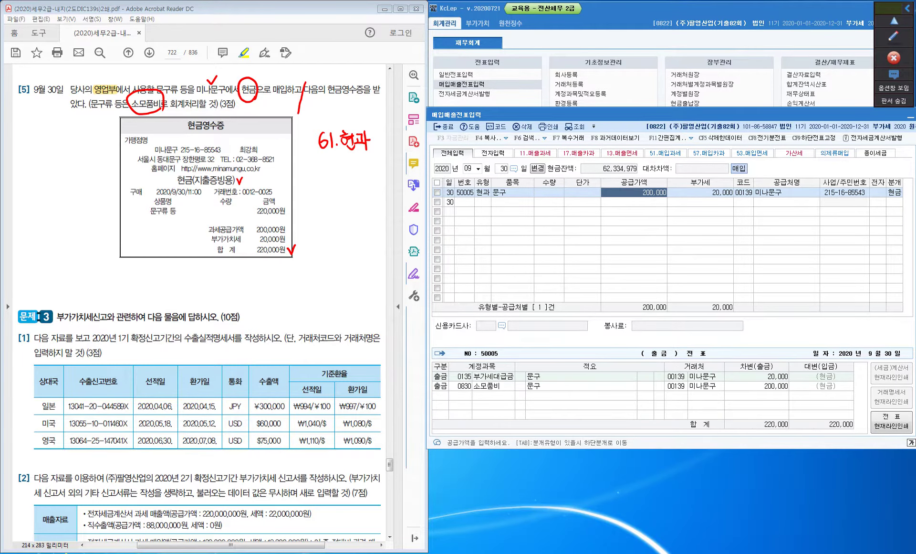